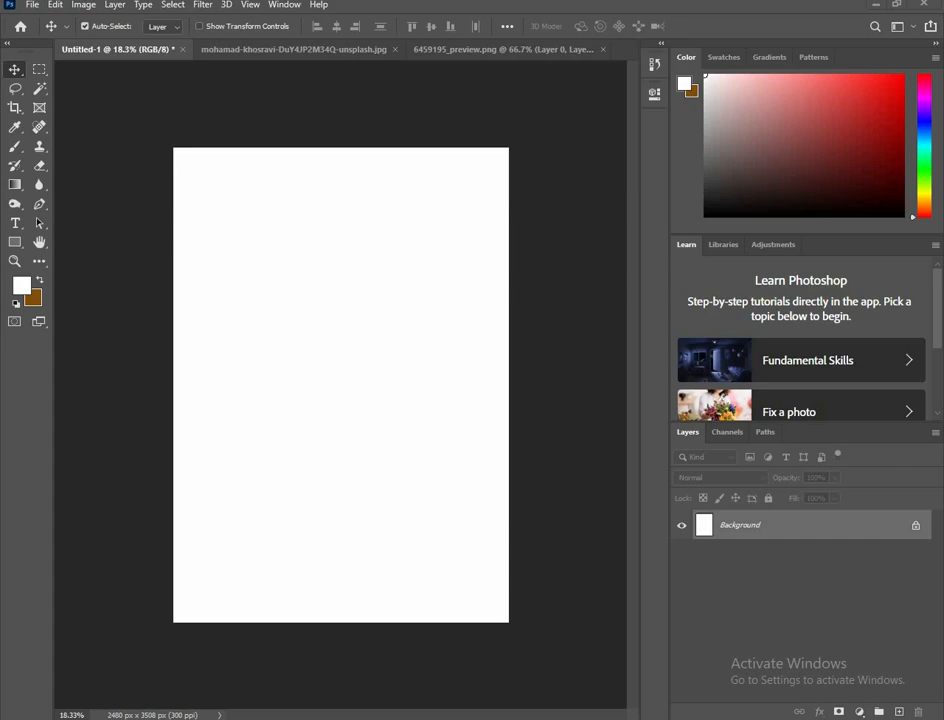
Step: Place the motorcycle and lighthouse photo on the blank page, scaling it to 15.46% so it fills the page width
key(alt+Tab)
drag(614, 492, 389, 543)
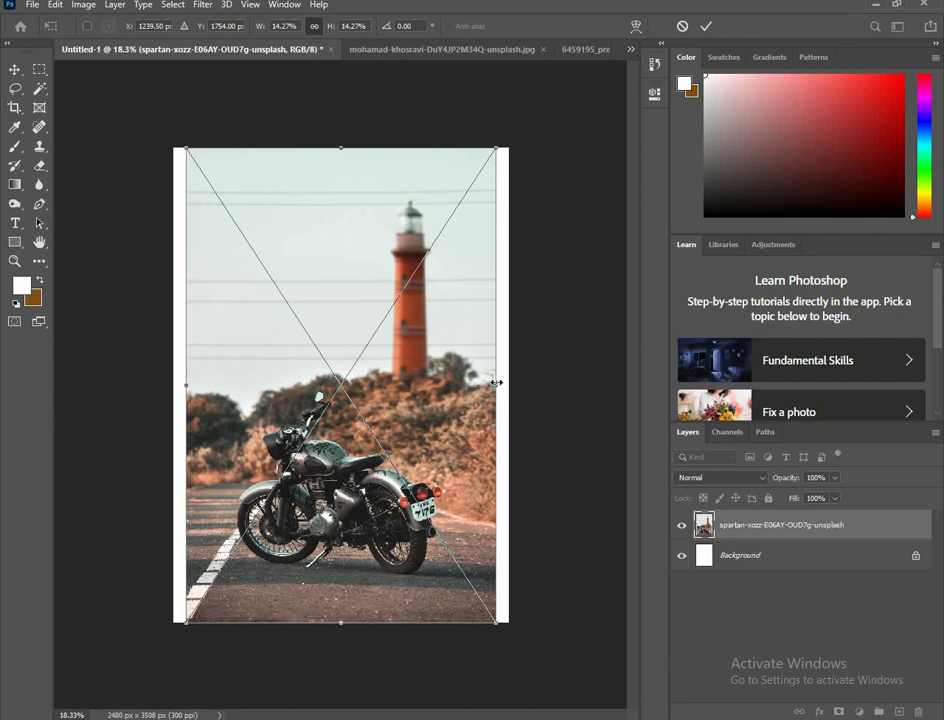
drag(496, 382, 510, 383)
drag(185, 381, 172, 386)
drag(339, 537, 342, 523)
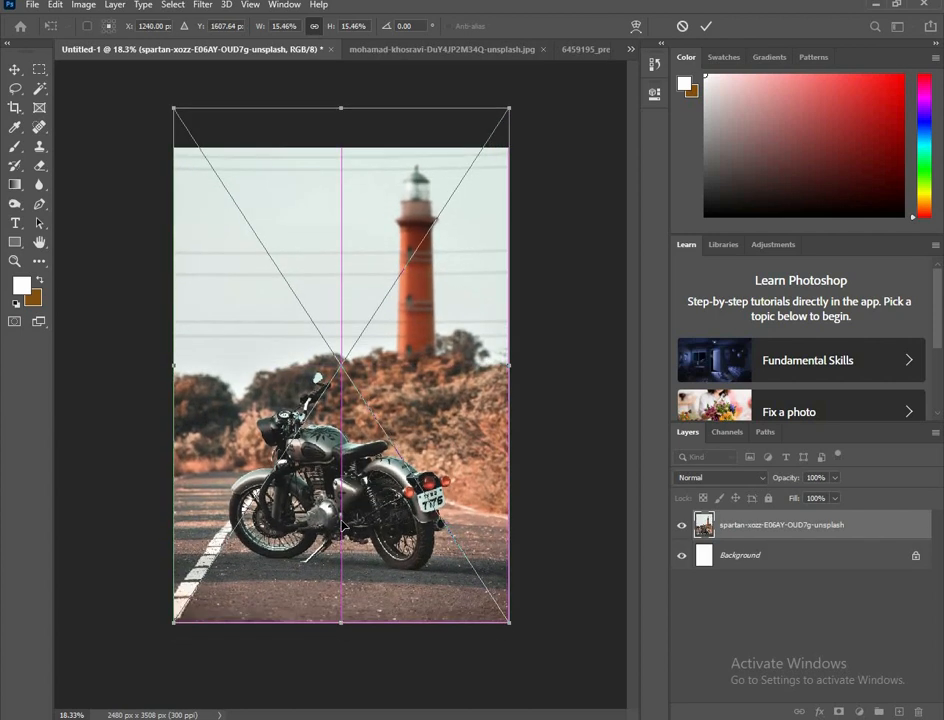
click(707, 27)
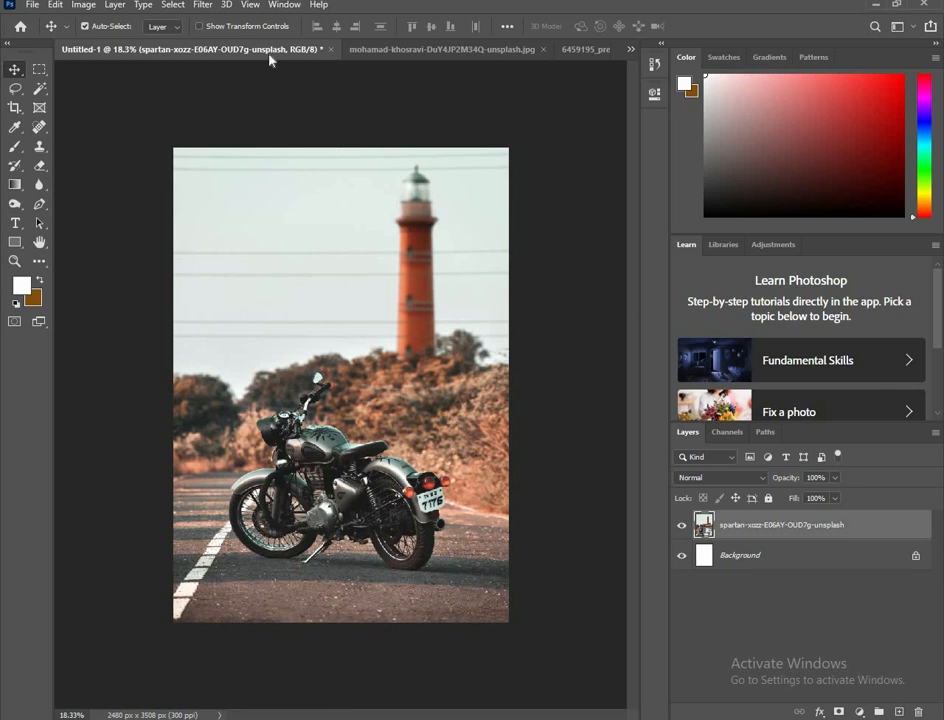
Step: Apply a Camera Raw filter to the motorcycle photo with Exposure +0.25, Contrast +8, Highlights +48 and Clarity +34
click(202, 4)
click(222, 95)
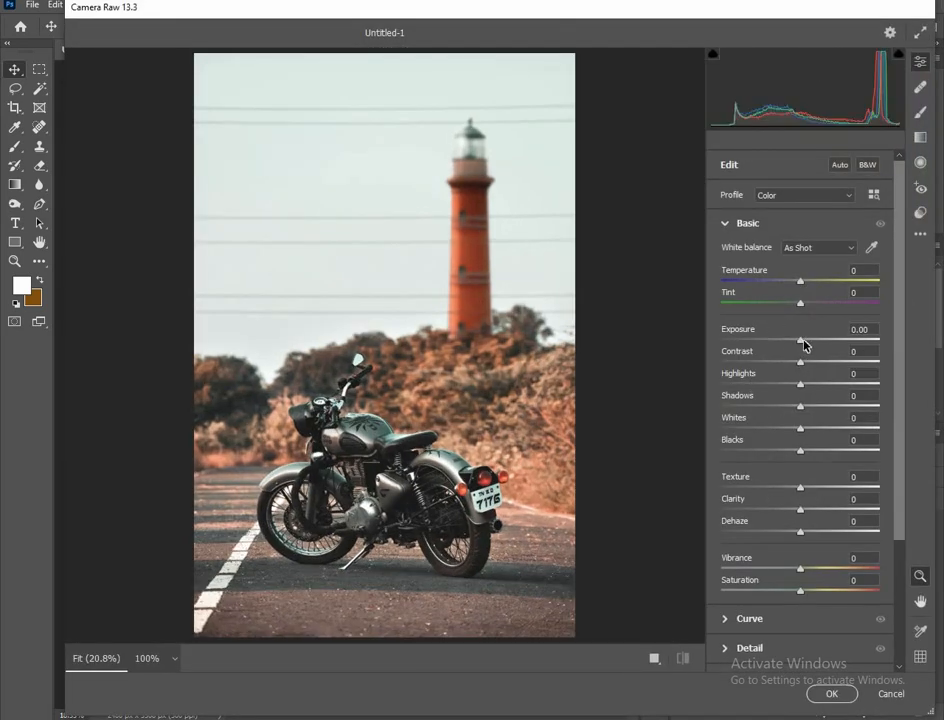
drag(805, 344, 807, 345)
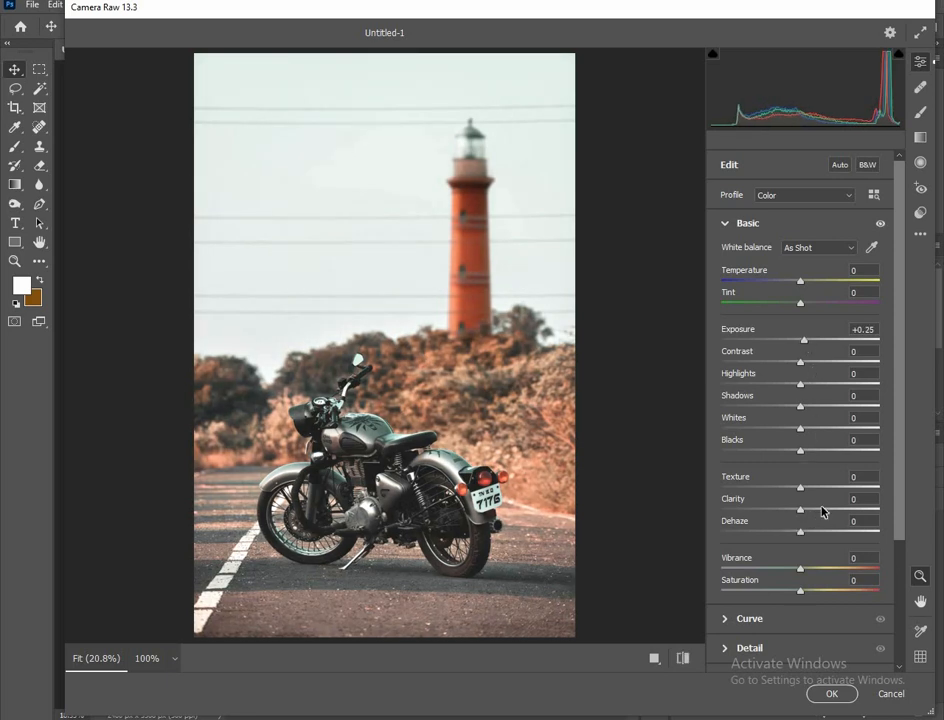
drag(805, 512, 836, 508)
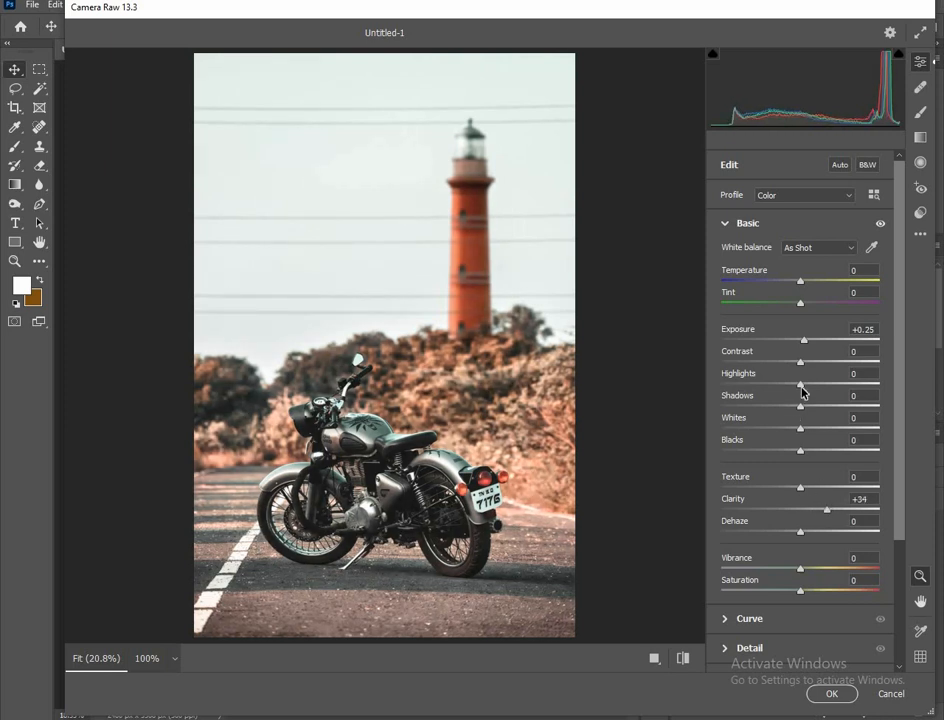
drag(802, 391, 841, 386)
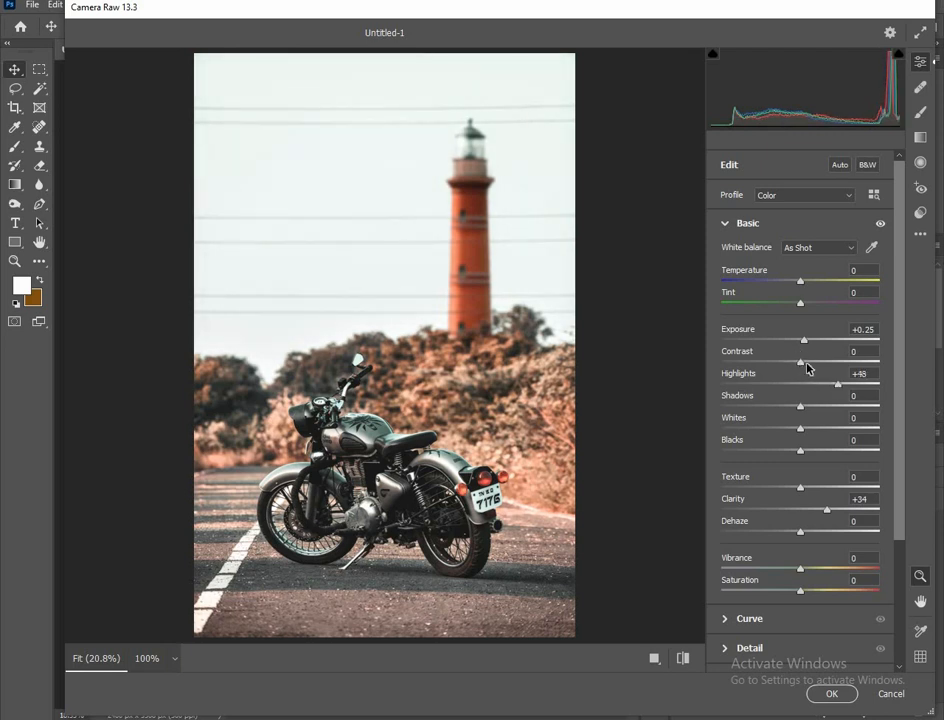
click(806, 362)
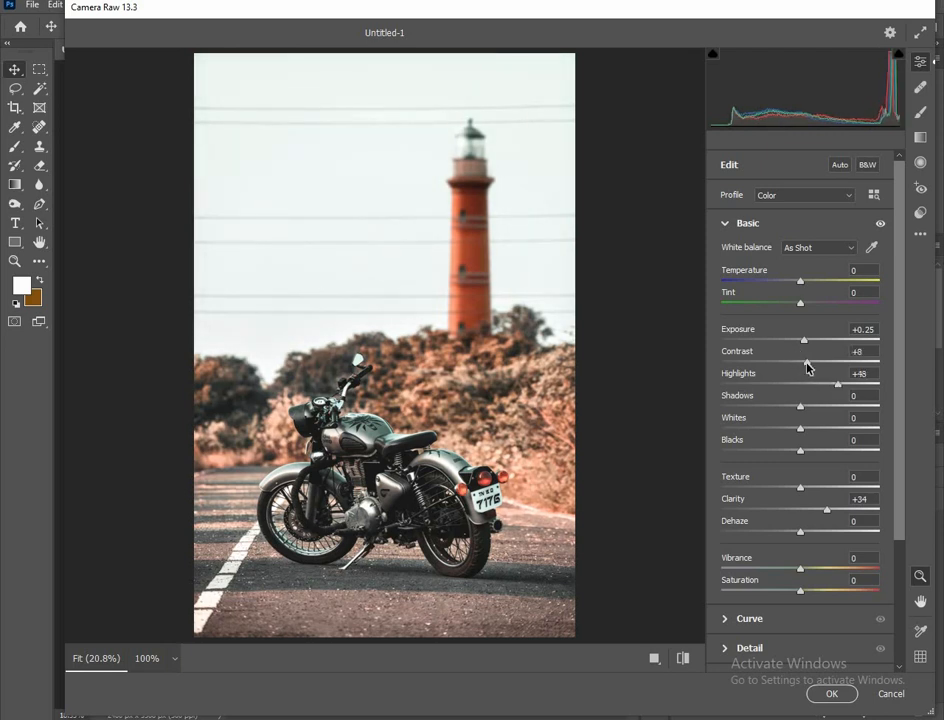
click(813, 691)
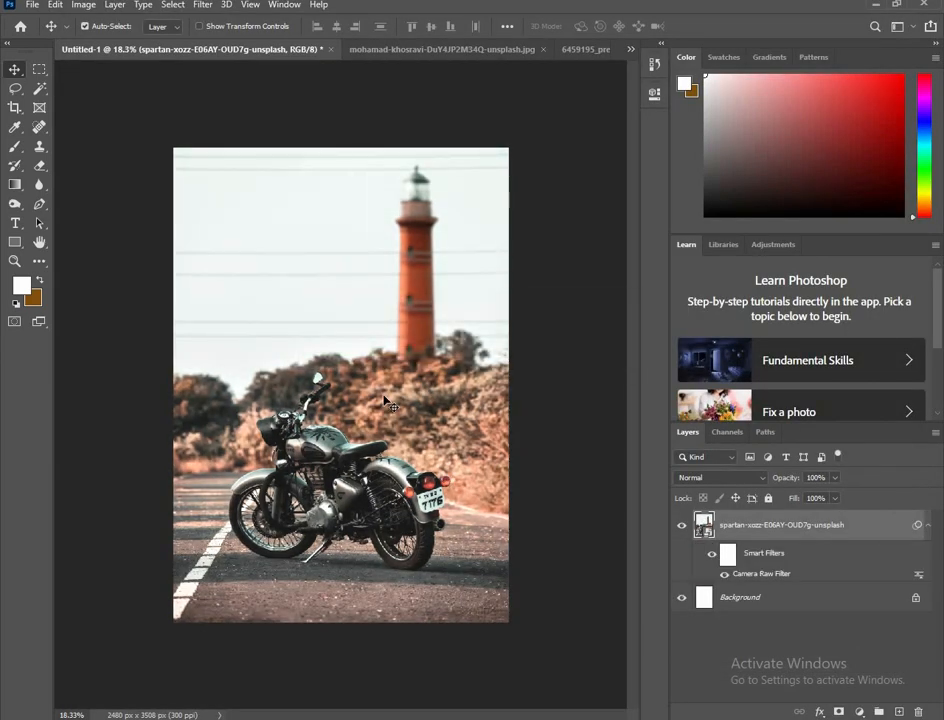
Step: Select the man in the standing portrait document by framing his whole figure with a rectangular Object Selection
scroll(385, 401, up, 1)
scroll(381, 382, down, 1)
click(425, 49)
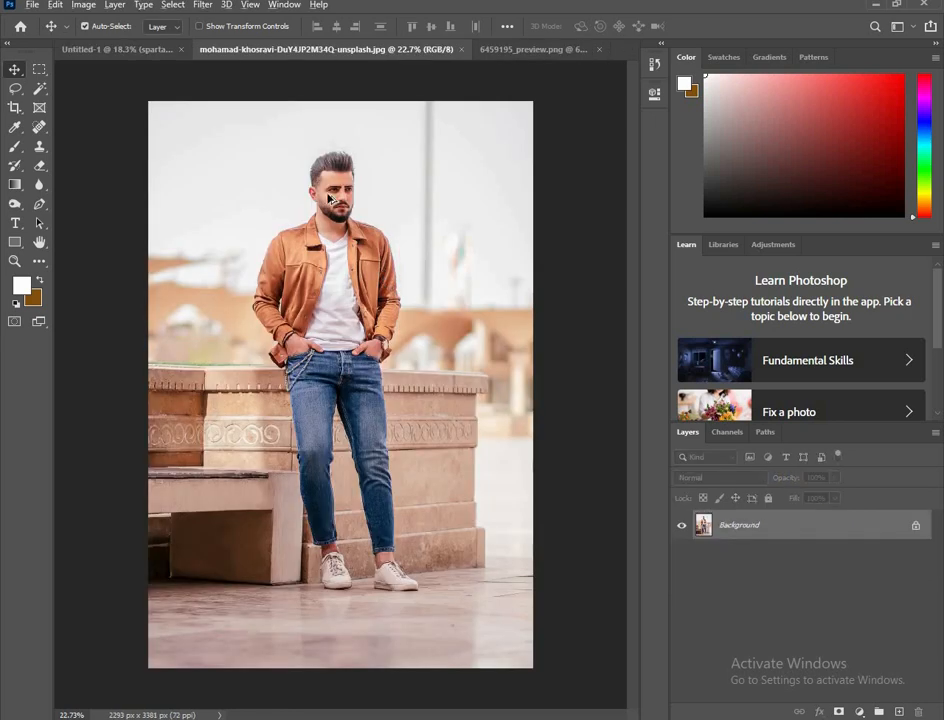
scroll(330, 199, up, 1)
scroll(330, 199, down, 1)
right_click(39, 88)
click(100, 91)
drag(219, 131, 467, 605)
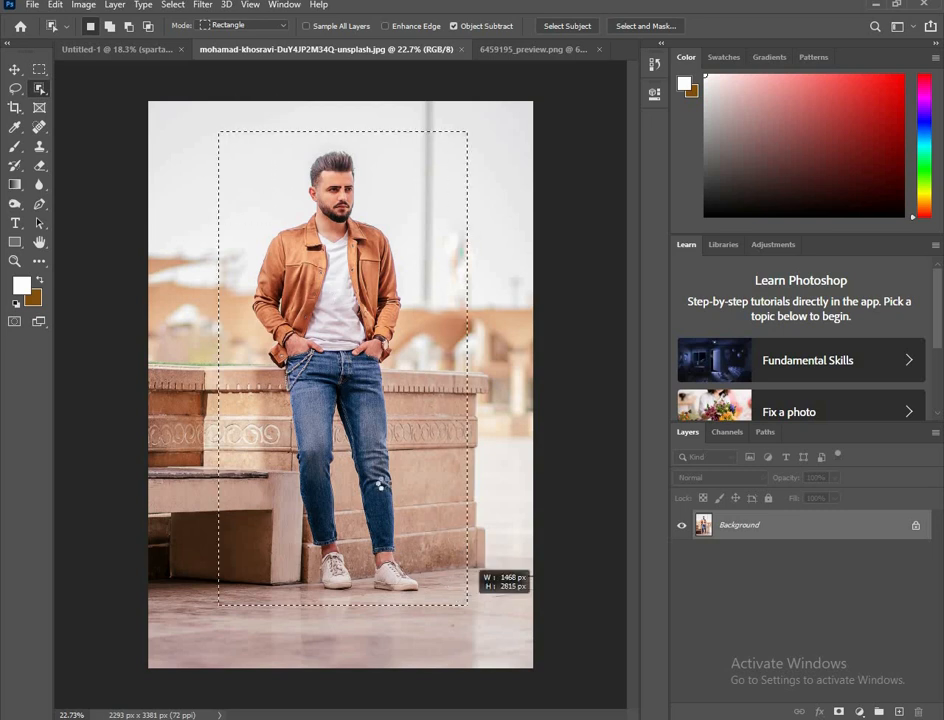
Step: Refine the selection with a size 15 Quick Selection brush, removing stray background beside the jacket and around the shoes and ankles
right_click(39, 89)
click(100, 105)
scroll(356, 490, up, 5)
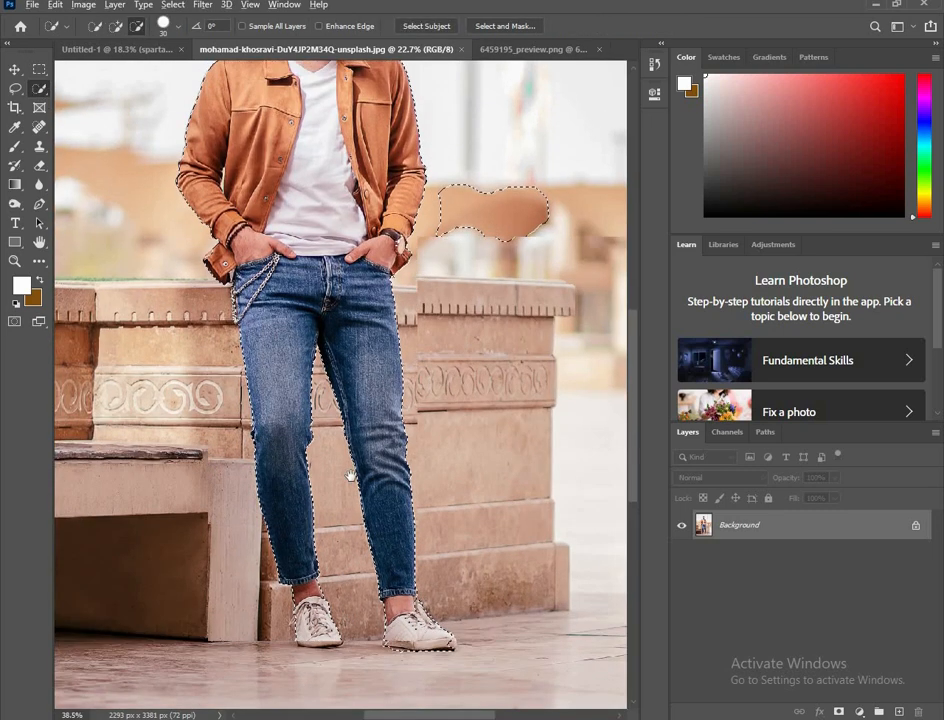
scroll(350, 475, up, 5)
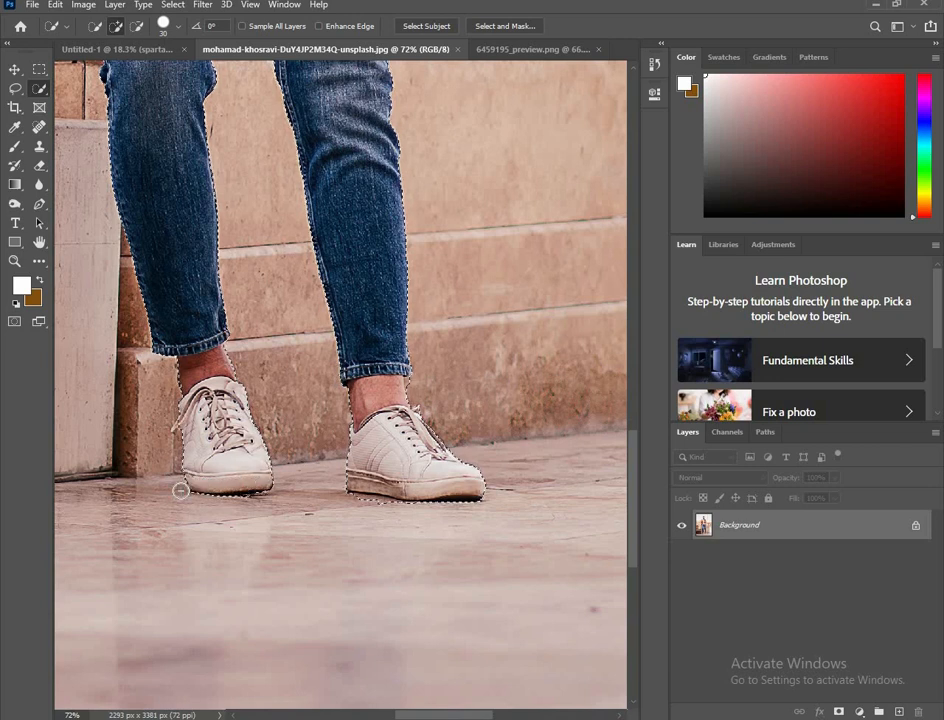
scroll(183, 472, up, 3)
key(bracketleft)
key(bracketleft)
key(bracketleft)
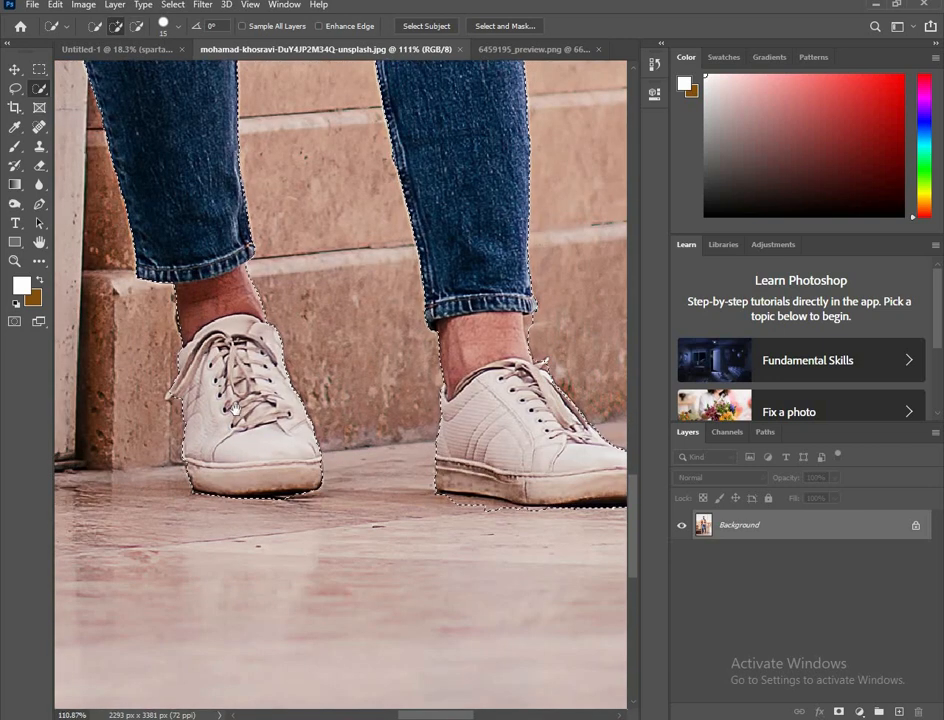
drag(441, 520, 242, 505)
scroll(335, 298, up, 3)
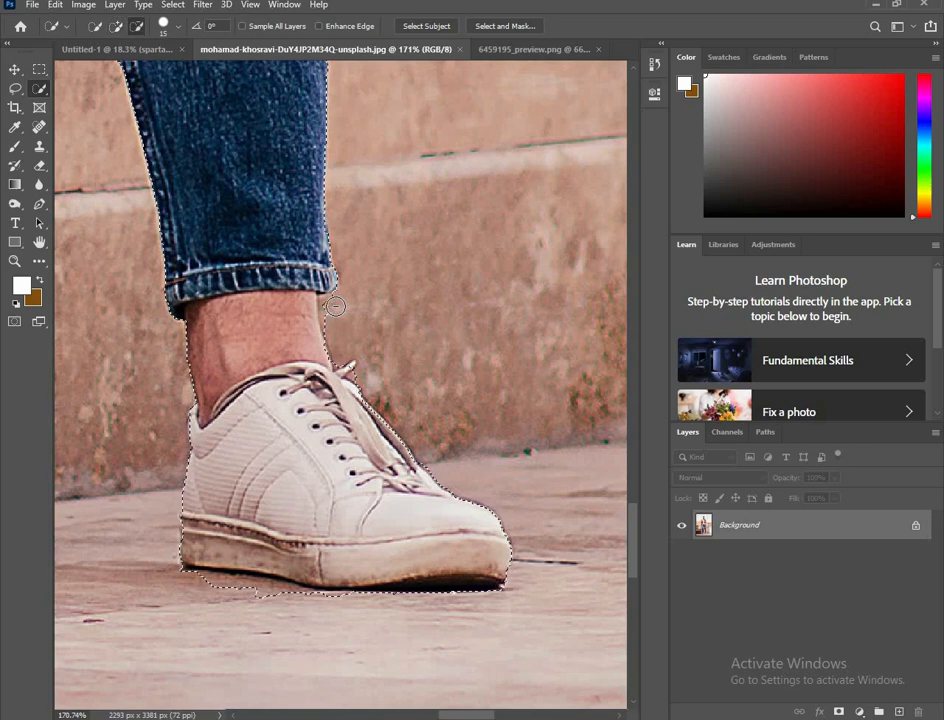
scroll(341, 325, up, 1)
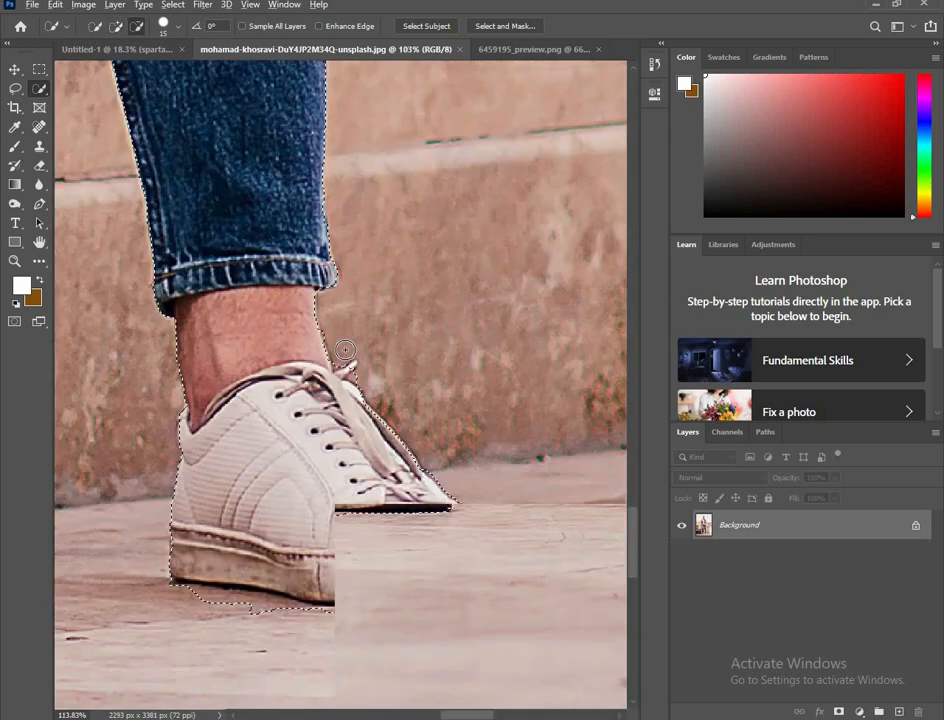
Step: Finish refining the man's selection along his jacket and hair, and turn it into a layer mask that hides the background
scroll(341, 325, down, 2)
scroll(341, 325, down, 11)
mouse_move(341, 325)
mouse_down()
mouse_move(377, 377)
mouse_move(375, 434)
mouse_move(289, 464)
mouse_up()
mouse_move(398, 370)
mouse_down()
mouse_move(461, 337)
mouse_move(534, 342)
mouse_up()
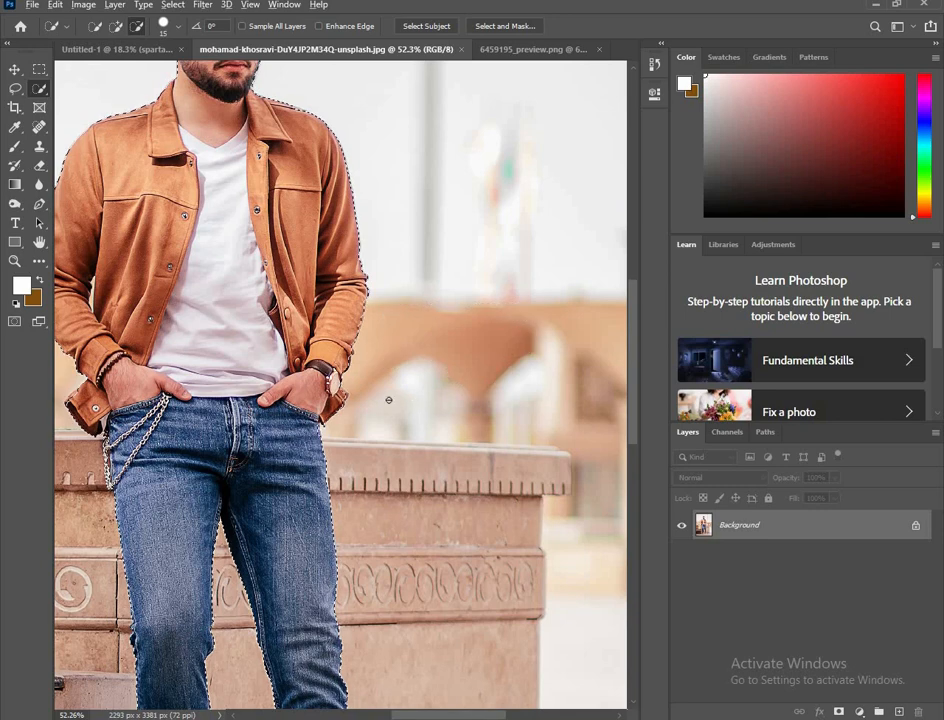
scroll(337, 362, up, 4)
scroll(337, 362, down, 4)
drag(200, 350, 295, 478)
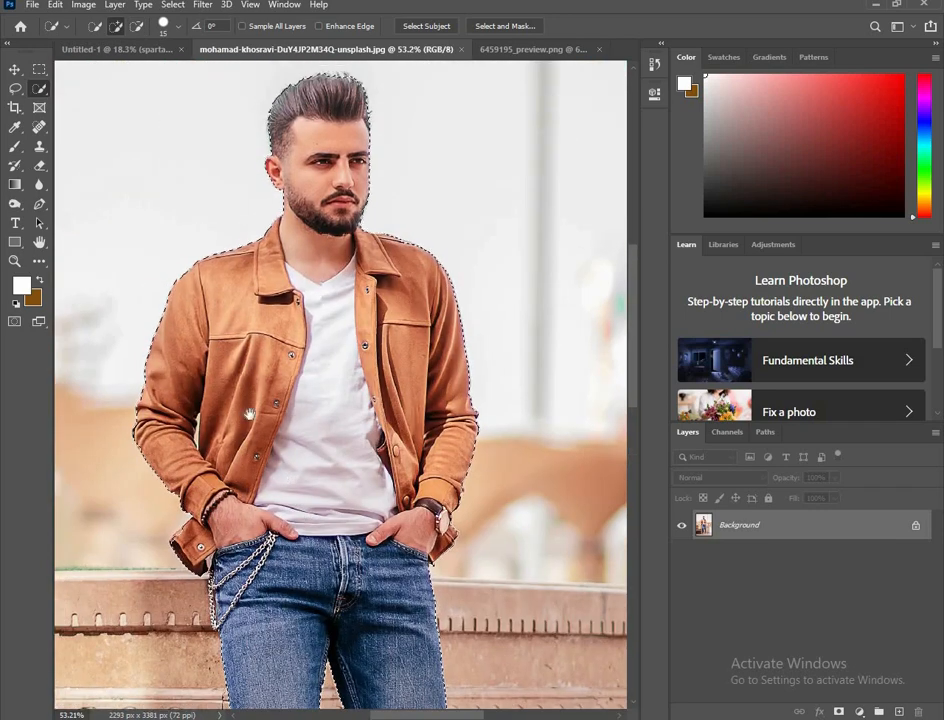
drag(249, 414, 217, 573)
scroll(284, 225, up, 11)
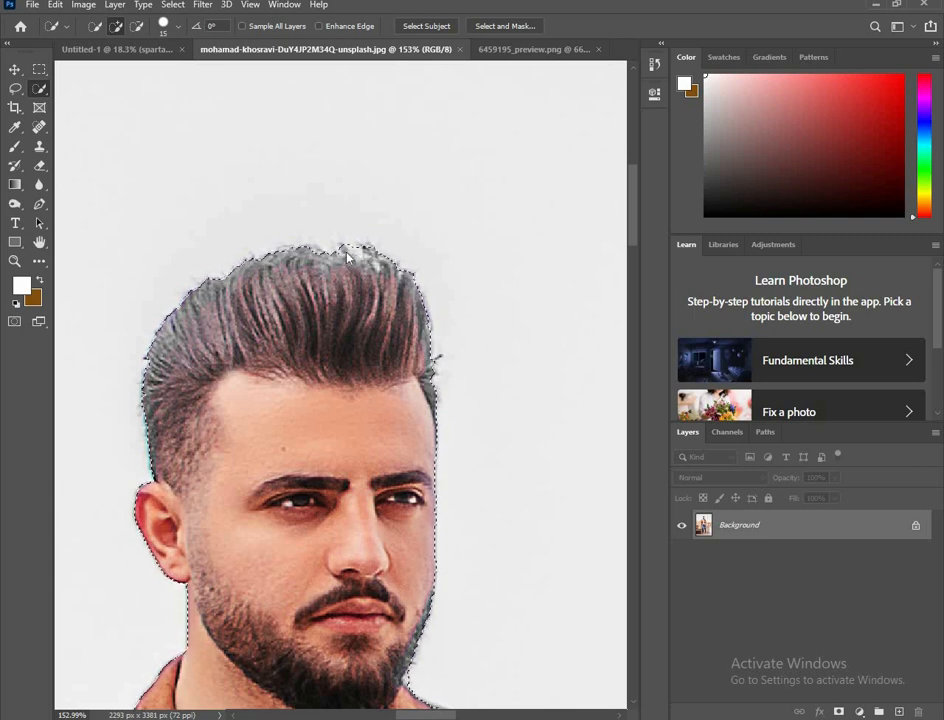
scroll(473, 253, down, 15)
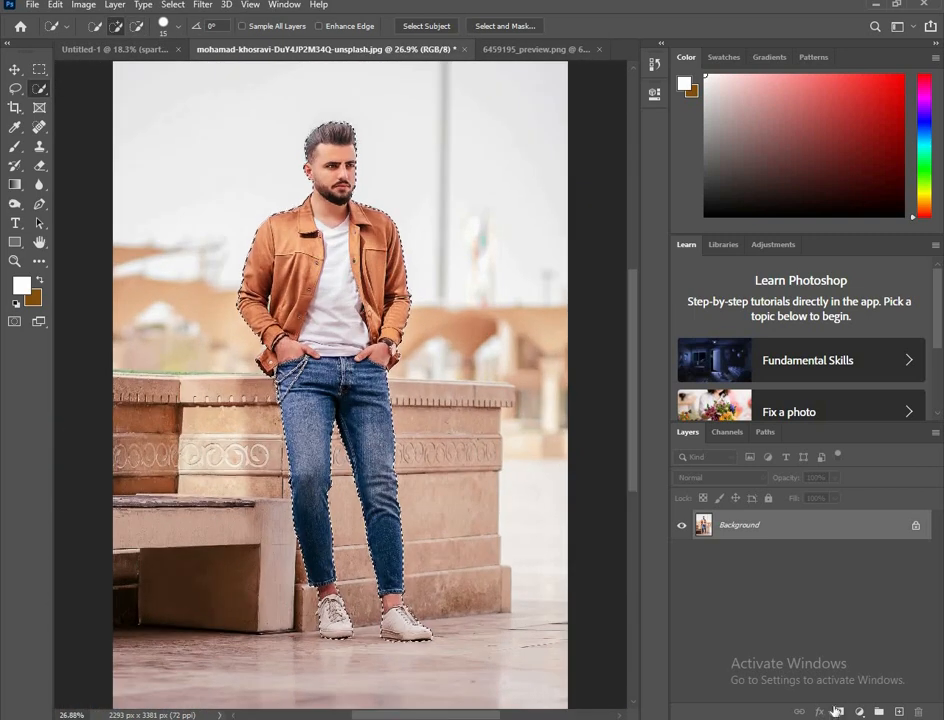
click(839, 712)
Step: Clean up the cutout's mask with a size 20 Eraser, removing leftover background under the shoes and around the hair
scroll(352, 488, up, 12)
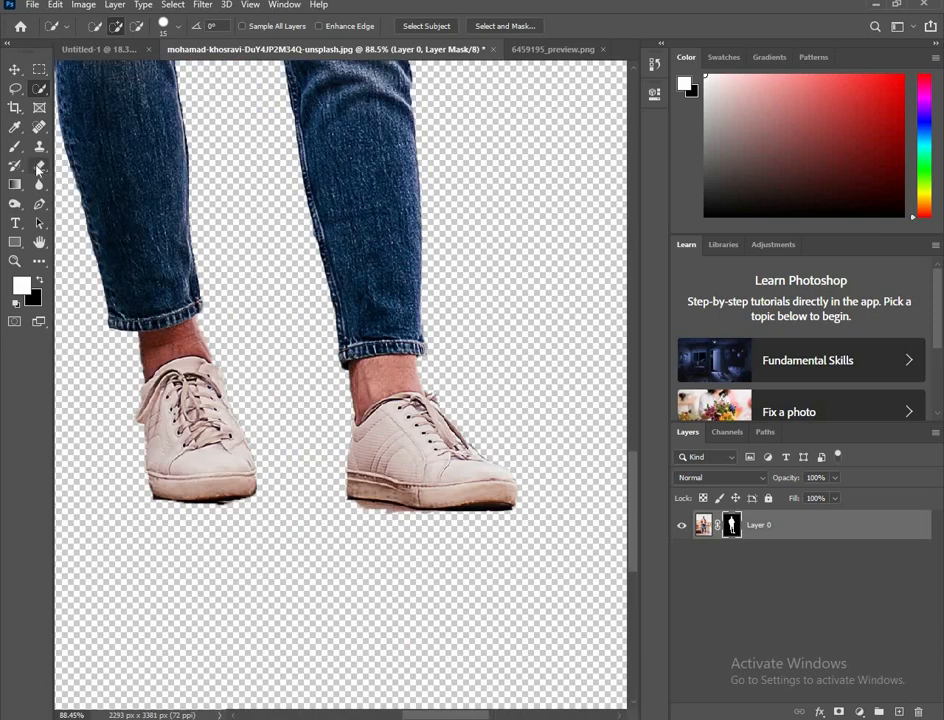
click(39, 166)
scroll(330, 458, up, 10)
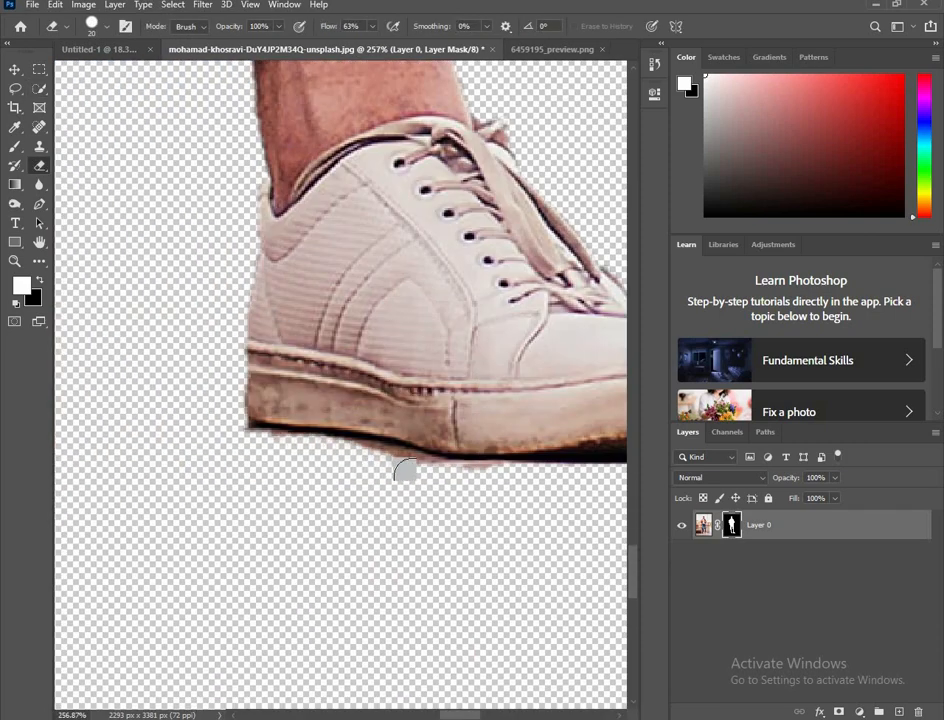
scroll(184, 387, down, 5)
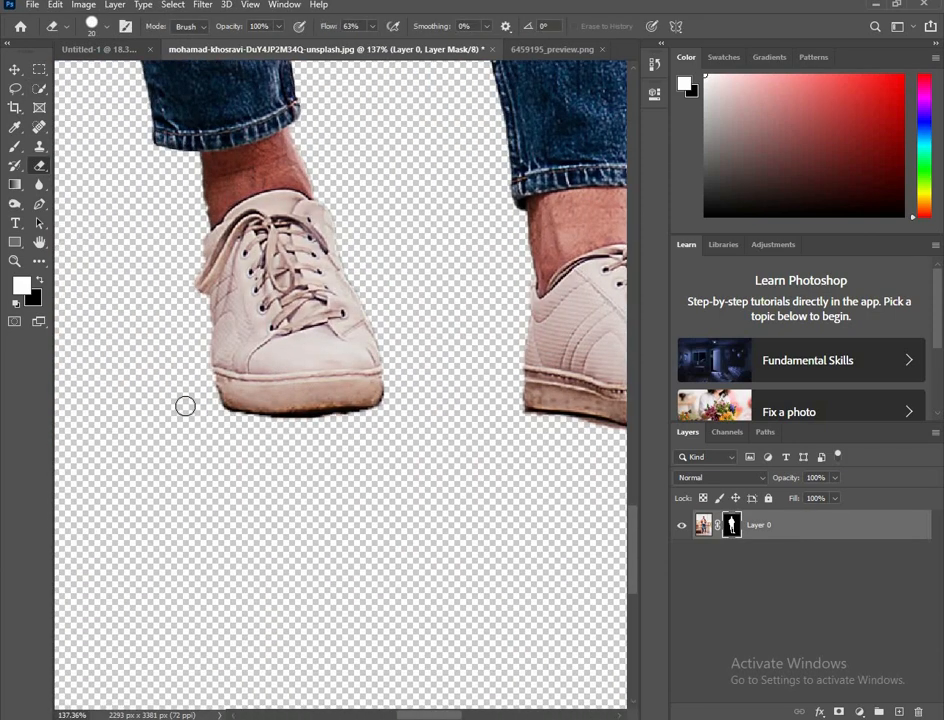
scroll(185, 406, down, 10)
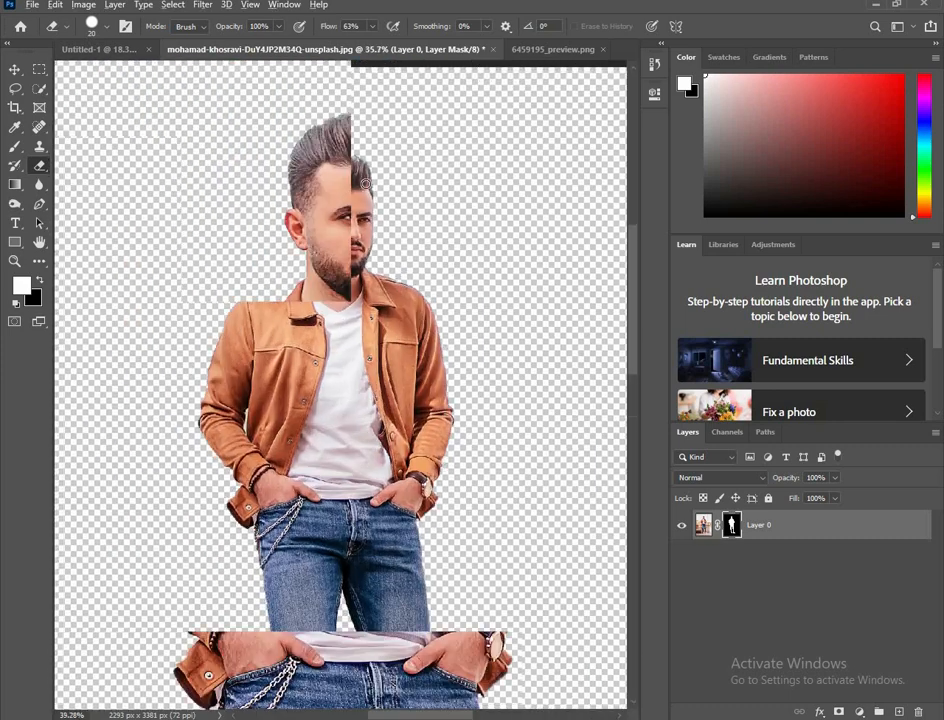
scroll(366, 184, up, 6)
scroll(354, 236, down, 3)
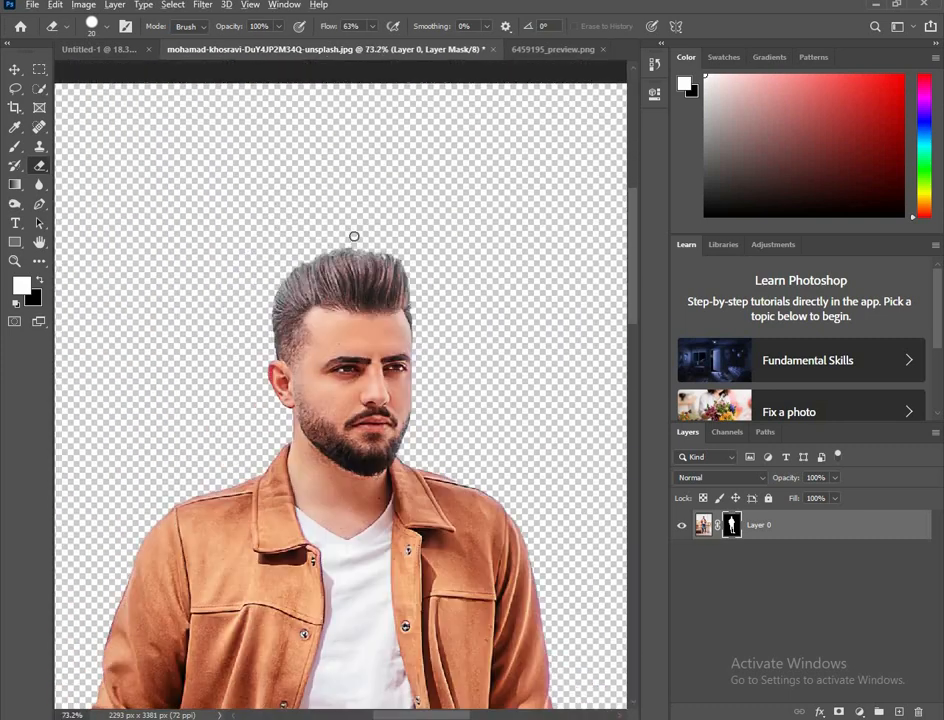
Step: Move the masked man into the Untitled-1 document and position him in front of the motorcycle
scroll(354, 236, down, 4)
key(v)
drag(369, 432, 345, 447)
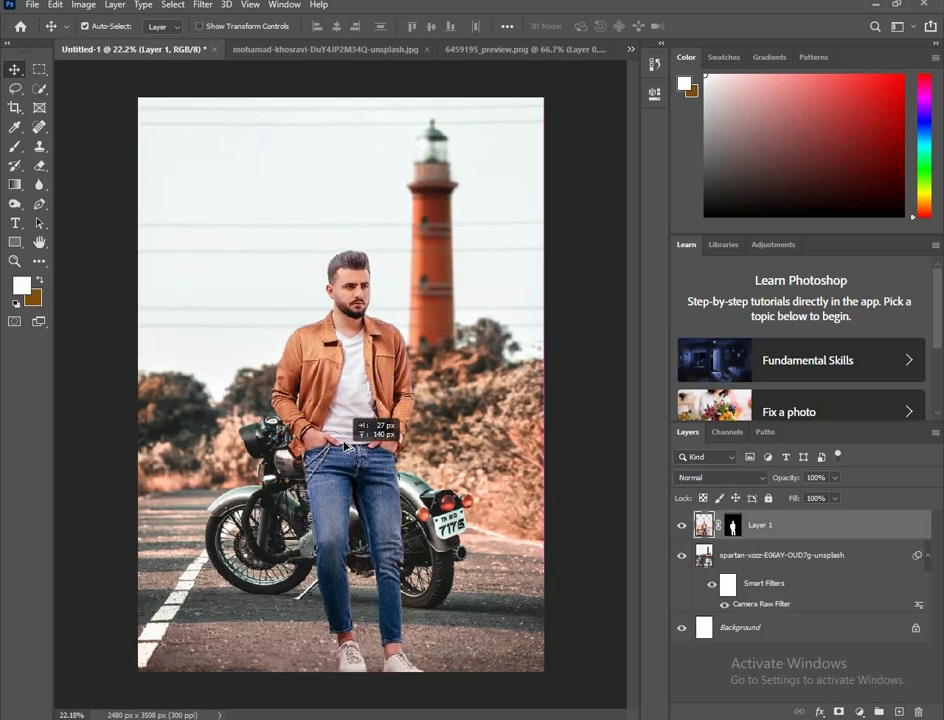
scroll(347, 446, down, 1)
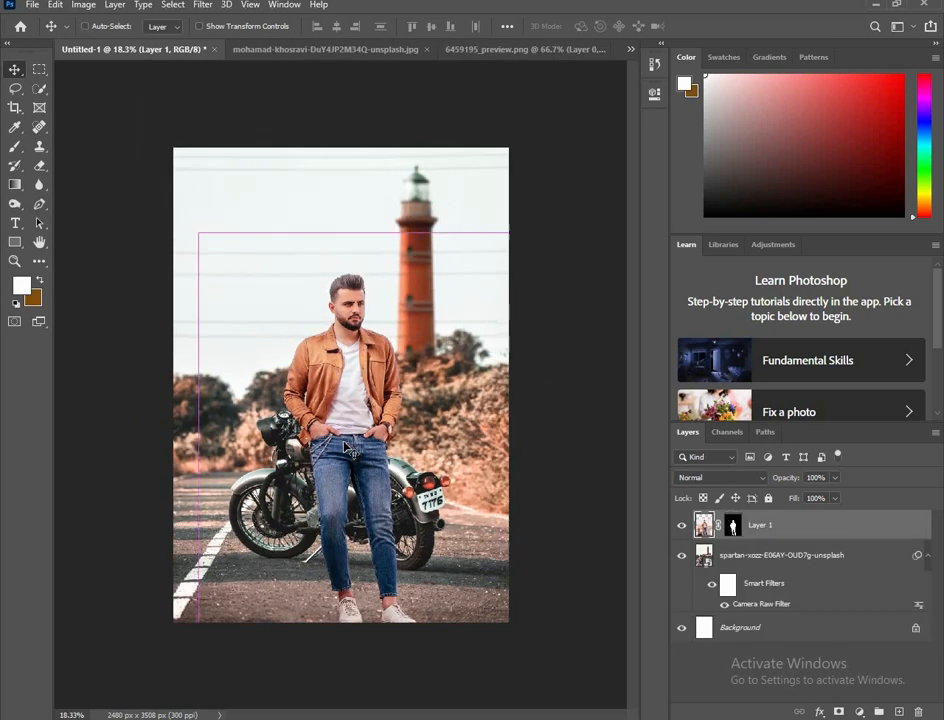
Step: Scale the man down to 84.32% and flip him horizontally
key(ctrl+t)
drag(511, 231, 482, 280)
scroll(340, 423, up, 2)
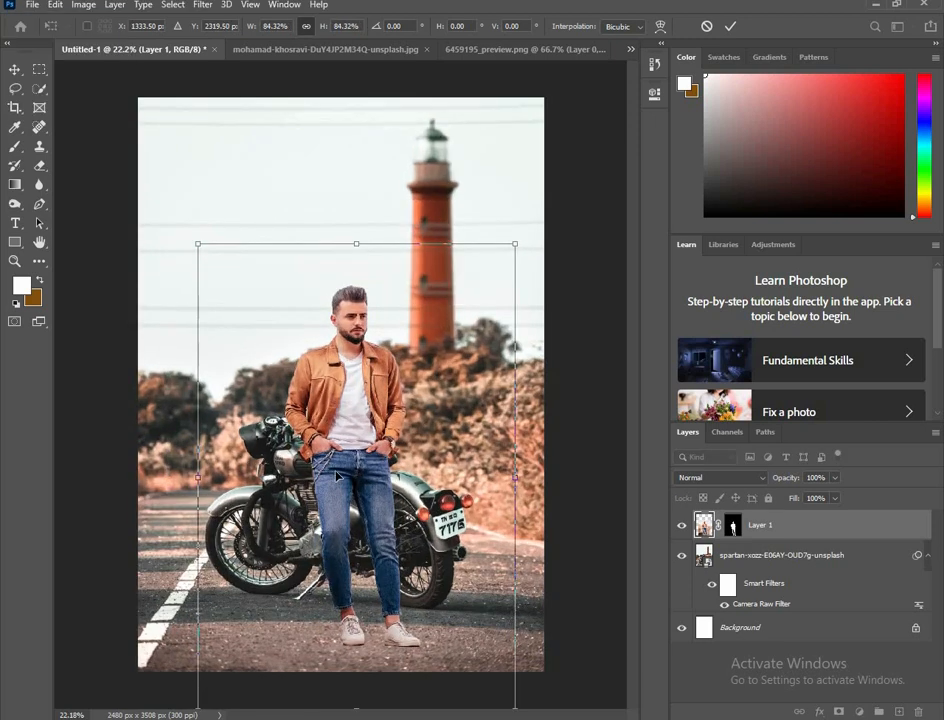
scroll(348, 388, up, 1)
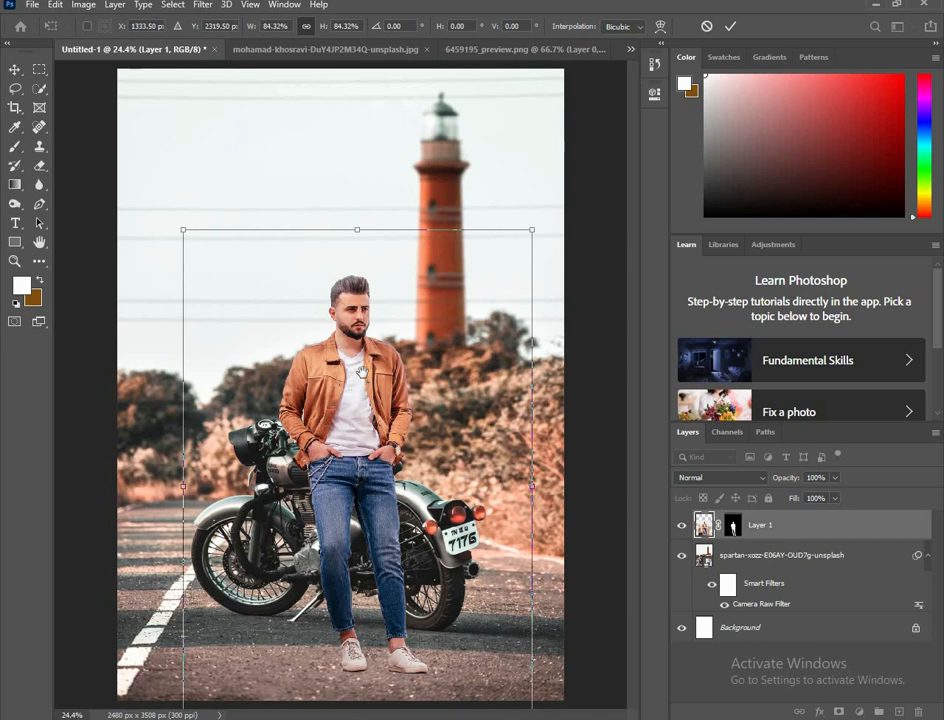
right_click(365, 378)
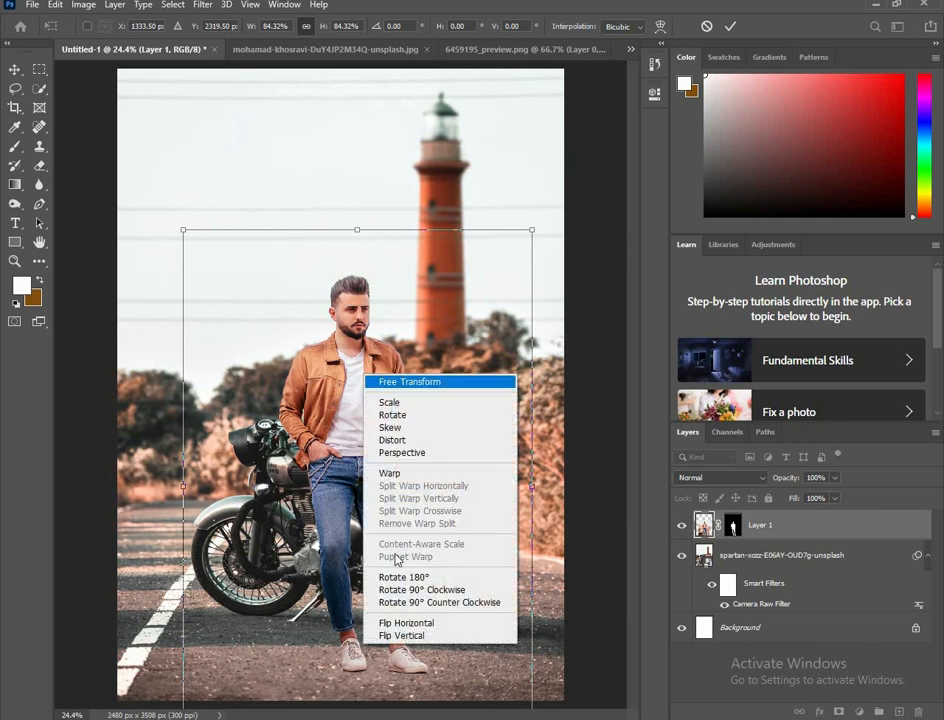
click(400, 620)
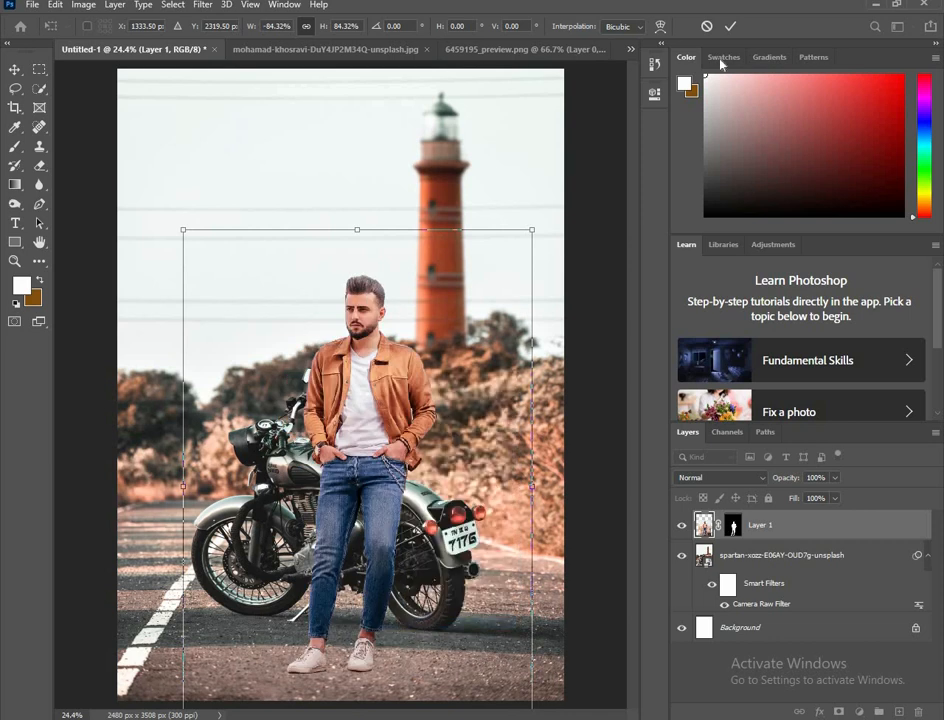
click(730, 26)
Step: Move the man slightly up and toward the motorcycle's fuel tank so he appears to lean on the bike
drag(351, 452, 312, 437)
scroll(343, 386, down, 3)
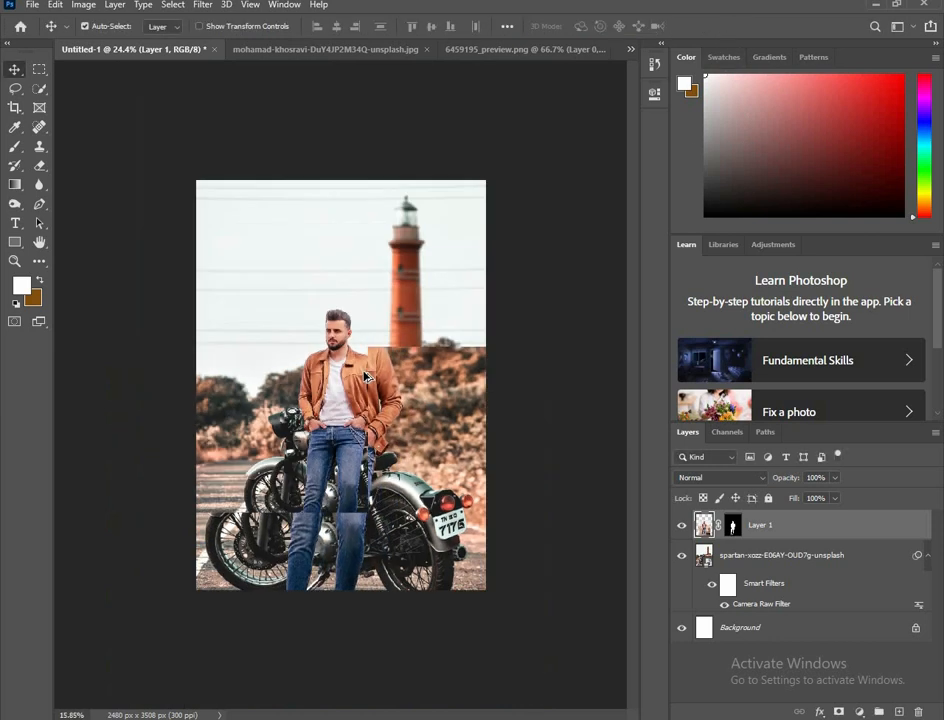
scroll(343, 437, up, 2)
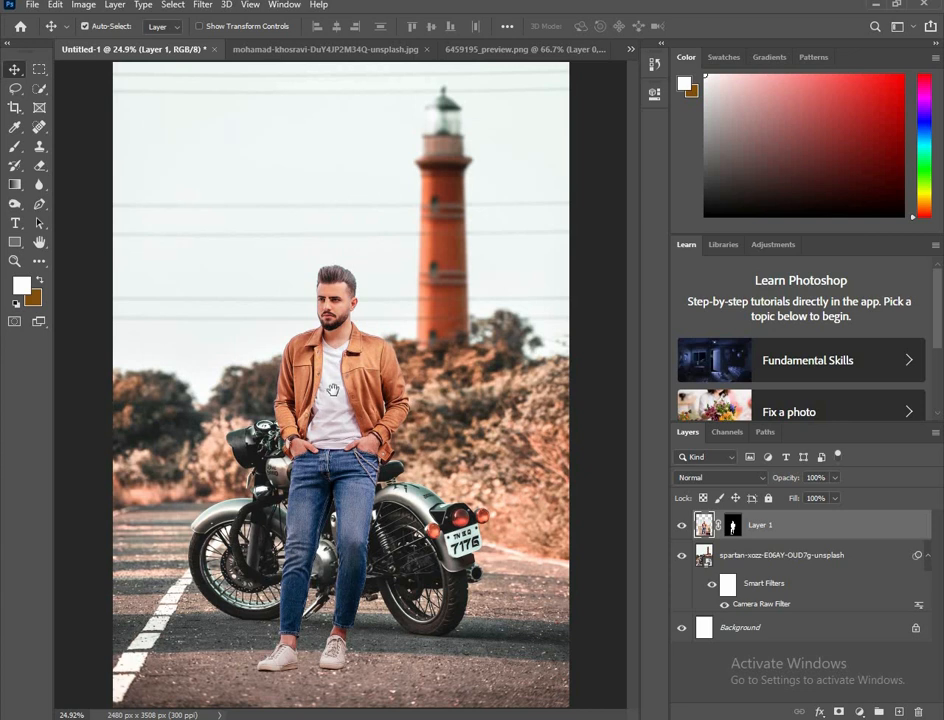
Step: Scale the man down to 93.55% and shift him slightly back against the motorcycle's seat
key(ctrl+t)
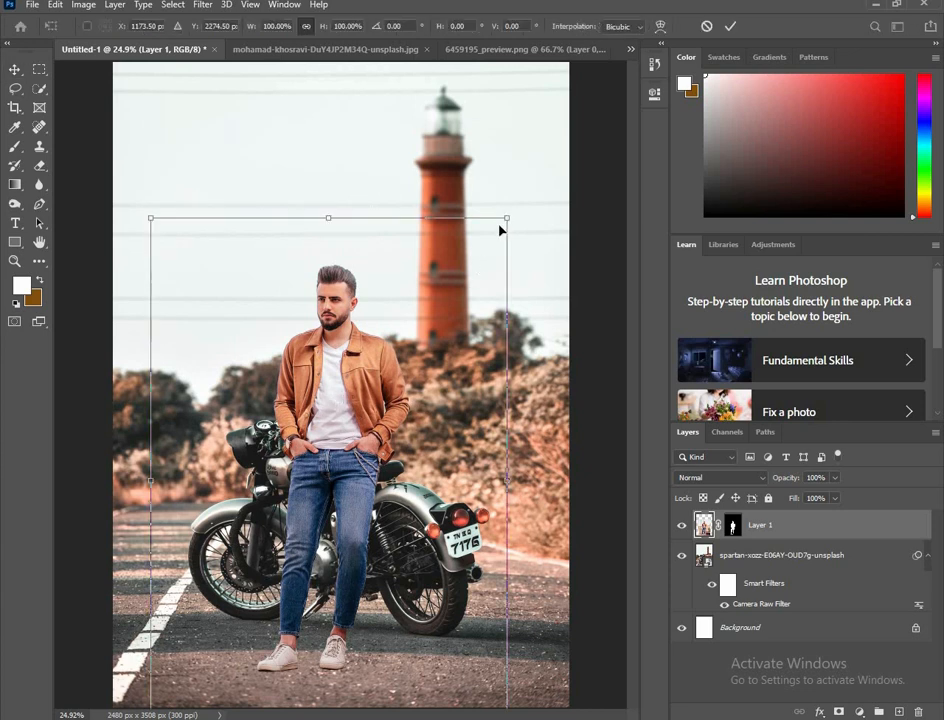
drag(505, 218, 495, 235)
drag(346, 461, 365, 448)
key(ctrl+minus)
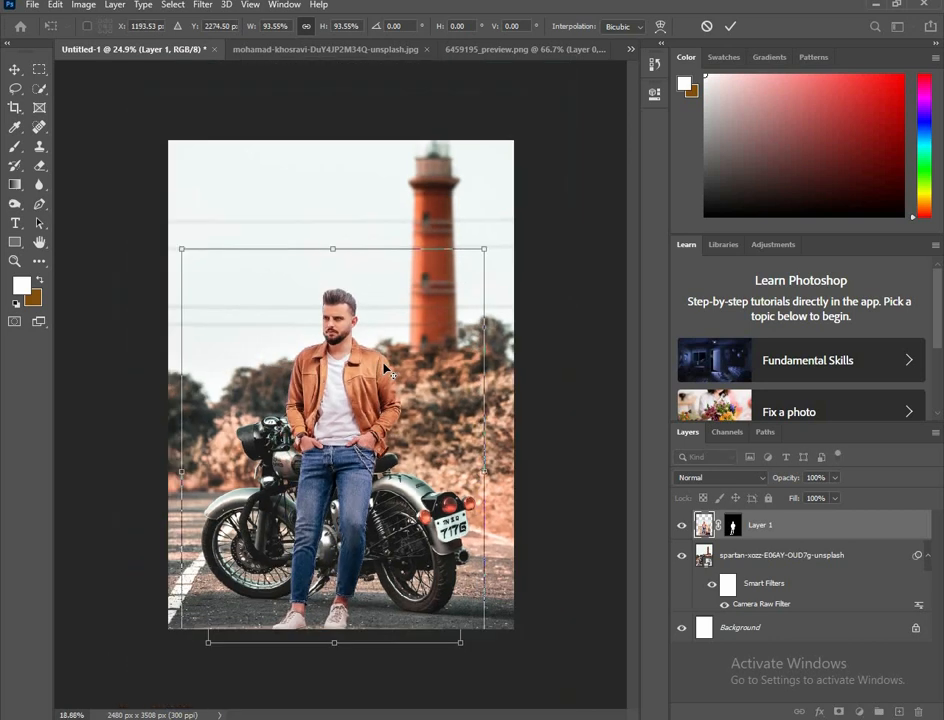
click(730, 26)
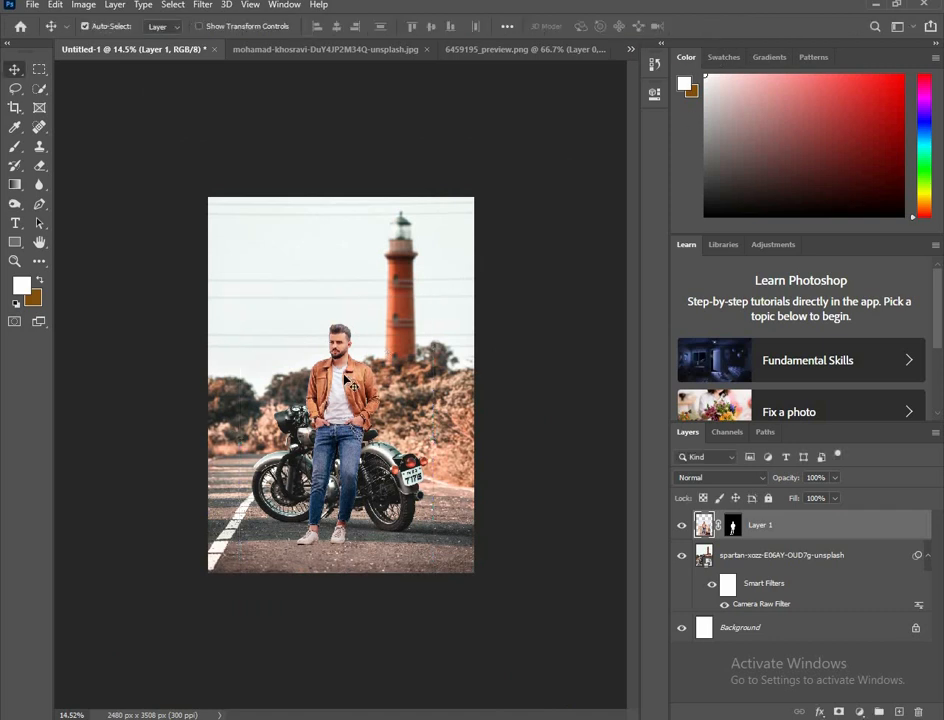
Step: Try to push the top of the man's hair upward in Liquify with a size 200 Forward Warp brush
scroll(345, 387, up, 2)
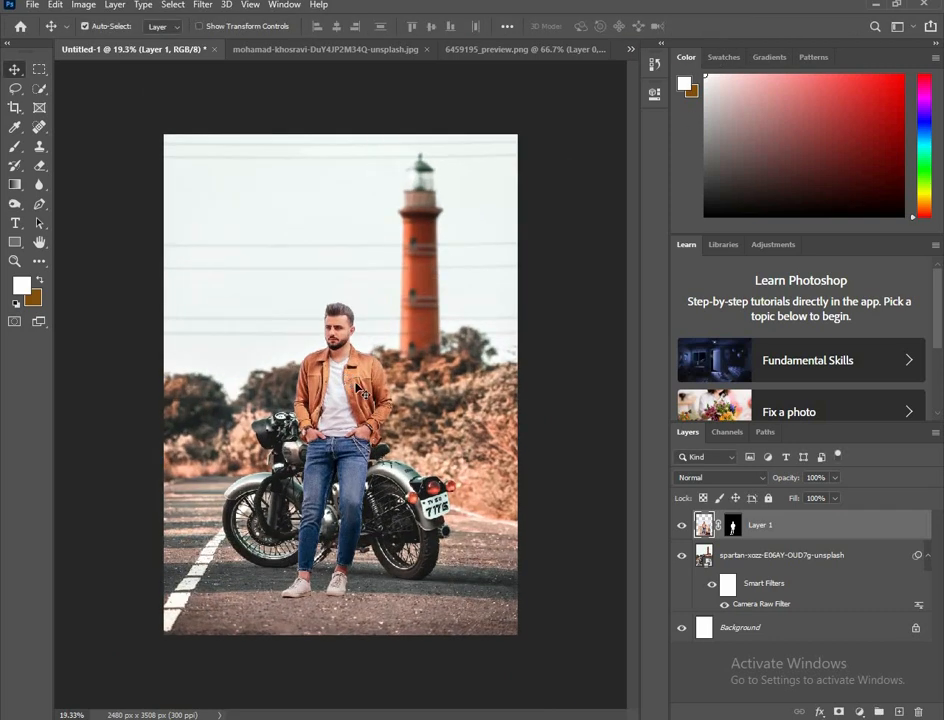
scroll(348, 392, up, 1)
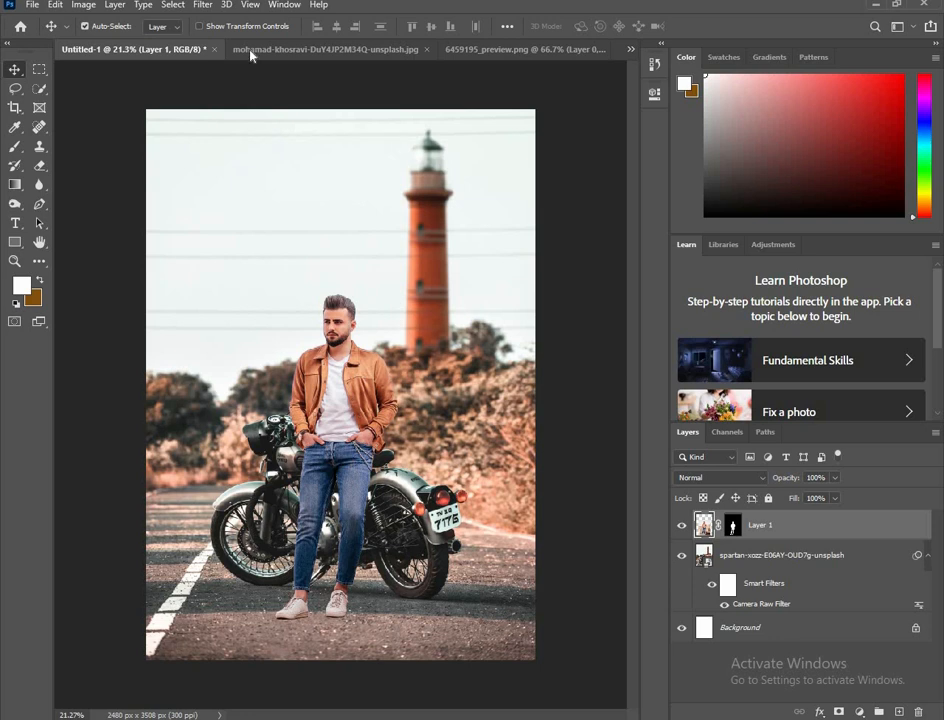
click(202, 6)
click(222, 118)
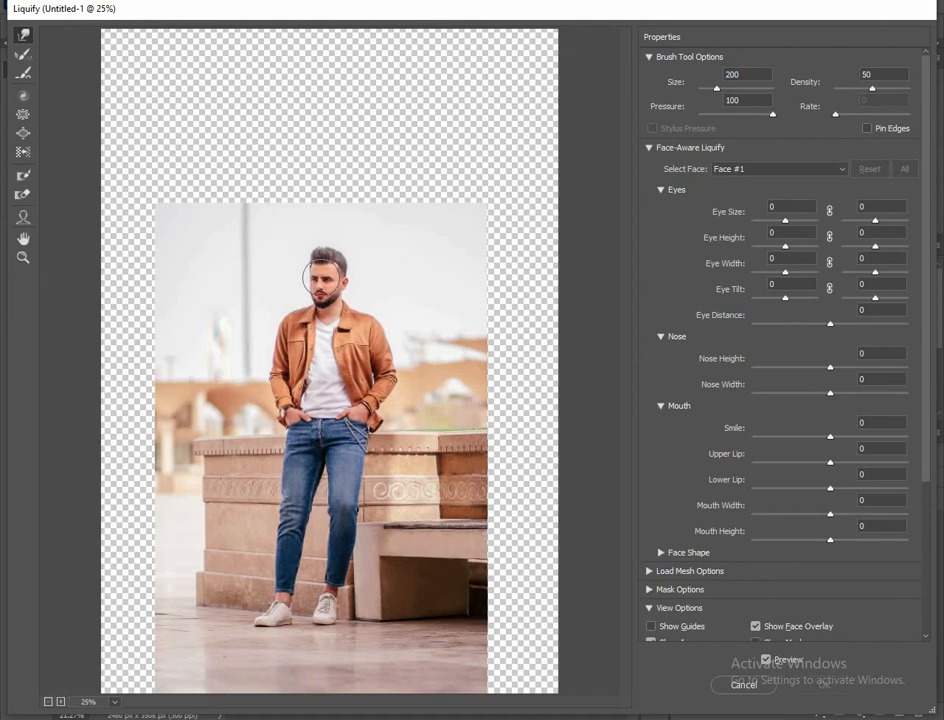
scroll(321, 278, up, 7)
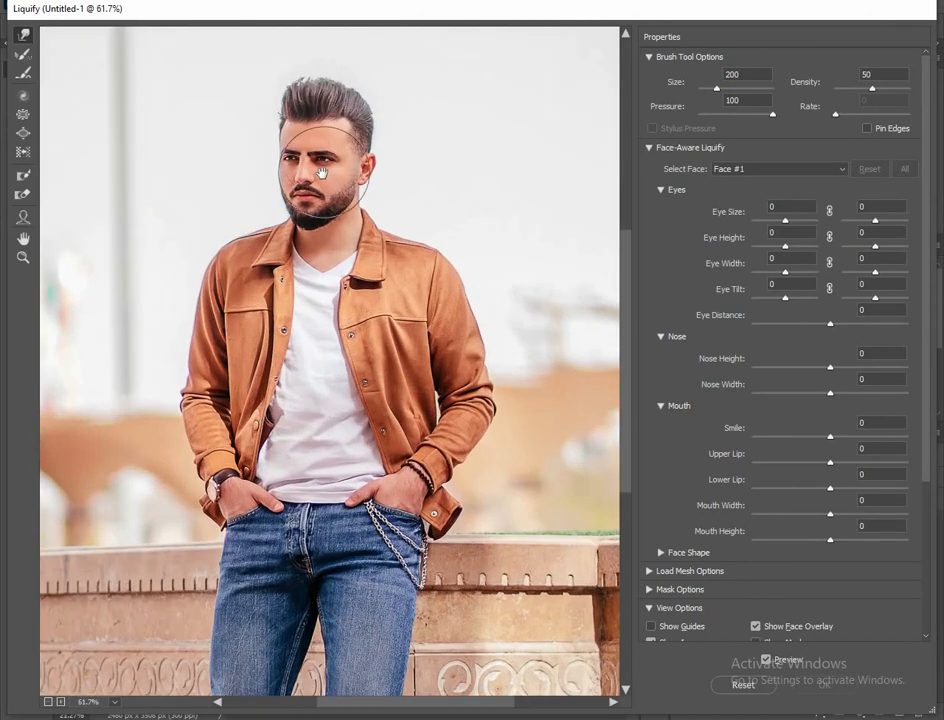
drag(321, 177, 339, 285)
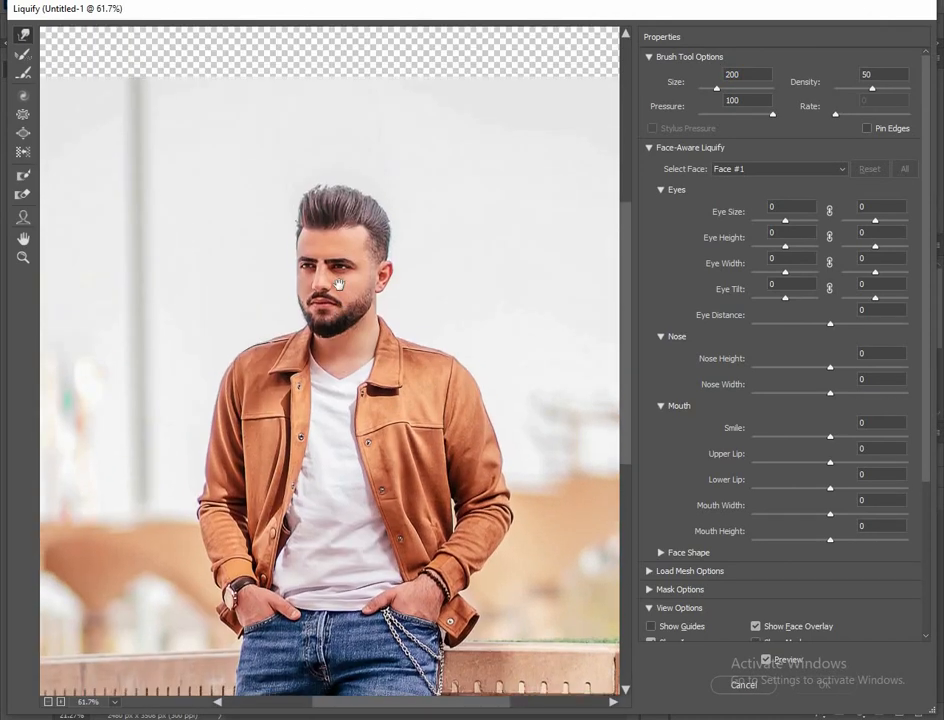
scroll(339, 285, up, 4)
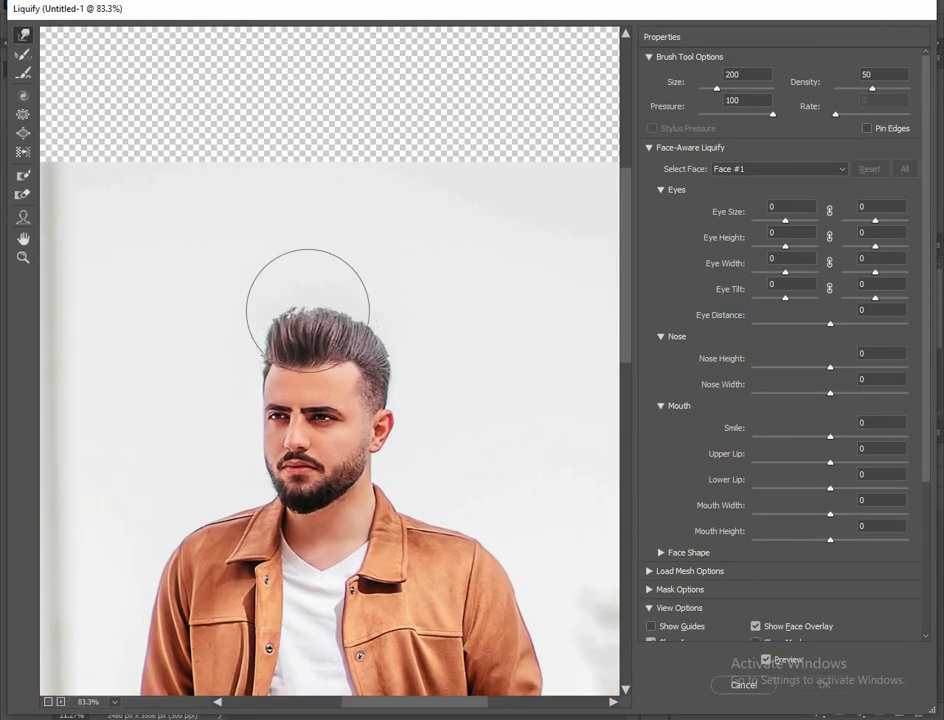
mouse_move(303, 302)
mouse_down()
mouse_move(303, 294)
mouse_move(332, 302)
mouse_up()
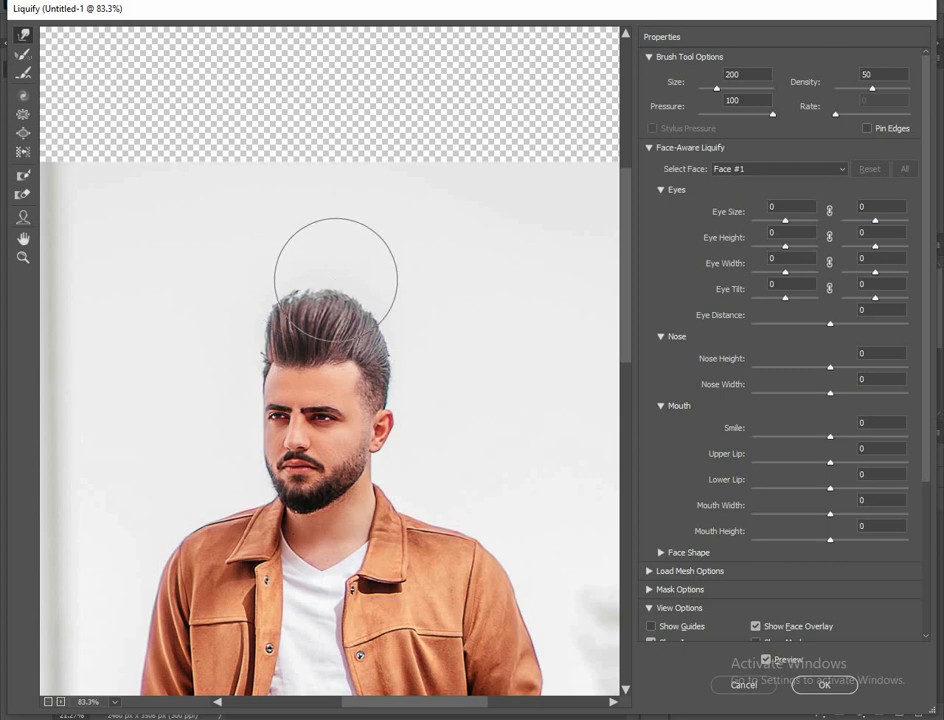
mouse_move(358, 304)
mouse_down()
mouse_move(360, 293)
mouse_move(310, 295)
mouse_move(309, 287)
mouse_up()
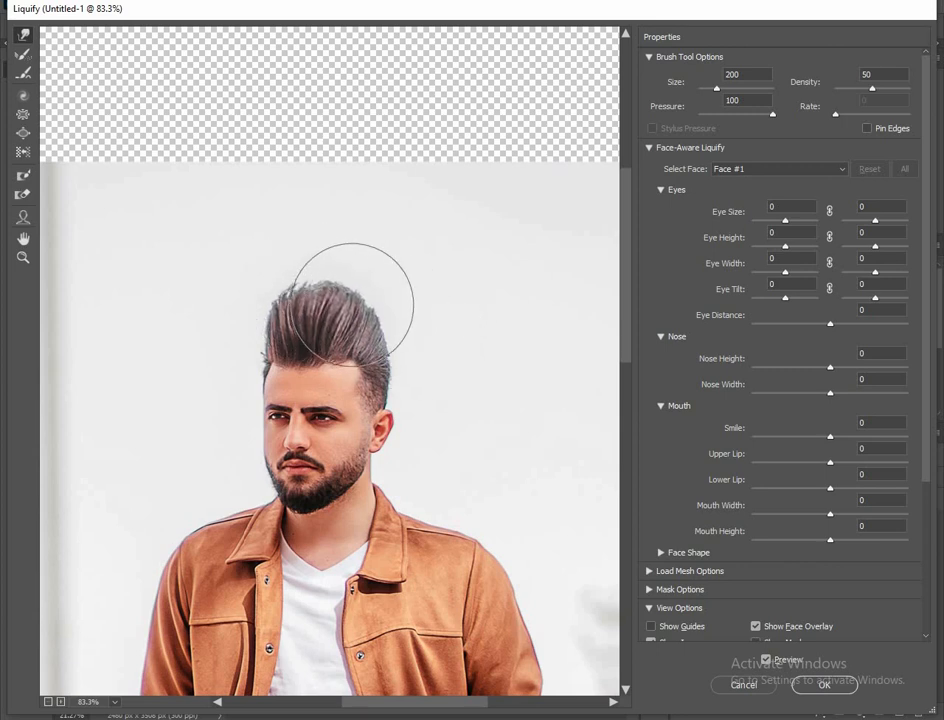
scroll(376, 305, down, 1)
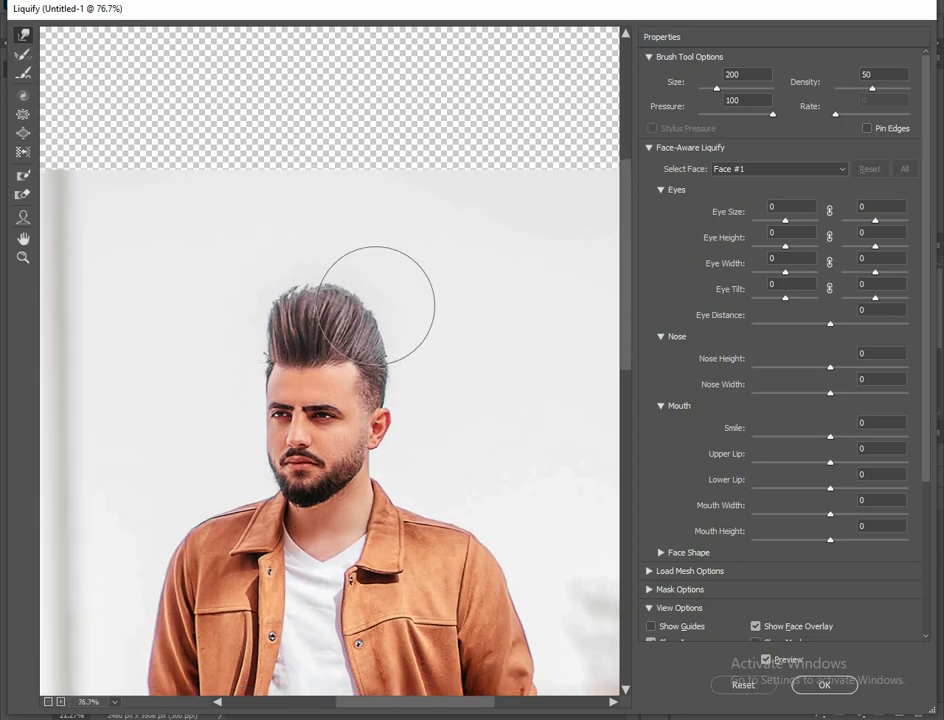
scroll(376, 305, down, 2)
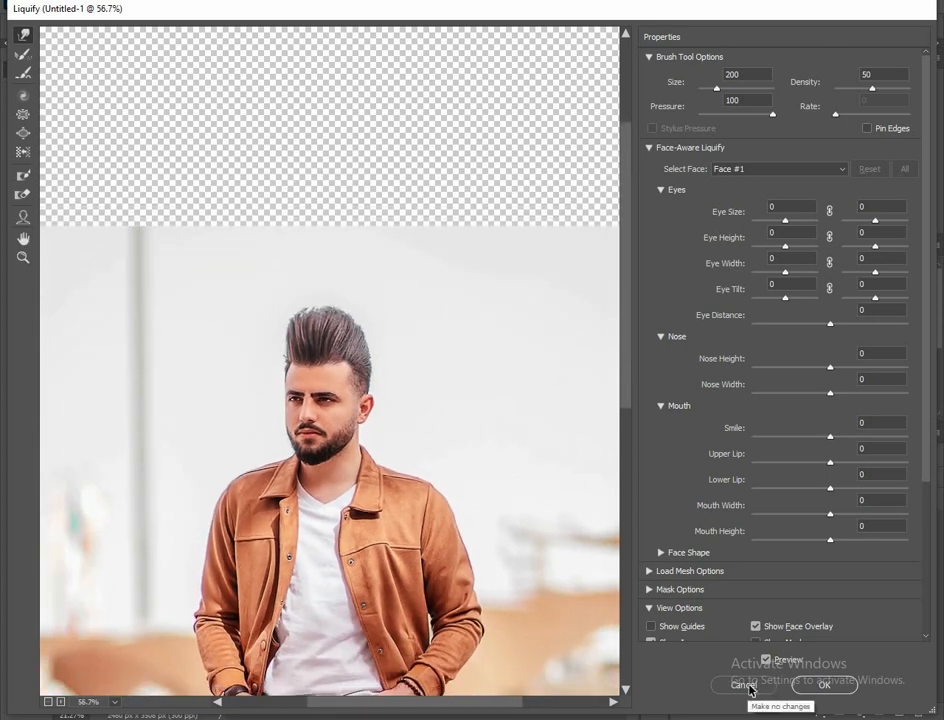
click(745, 685)
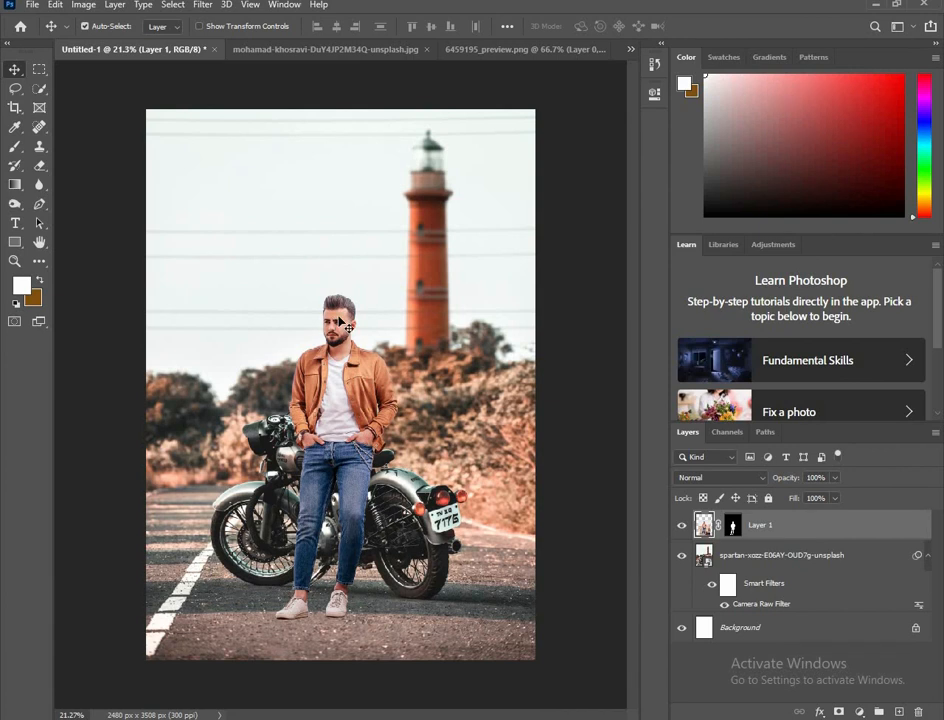
scroll(340, 307, up, 1)
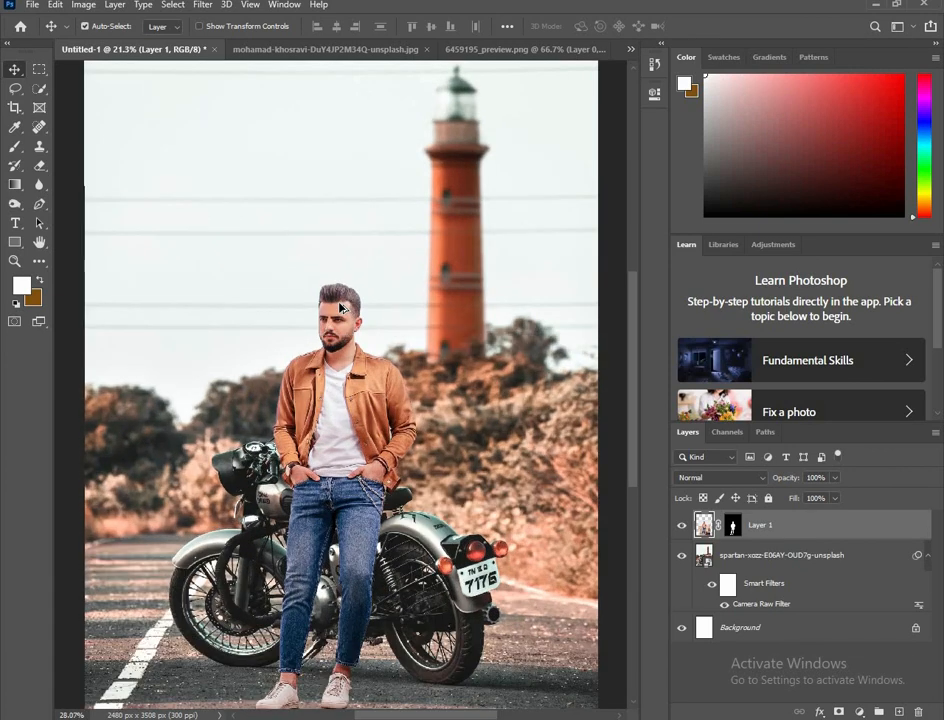
scroll(325, 303, down, 2)
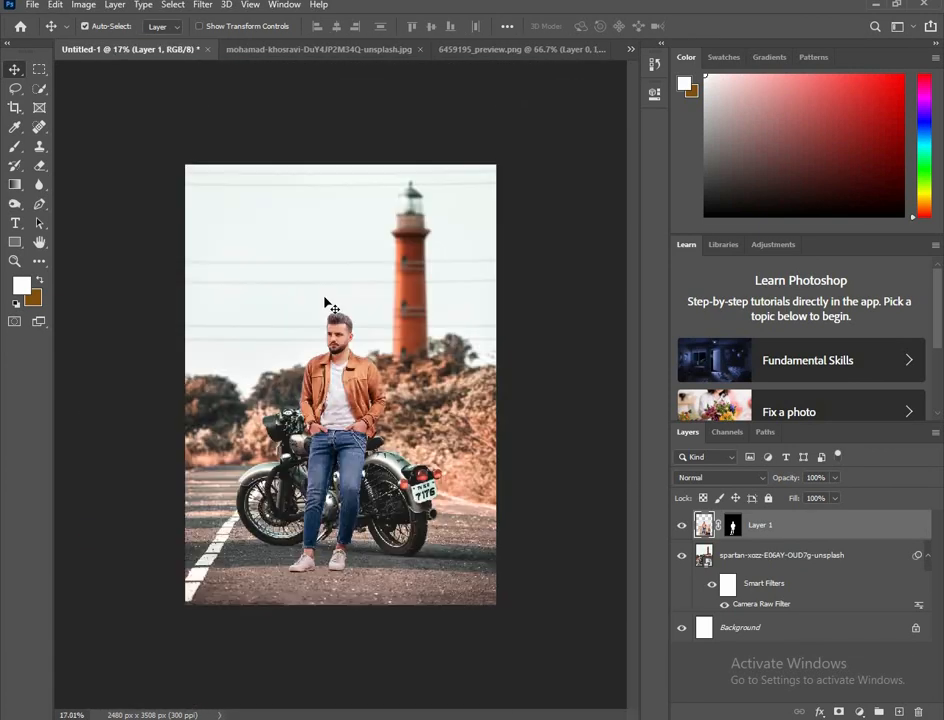
scroll(328, 308, up, 4)
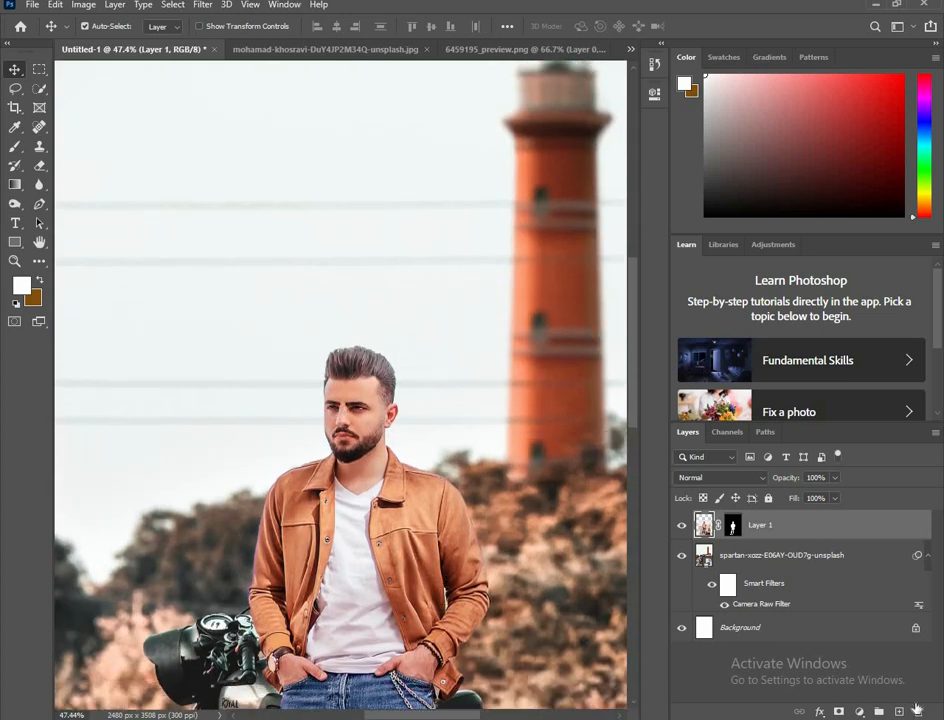
scroll(352, 350, down, 3)
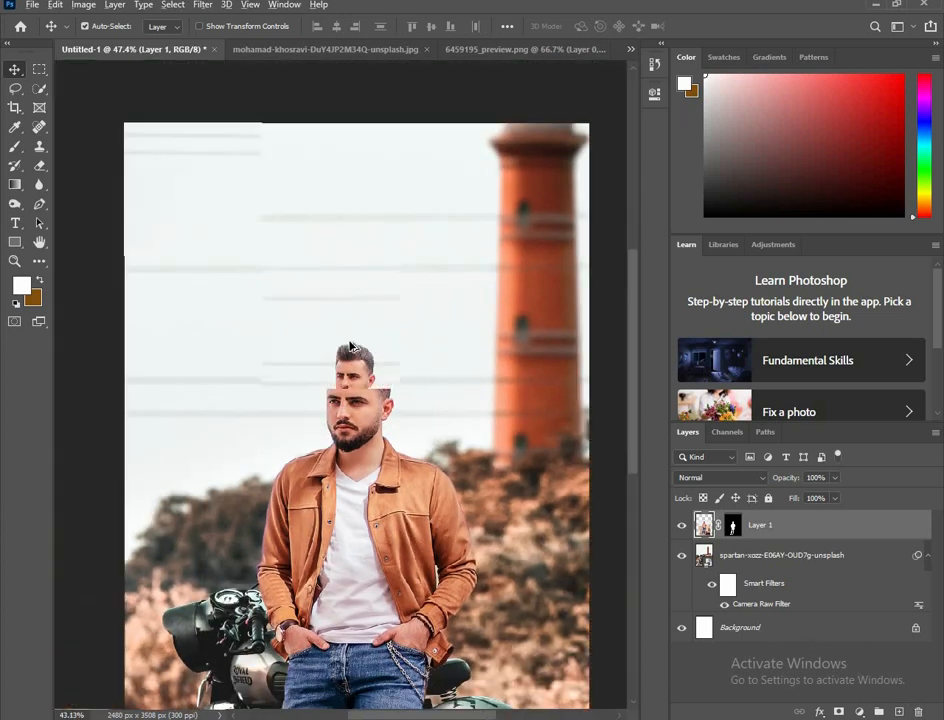
scroll(396, 397, down, 1)
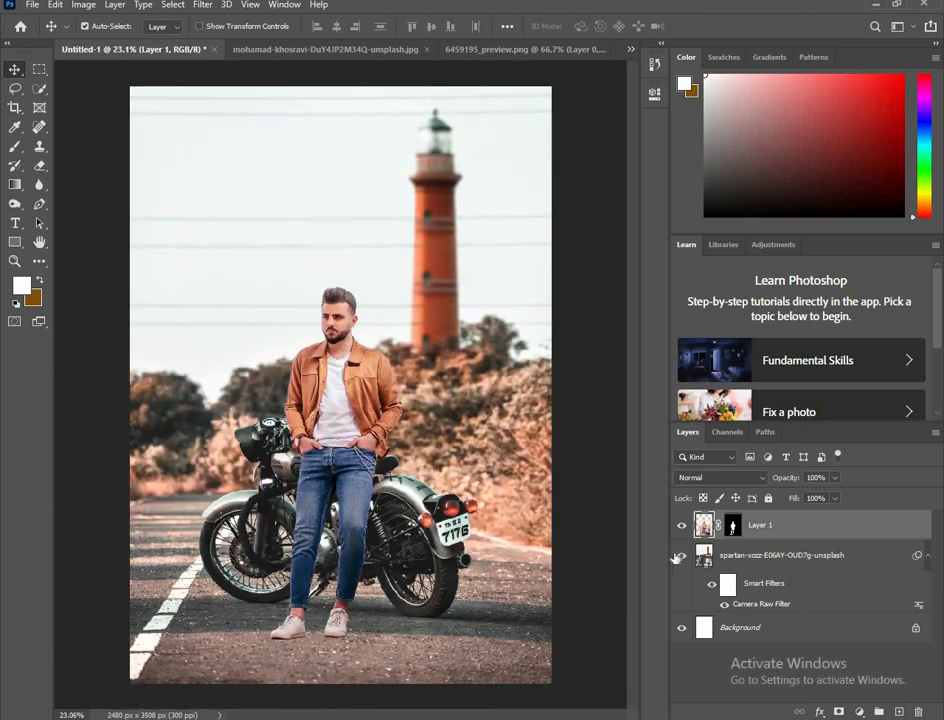
scroll(335, 322, up, 1)
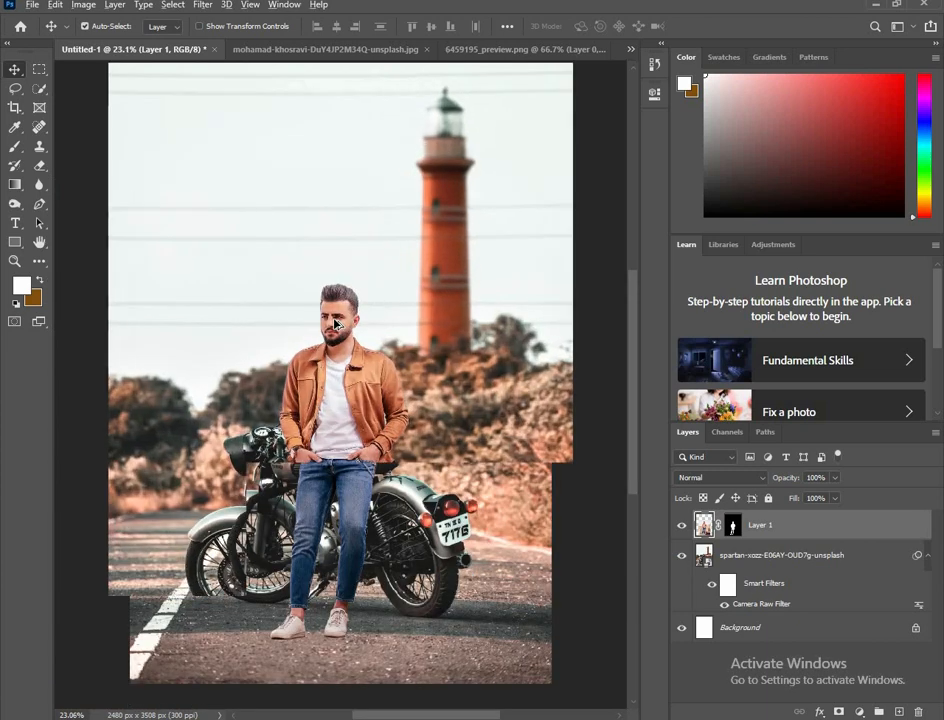
scroll(352, 338, down, 1)
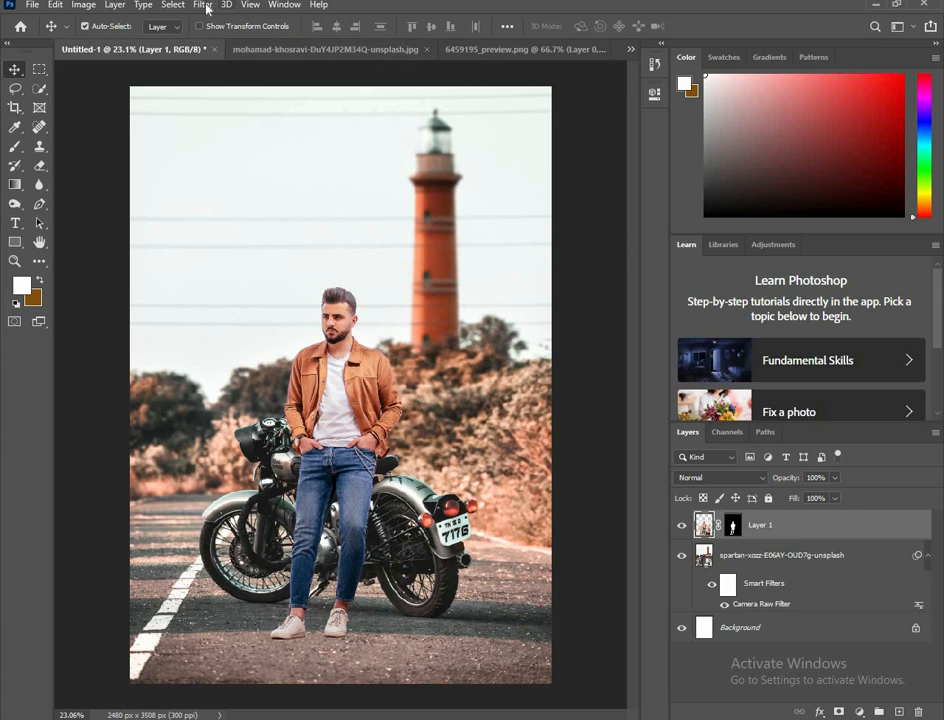
Step: Apply the Camera Raw Filter to the man's layer with Clarity +22, Exposure -0.30 and Contrast +10
click(204, 6)
click(231, 93)
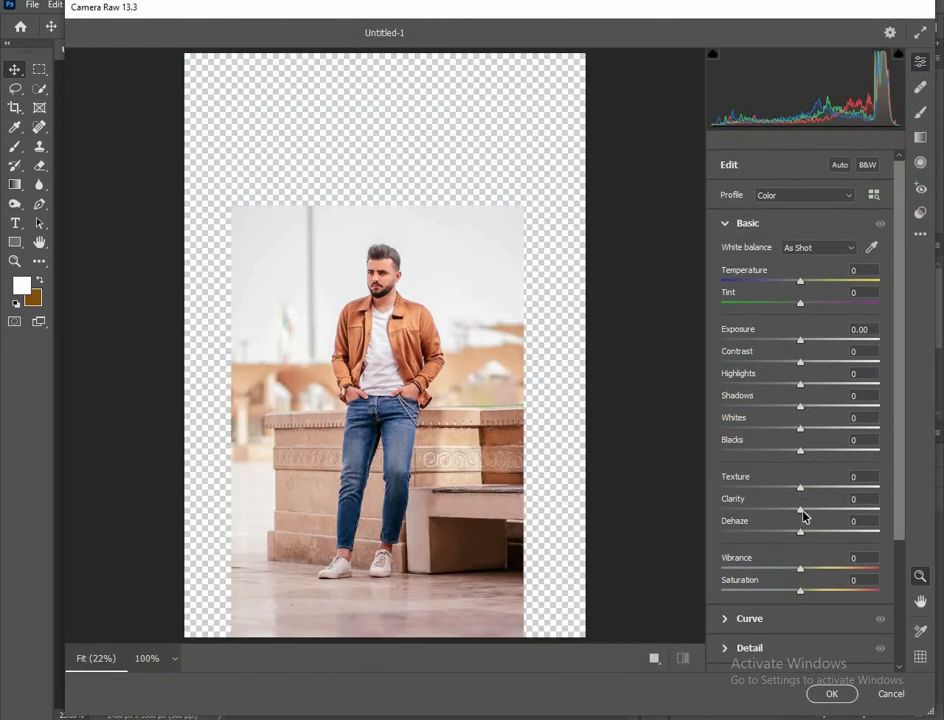
drag(817, 509, 819, 509)
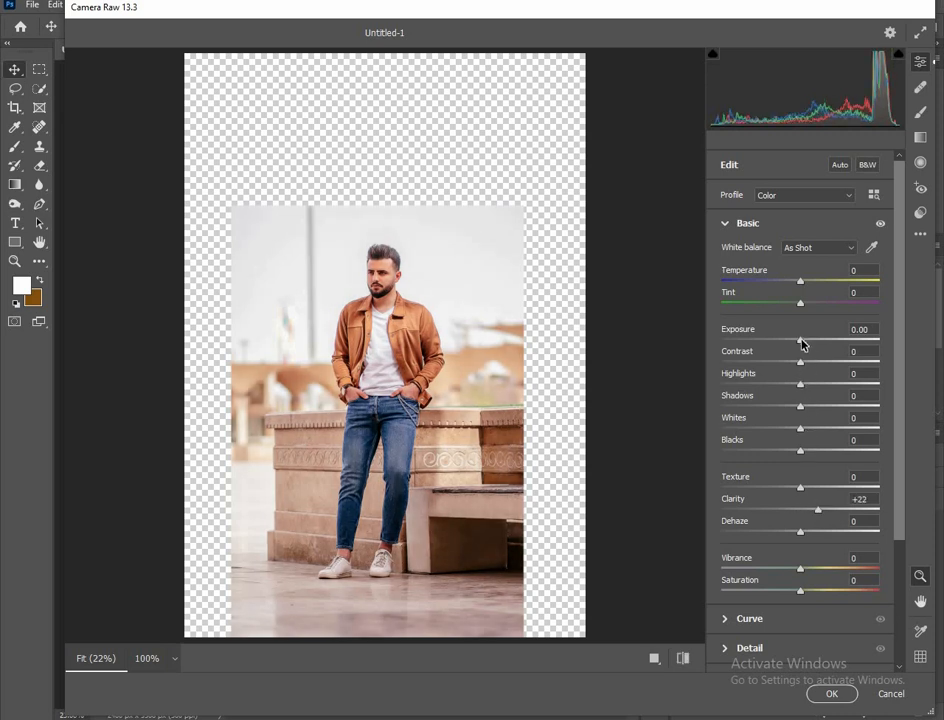
drag(800, 340, 797, 340)
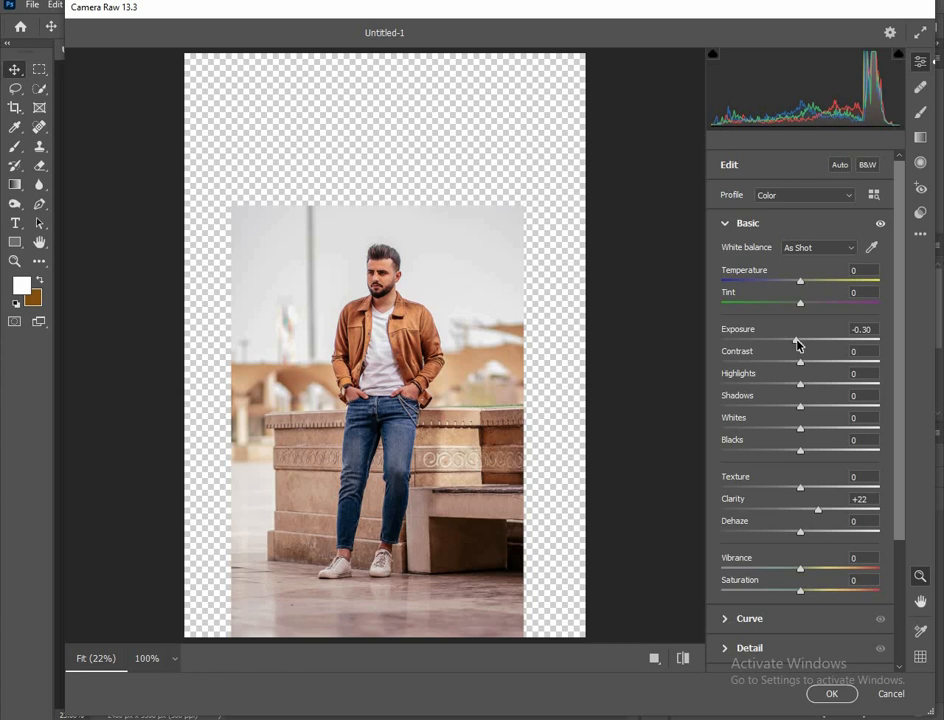
click(808, 363)
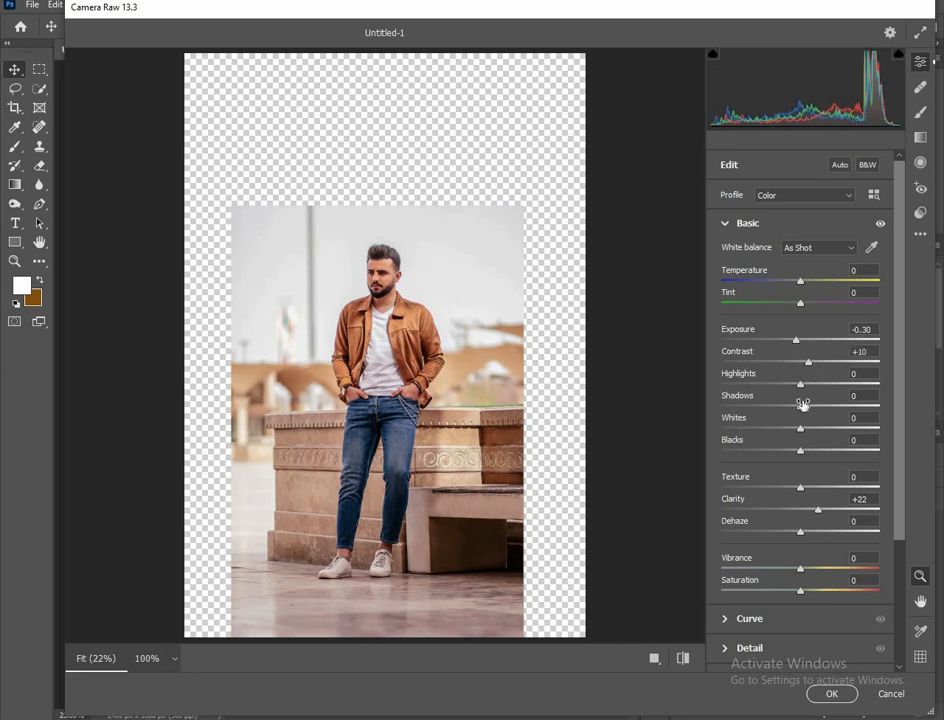
Step: Set the Camera Raw Highlights to +65, Whites to +10 and Temperature to -6, and accept the adjustments
drag(801, 384, 854, 380)
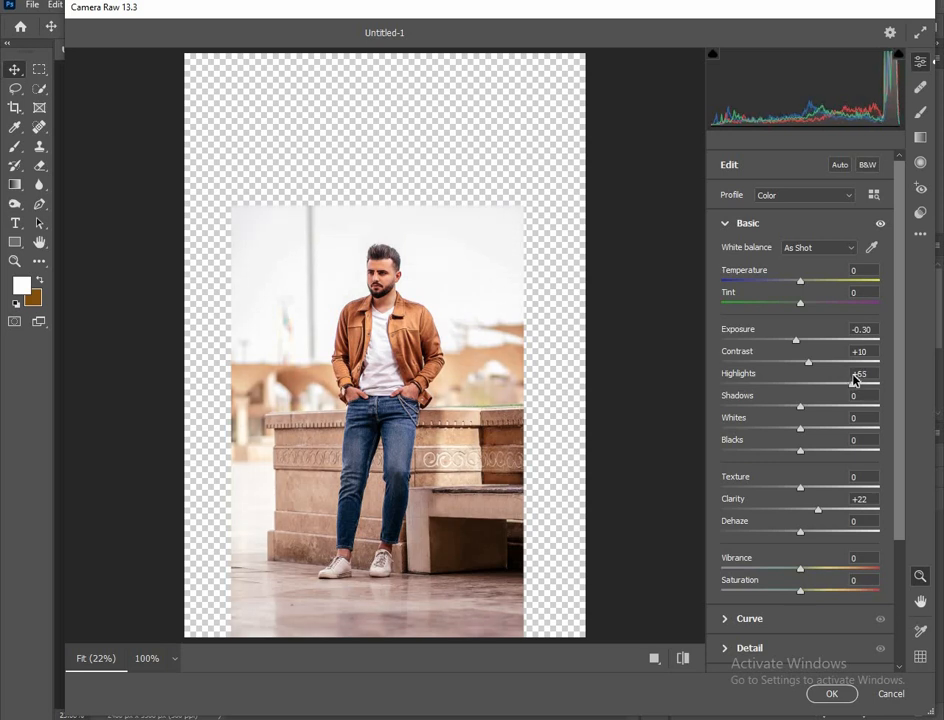
click(808, 429)
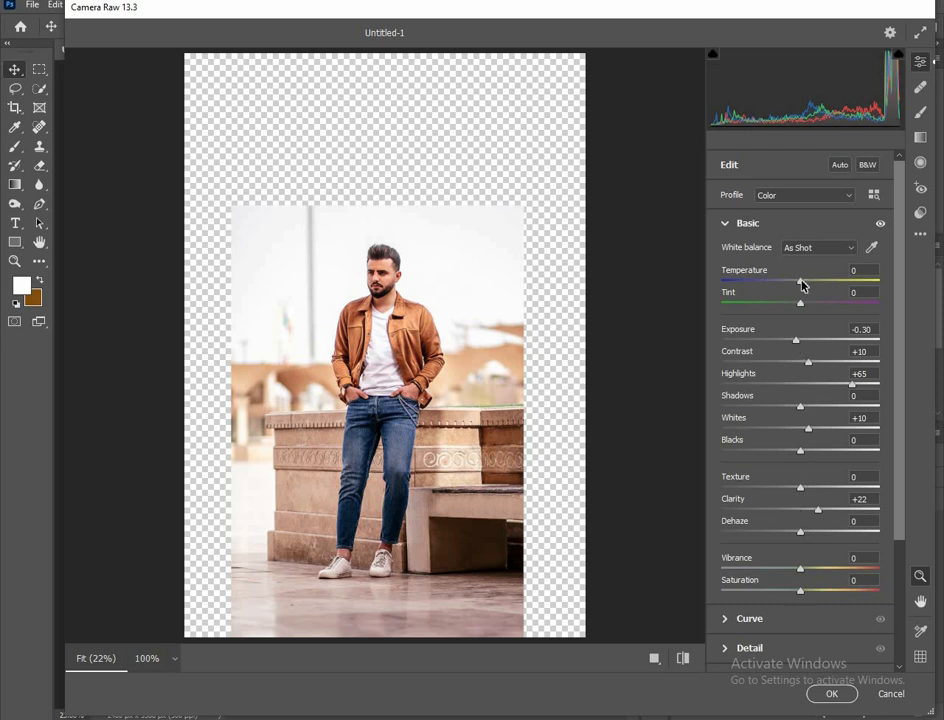
drag(802, 284, 796, 281)
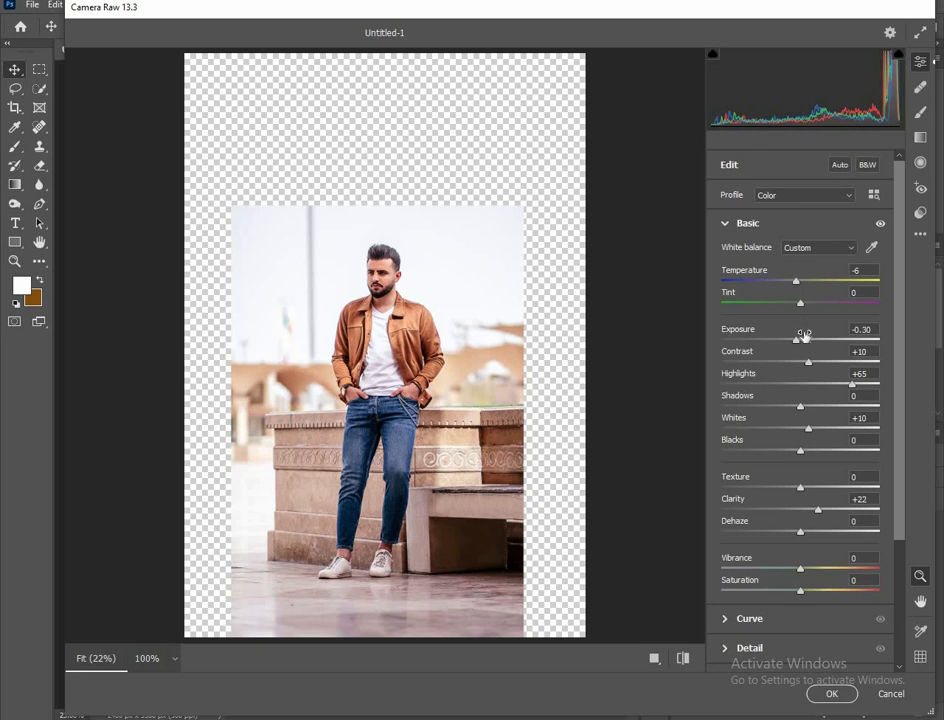
click(832, 693)
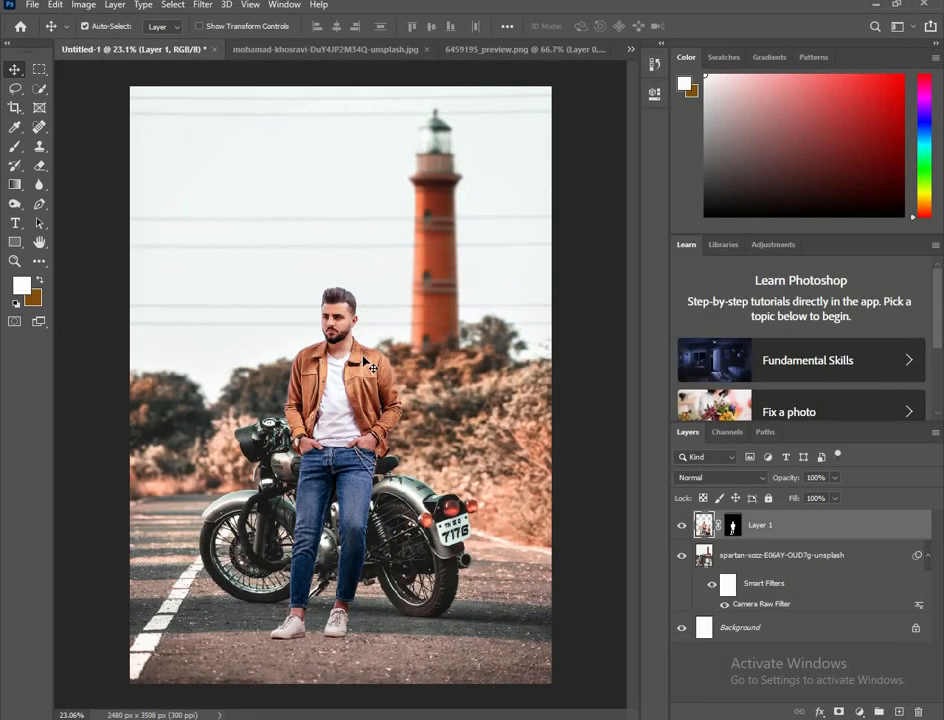
Step: Create a new empty layer above the man's layer for painting near his shoes
scroll(341, 379, down, 1)
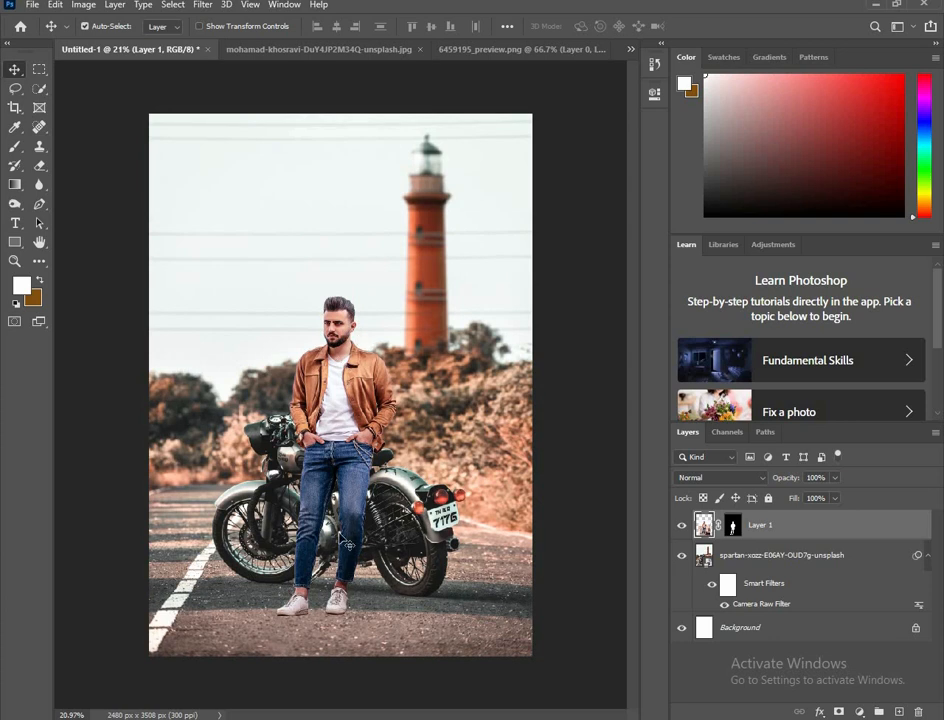
scroll(336, 546, up, 3)
drag(325, 537, 334, 273)
scroll(342, 457, up, 3)
scroll(340, 457, up, 3)
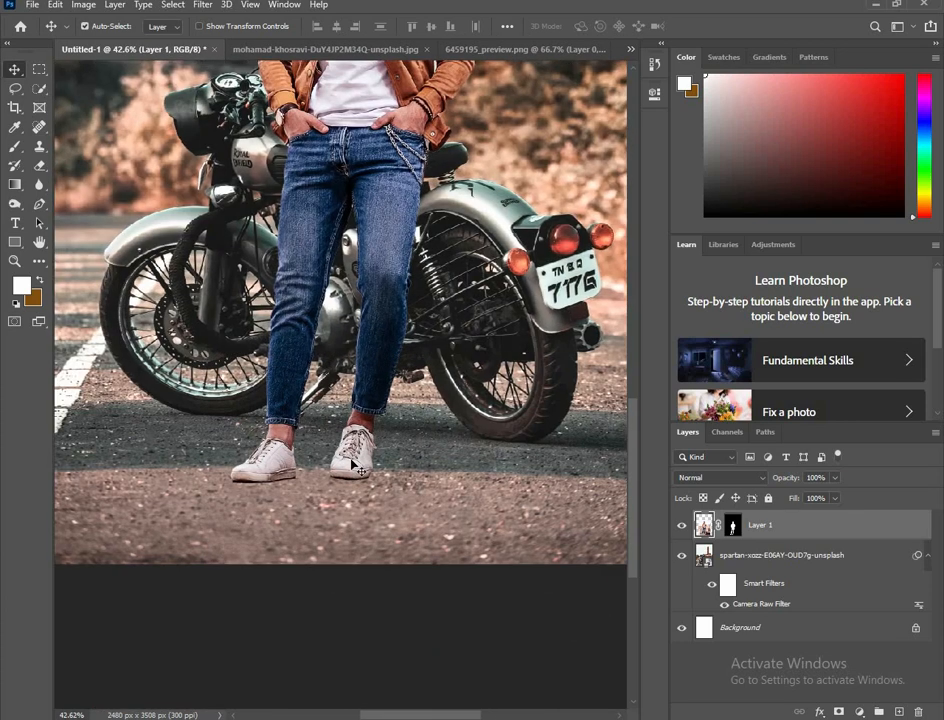
click(896, 711)
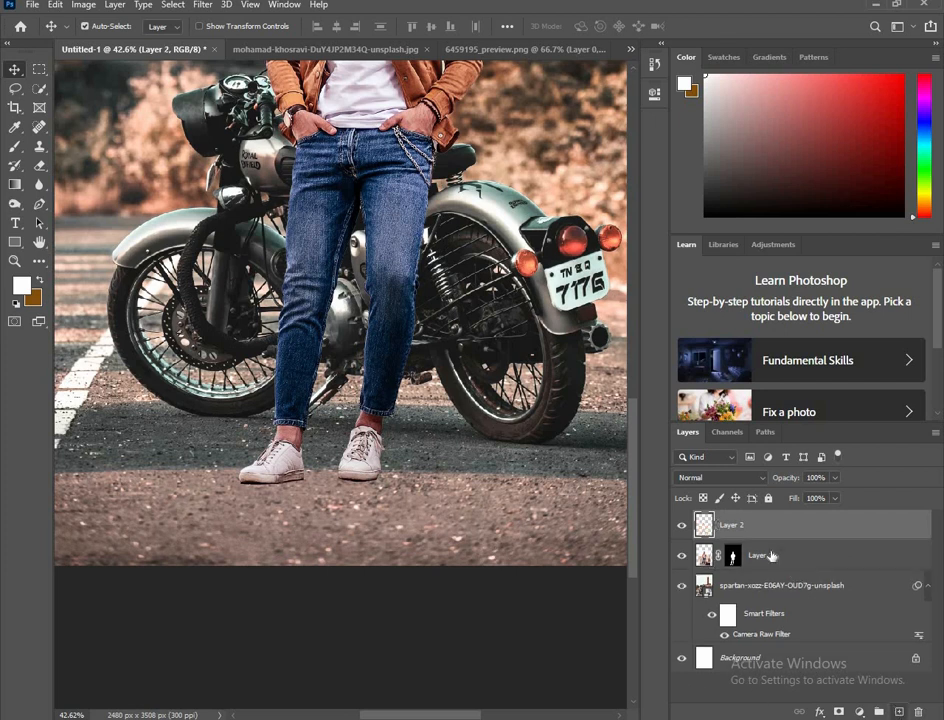
Step: Activate the Brush tool and set its foreground colour to black
key(b)
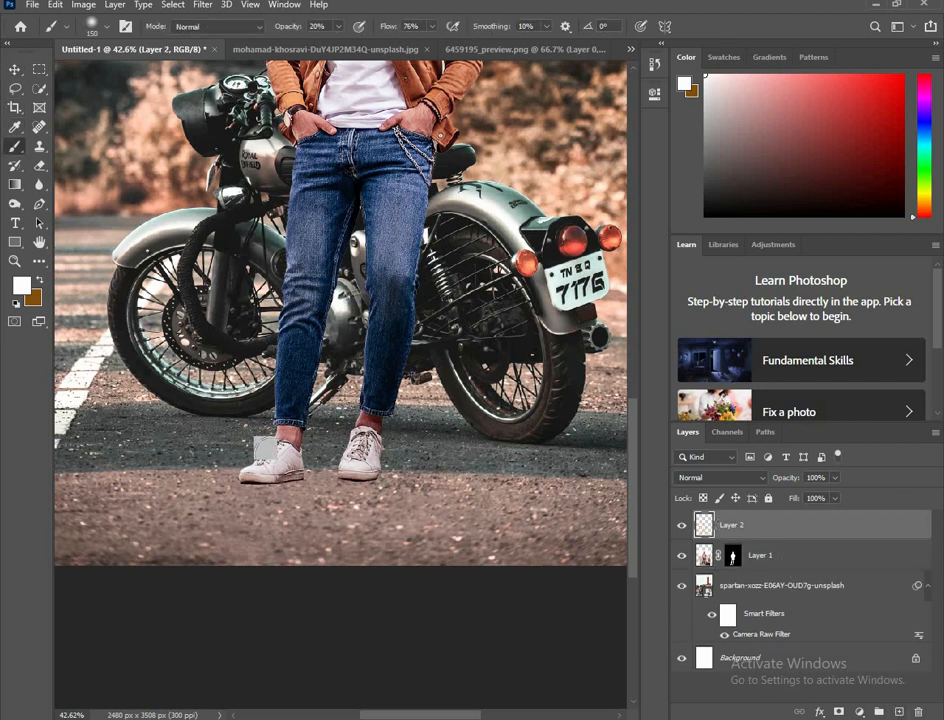
scroll(280, 515, up, 3)
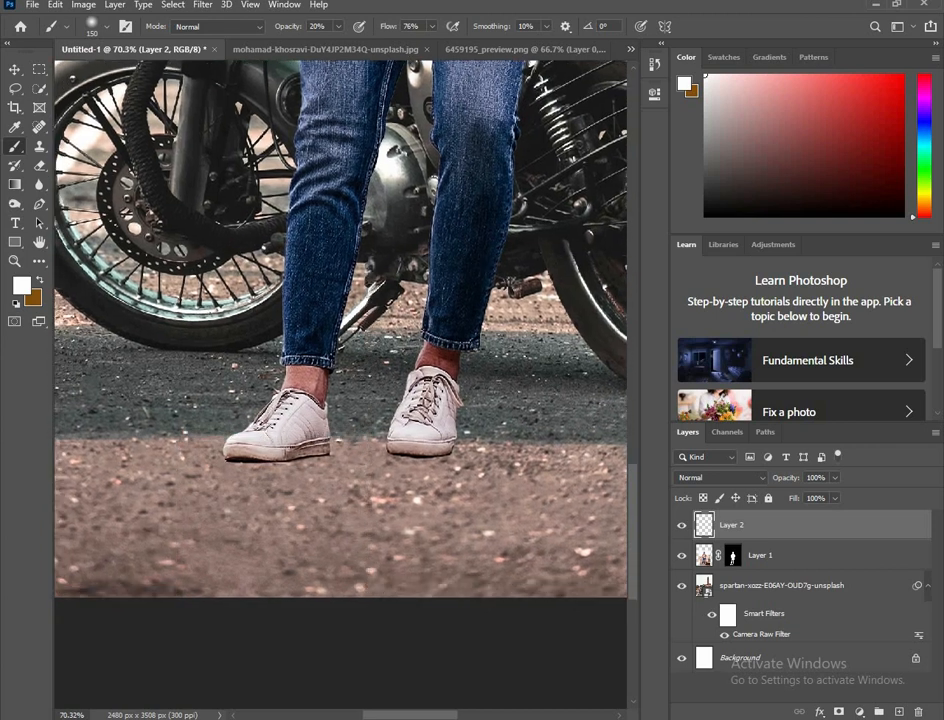
click(27, 291)
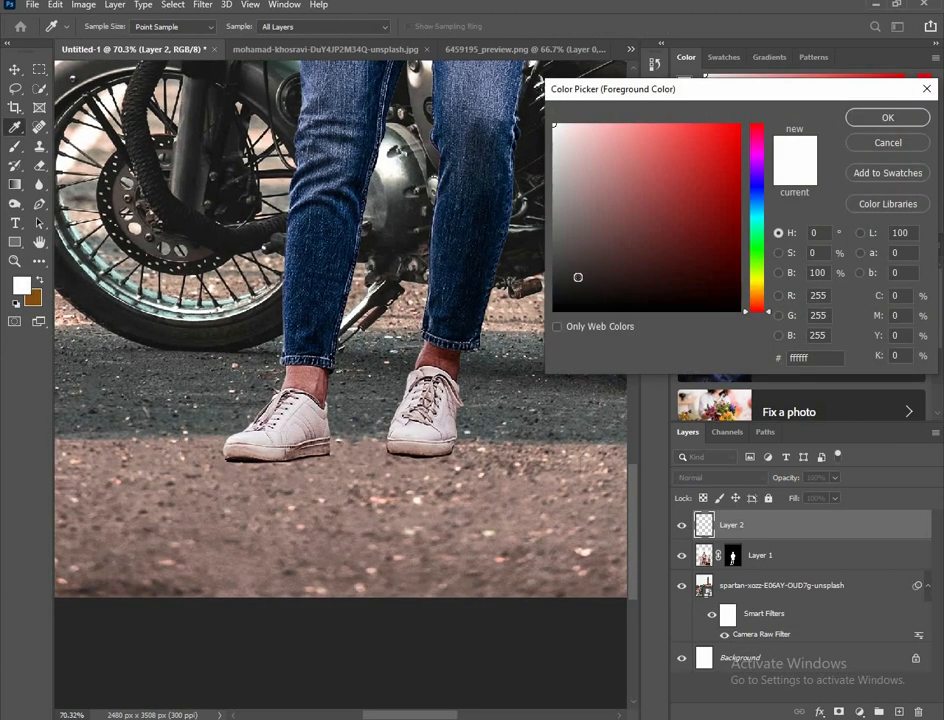
drag(578, 277, 550, 315)
click(871, 116)
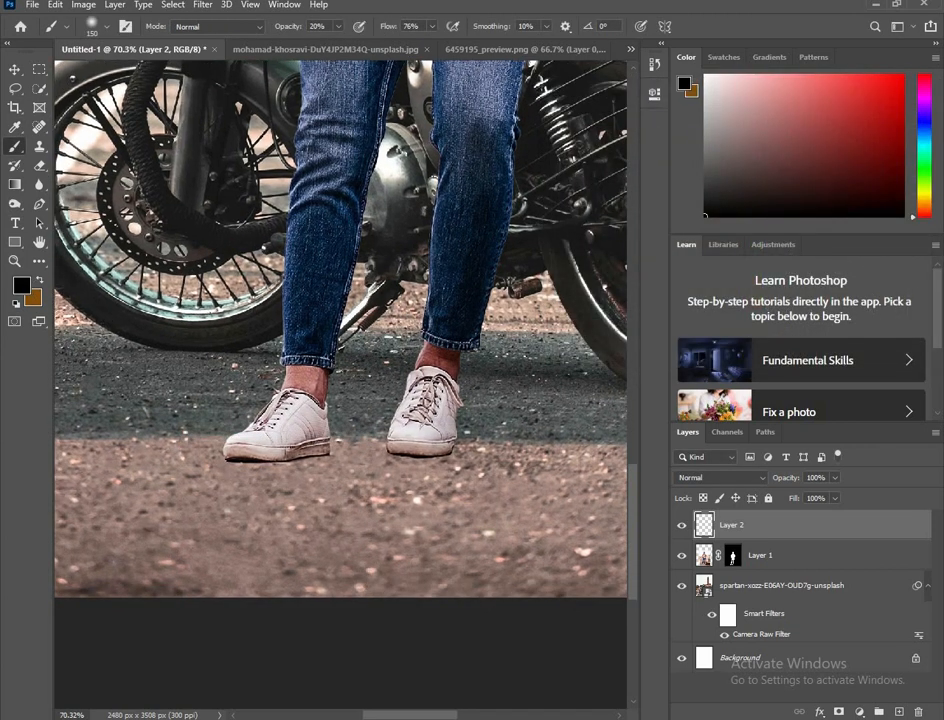
Step: Paint soft black contact shadows along the soles of both shoes with a 35 px brush at 20% opacity
scroll(322, 472, up, 2)
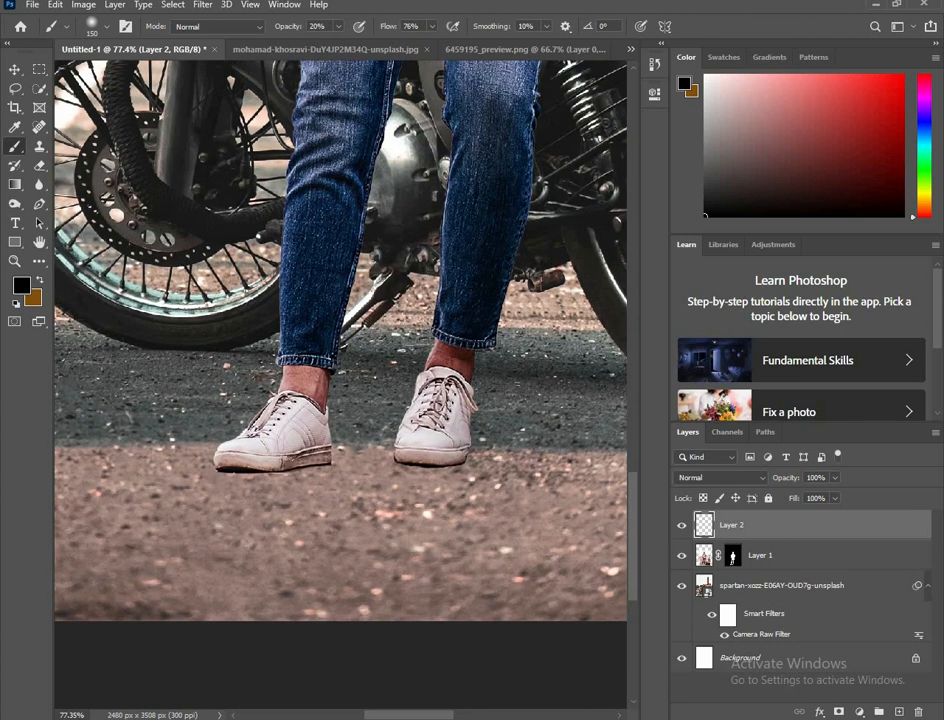
key(bracketleft)
key(bracketleft)
key(bracketleft)
key(bracketleft)
key(bracketleft)
key(bracketleft)
key(bracketleft)
key(bracketleft)
mouse_move(322, 465)
mouse_down()
mouse_move(219, 471)
mouse_move(319, 479)
mouse_move(331, 466)
mouse_move(257, 477)
mouse_move(215, 471)
mouse_up()
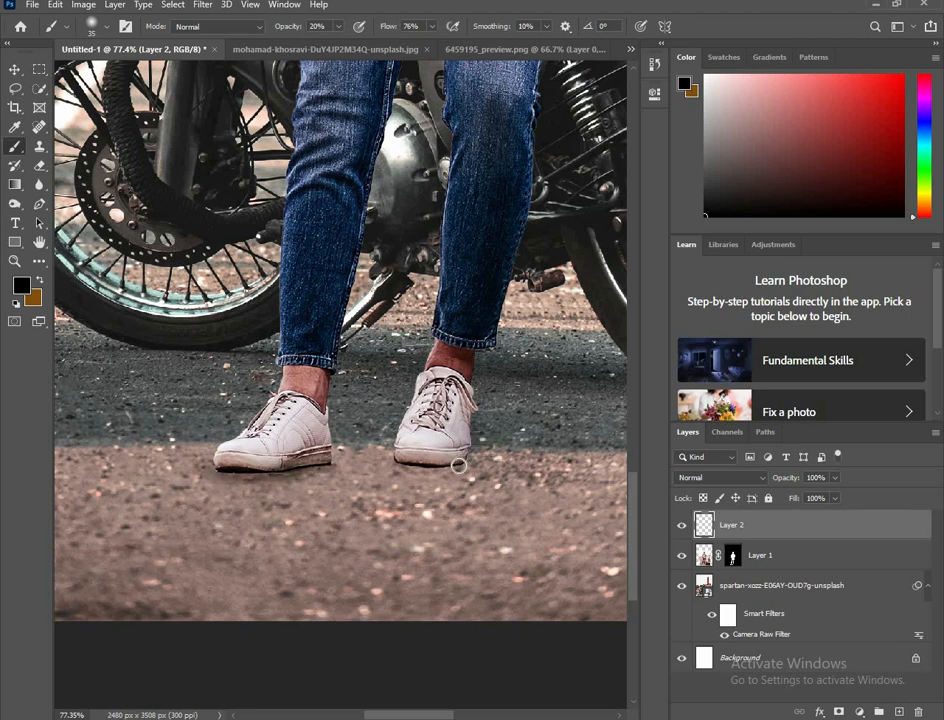
mouse_move(459, 465)
mouse_down()
mouse_move(371, 461)
mouse_move(395, 460)
mouse_up()
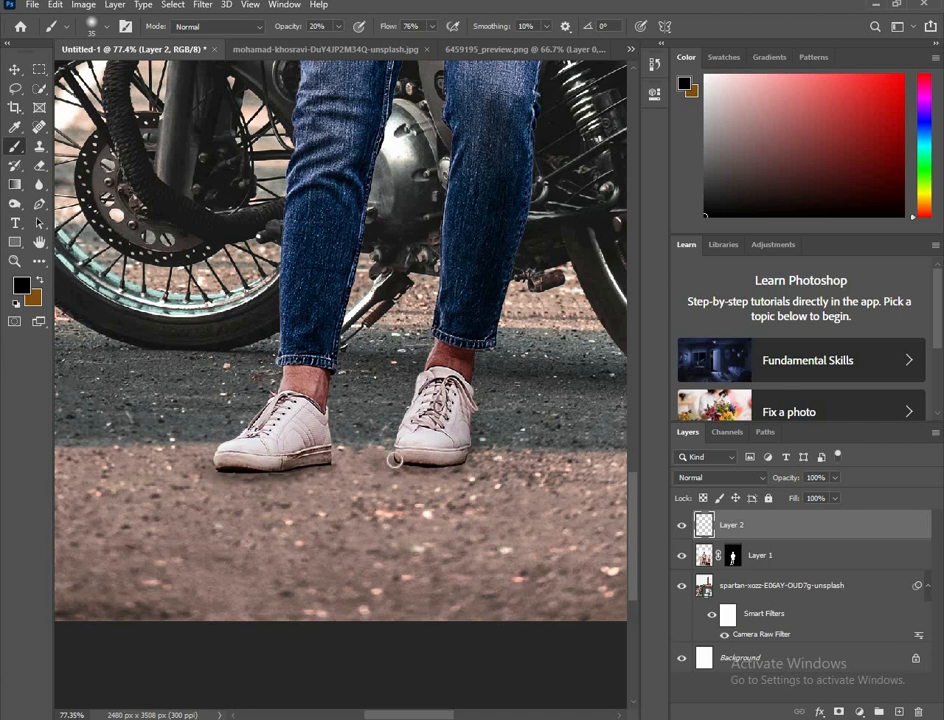
scroll(392, 413, down, 1)
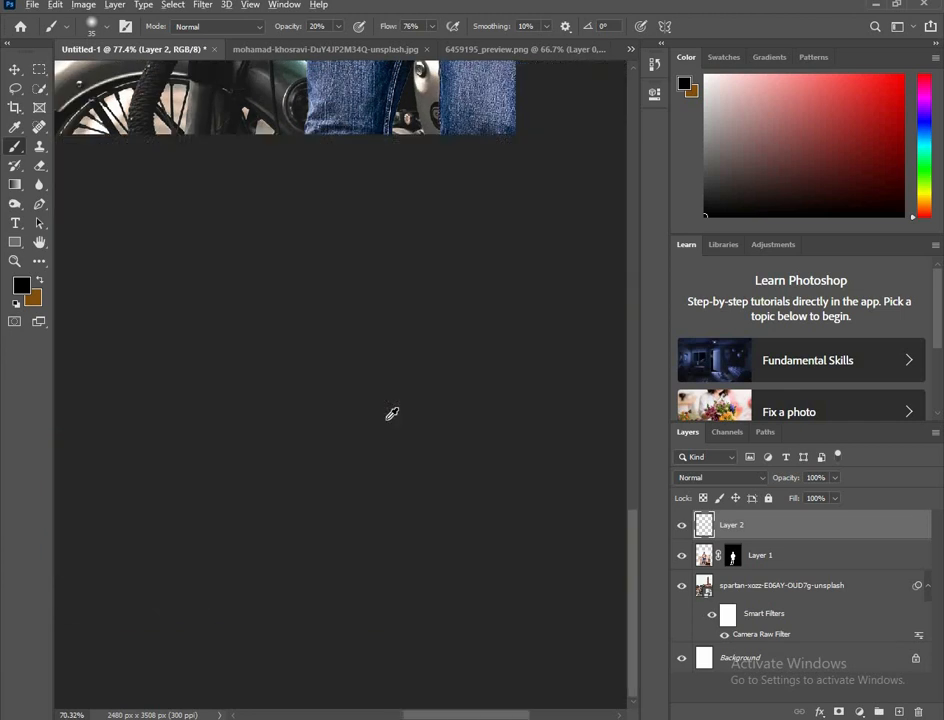
scroll(392, 413, down, 4)
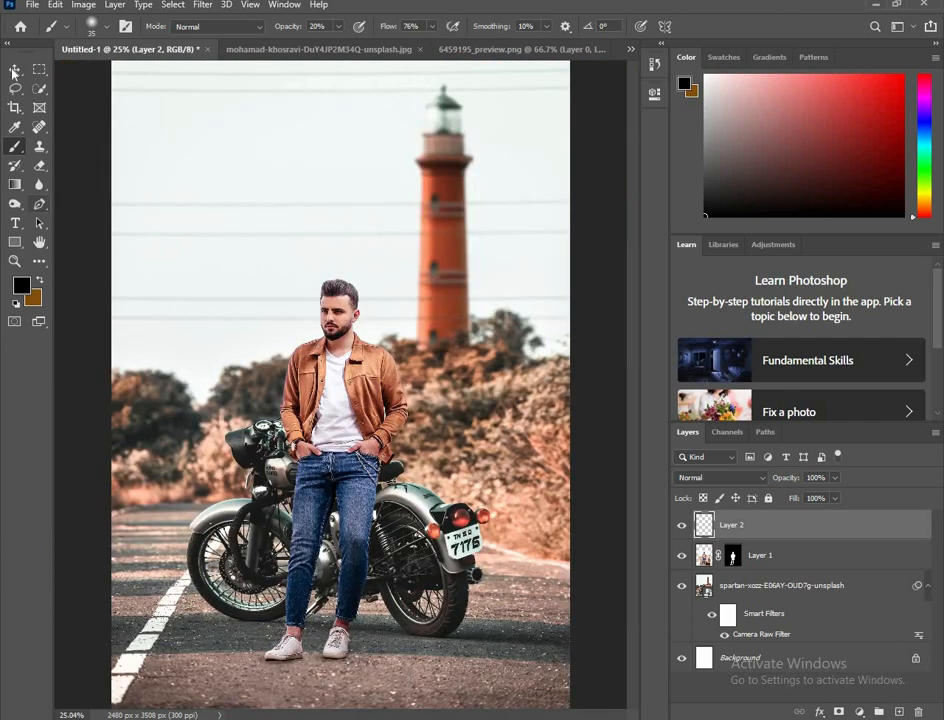
key(v)
scroll(247, 320, down, 1)
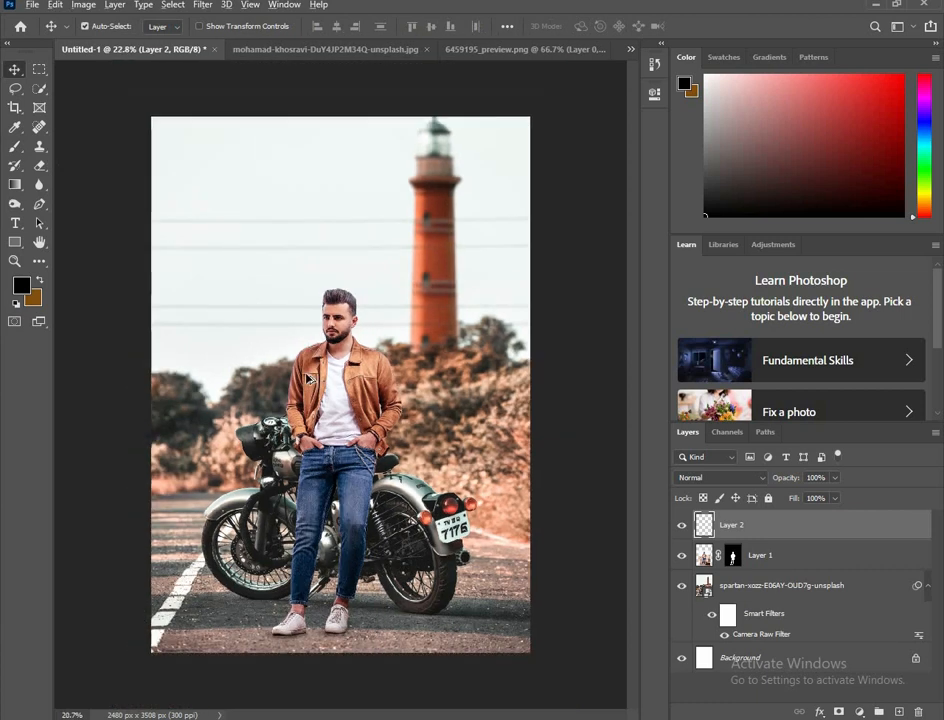
scroll(250, 330, down, 2)
scroll(224, 318, up, 5)
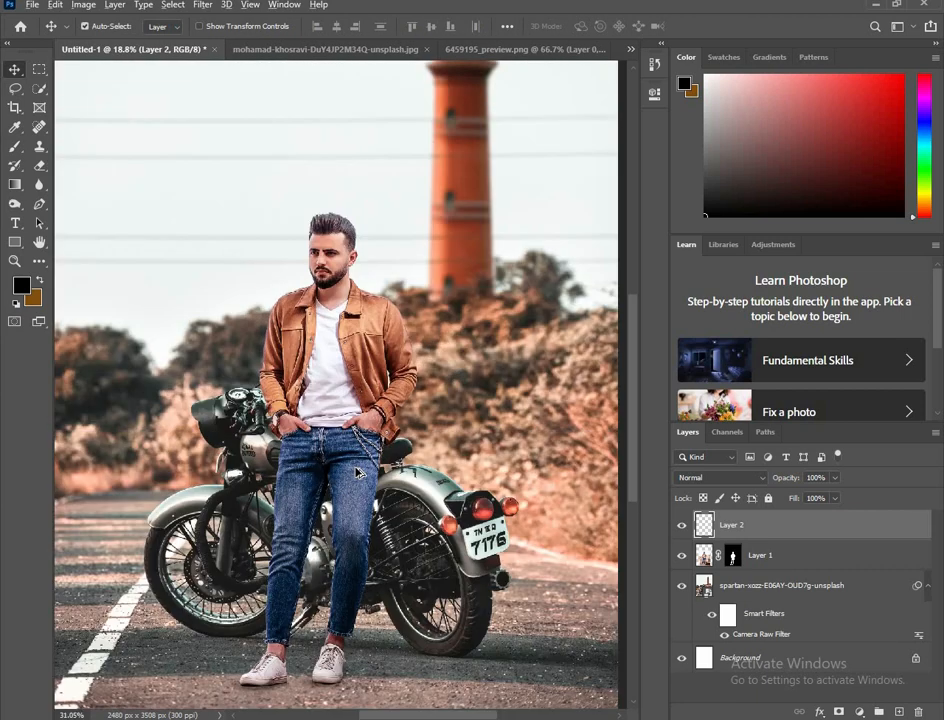
Step: Enlarge the brush to 125 px and shade the area beside the man's thigh where he leans against the motorcycle
click(15, 146)
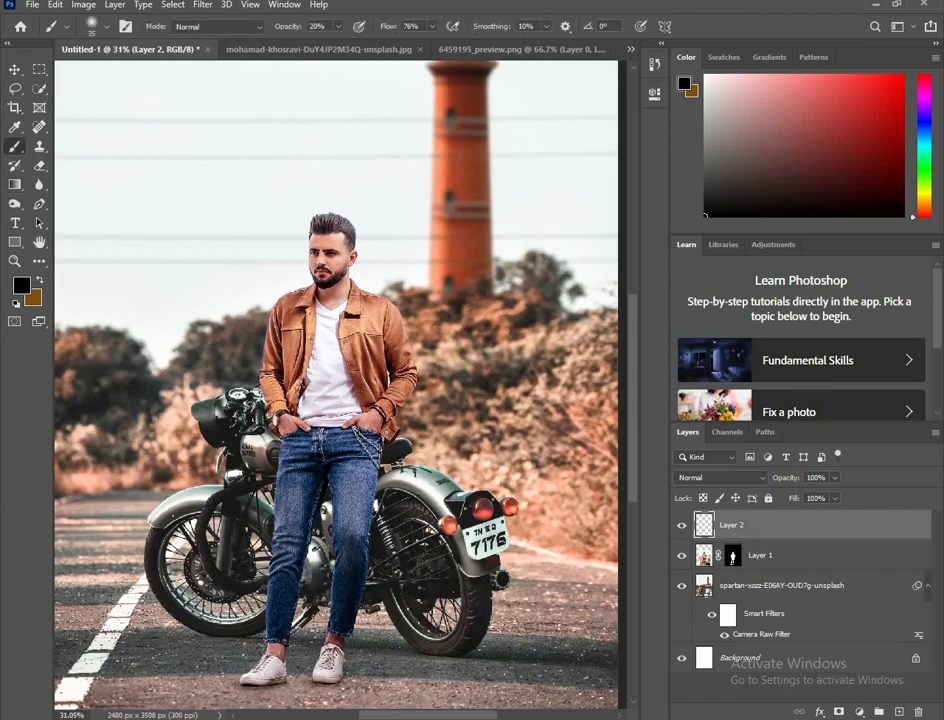
scroll(320, 517, up, 1)
mouse_move(415, 520)
mouse_down()
mouse_move(417, 556)
mouse_move(379, 520)
mouse_move(377, 487)
mouse_up()
key(bracketright)
key(bracketright)
key(bracketright)
key(bracketright)
key(bracketright)
key(bracketright)
key(bracketright)
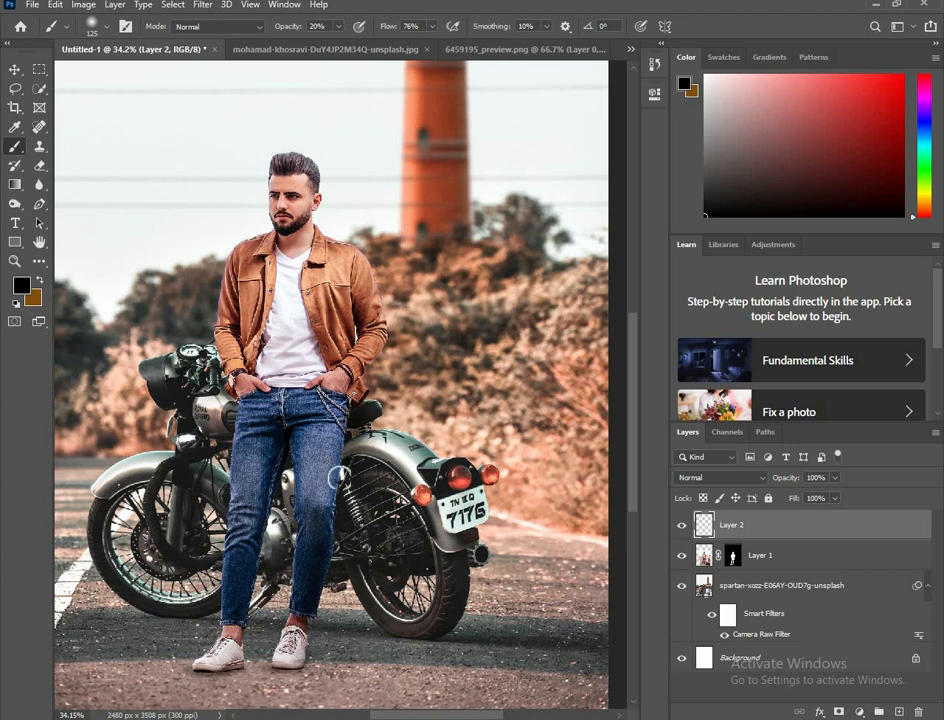
drag(342, 499, 352, 497)
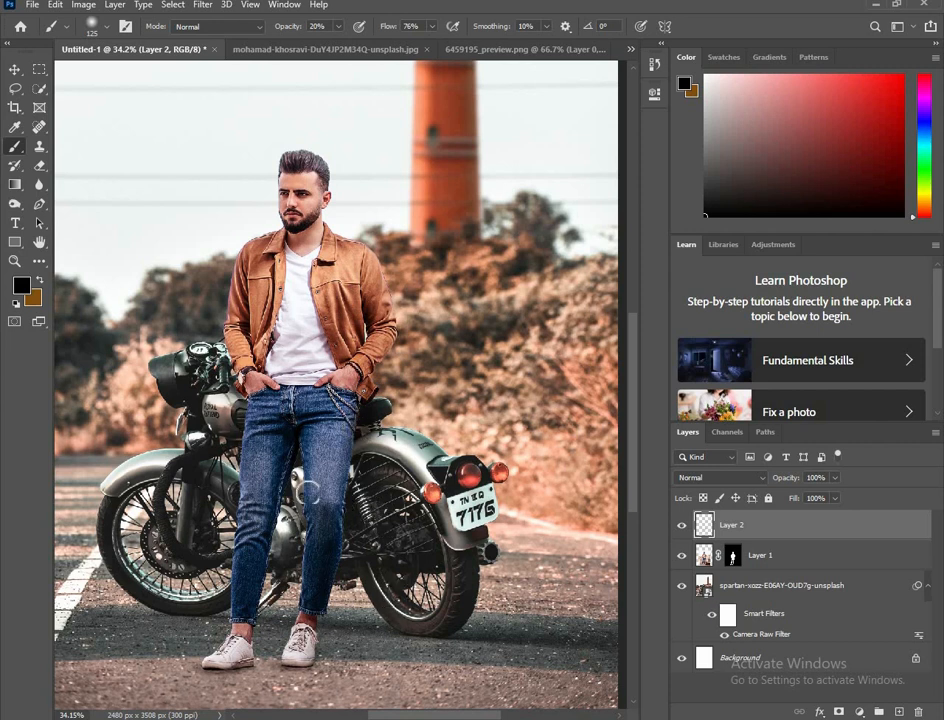
scroll(318, 485, down, 3)
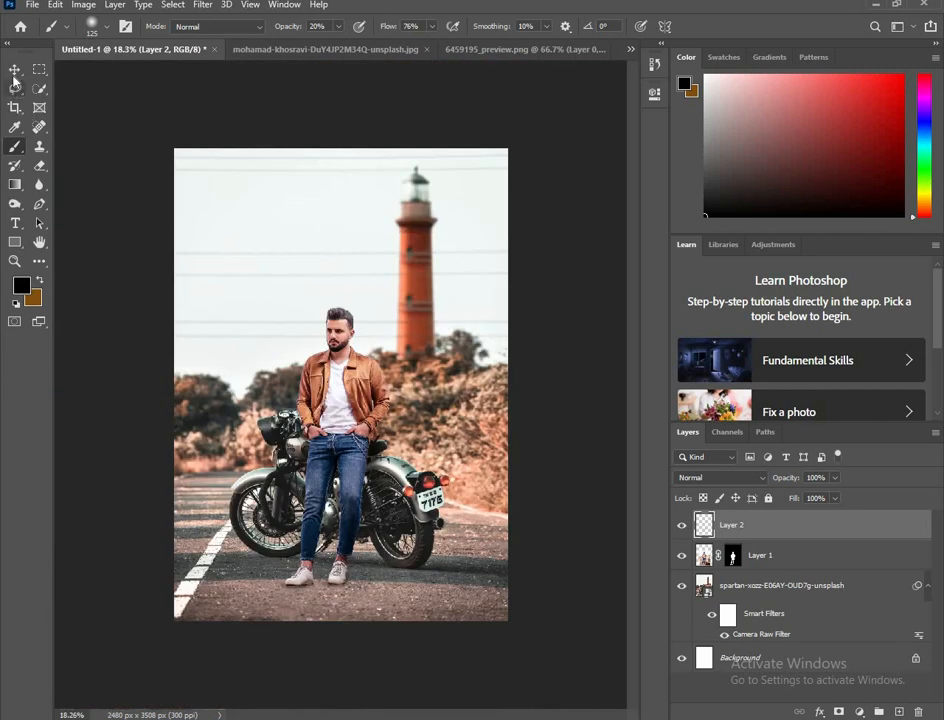
Step: Enlarge the brush to 800 px and darken the road across the image's lower edge below the man's feet
key(bracketright)
key(bracketright)
key(bracketright)
key(bracketright)
key(bracketright)
key(bracketright)
key(bracketright)
key(bracketright)
key(bracketright)
key(bracketright)
drag(492, 630, 195, 625)
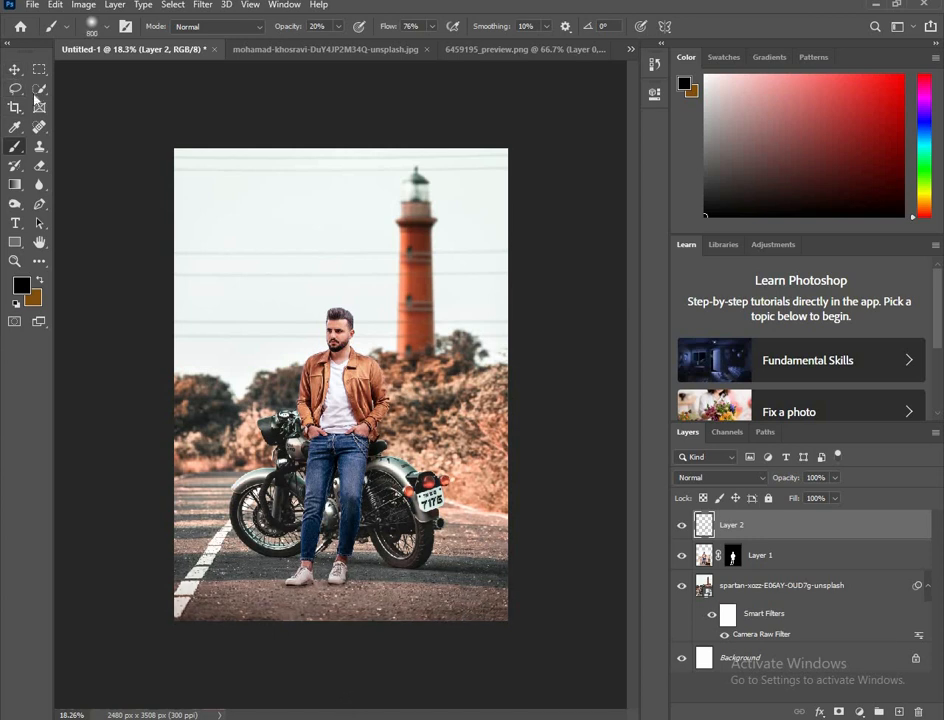
click(15, 69)
scroll(322, 331, down, 1)
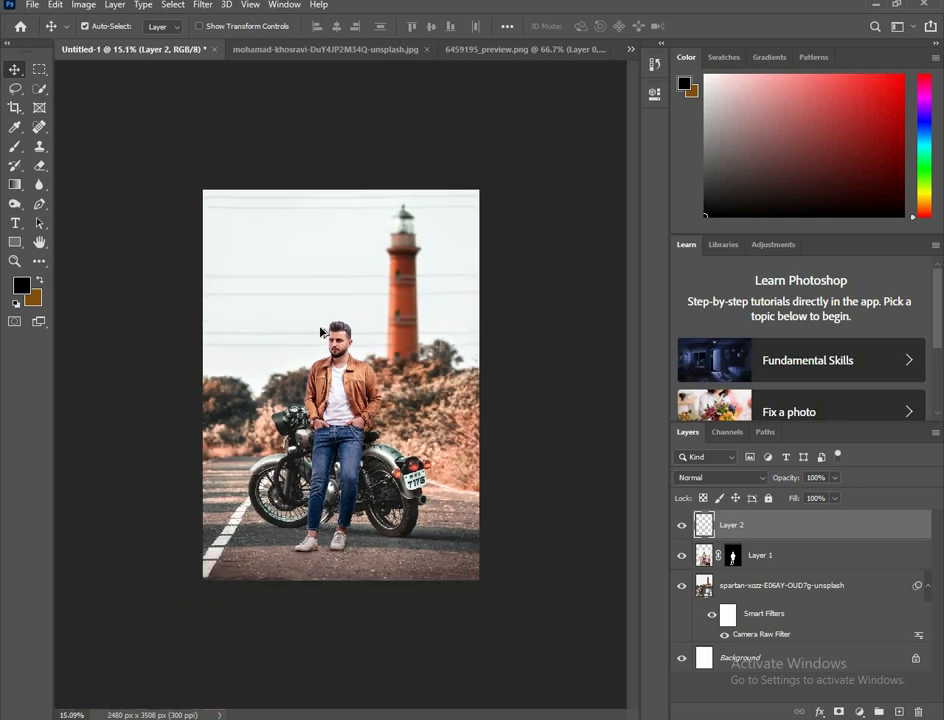
scroll(322, 331, up, 1)
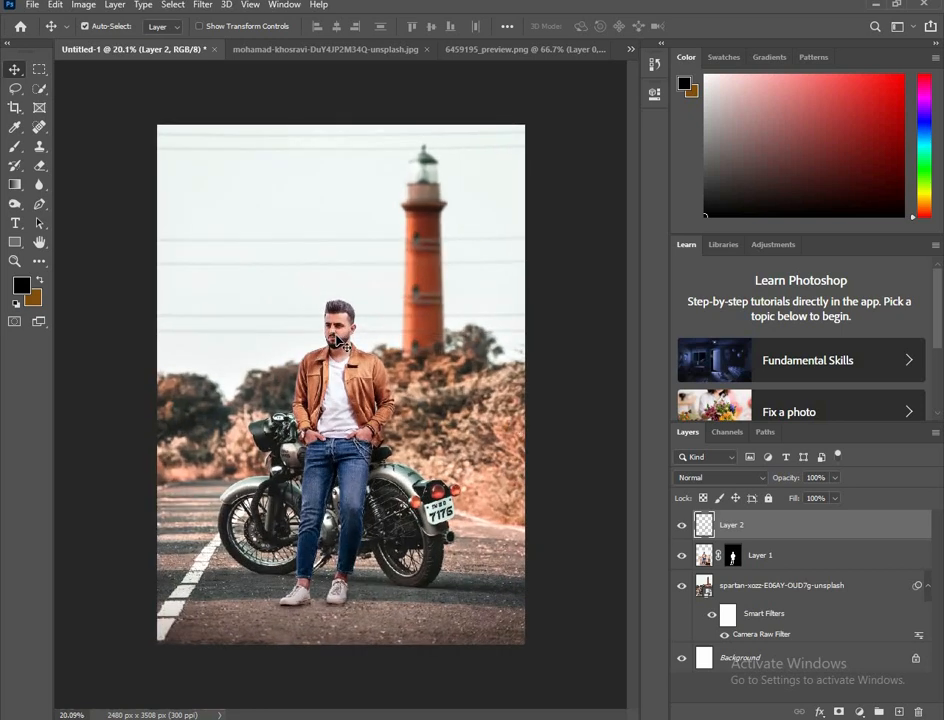
Step: Liquify the man's layer, pushing his hair upward into a fuller shape with a size 200 Forward Warp brush, and accept the result
click(766, 562)
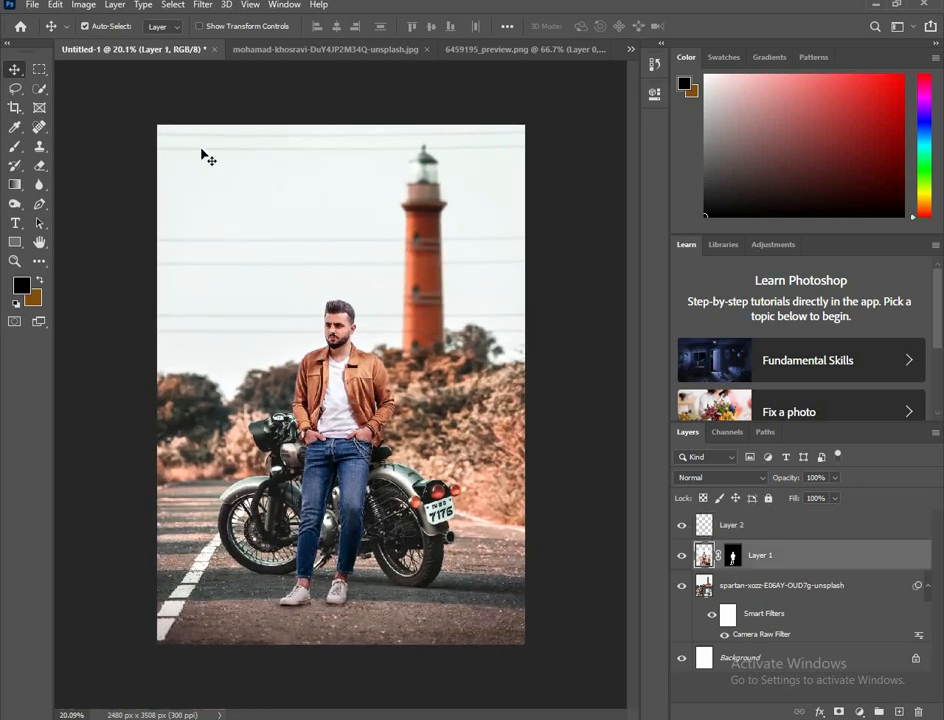
click(204, 10)
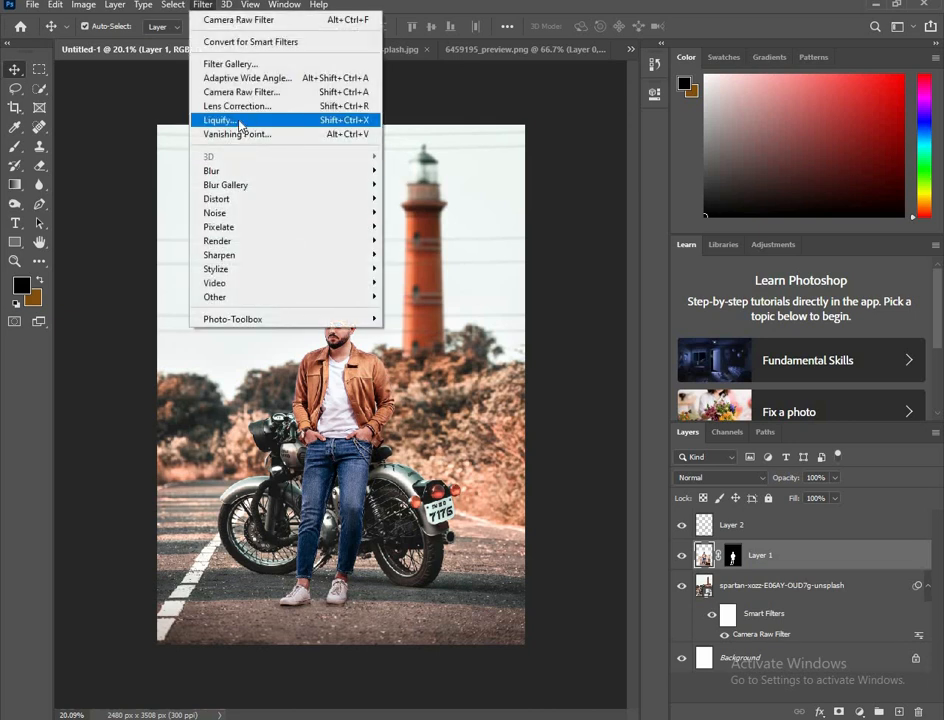
click(240, 125)
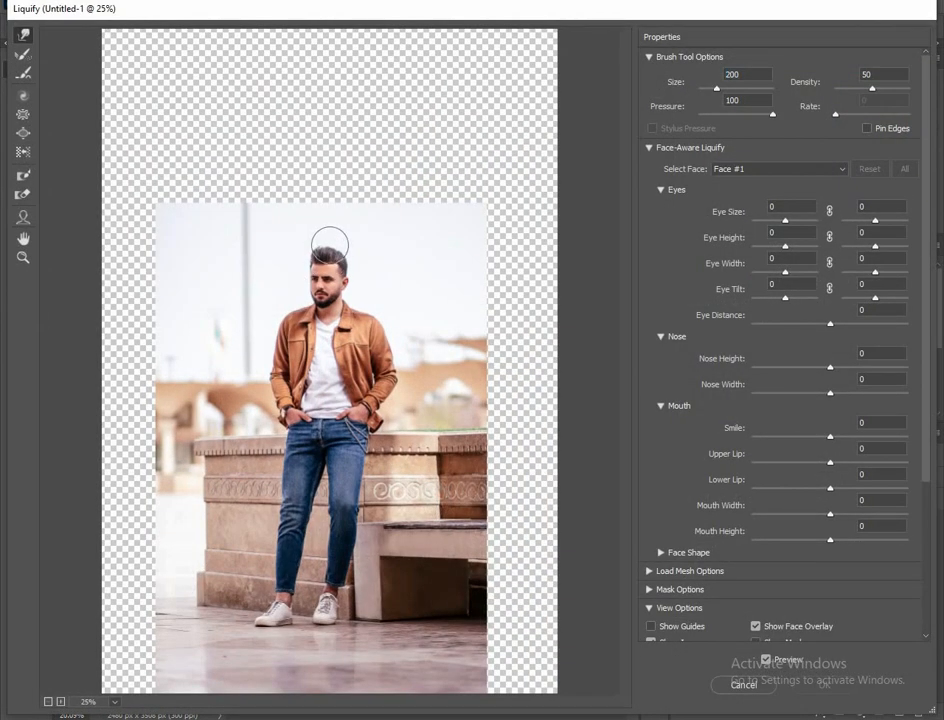
scroll(325, 205, up, 5)
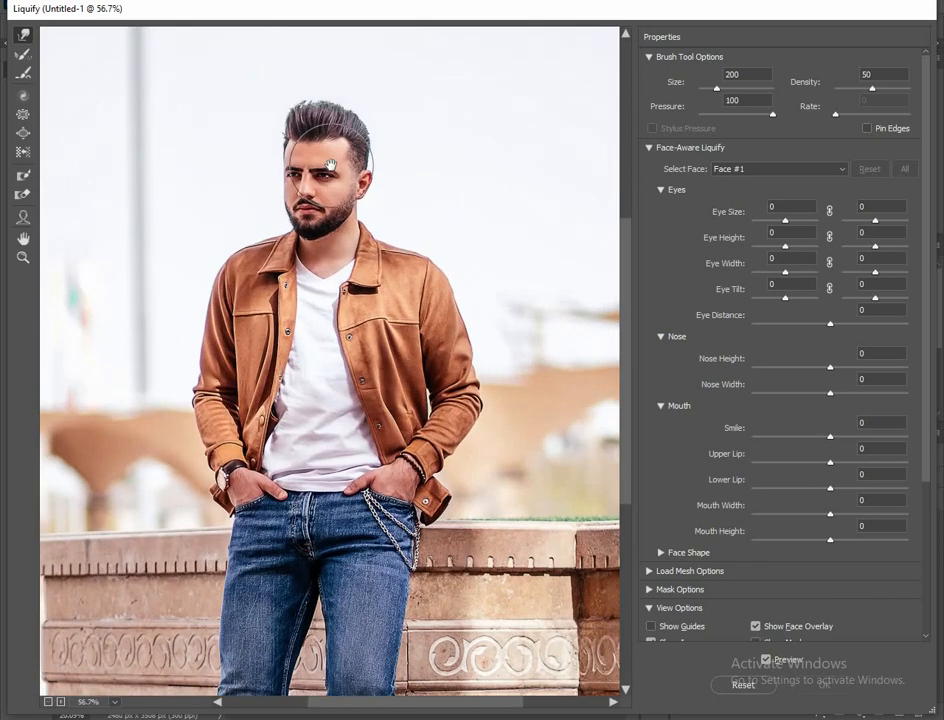
drag(330, 164, 329, 320)
scroll(312, 244, up, 2)
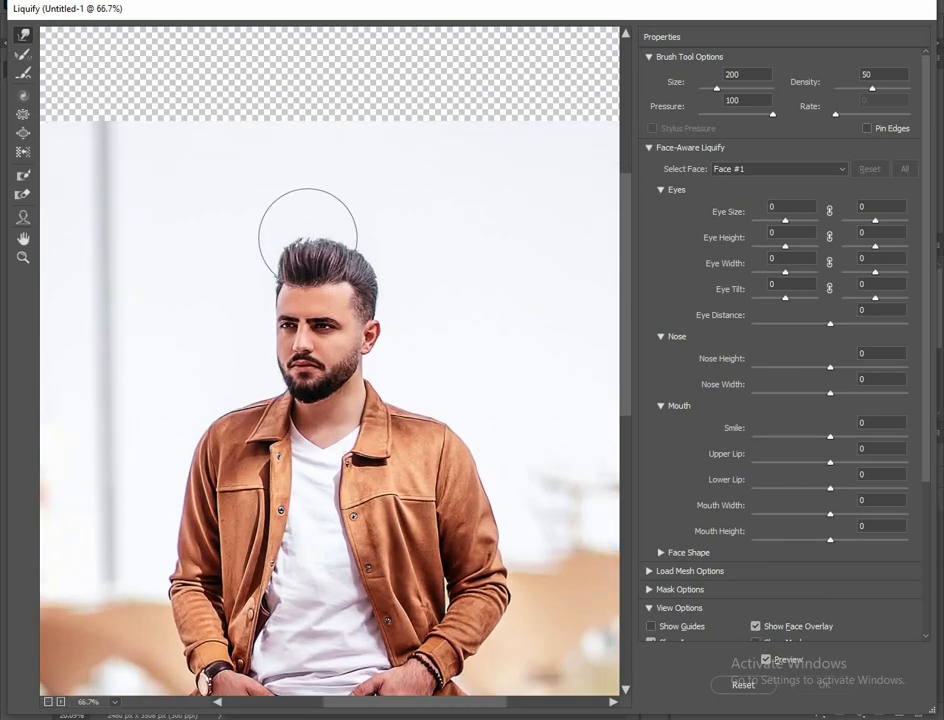
scroll(308, 237, up, 1)
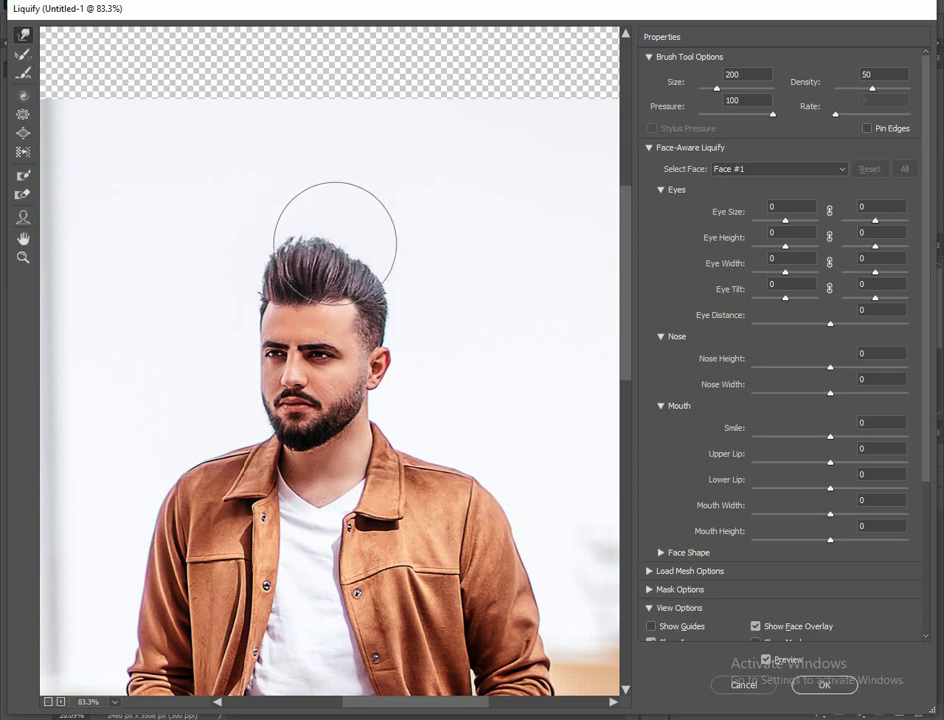
drag(335, 243, 348, 236)
drag(279, 247, 275, 231)
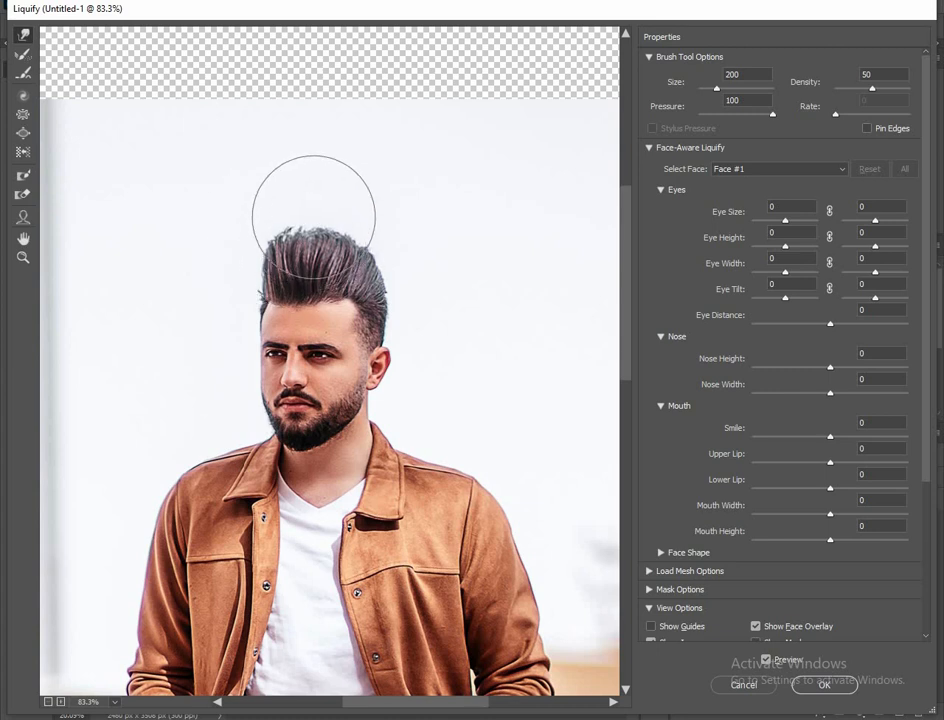
drag(314, 217, 362, 229)
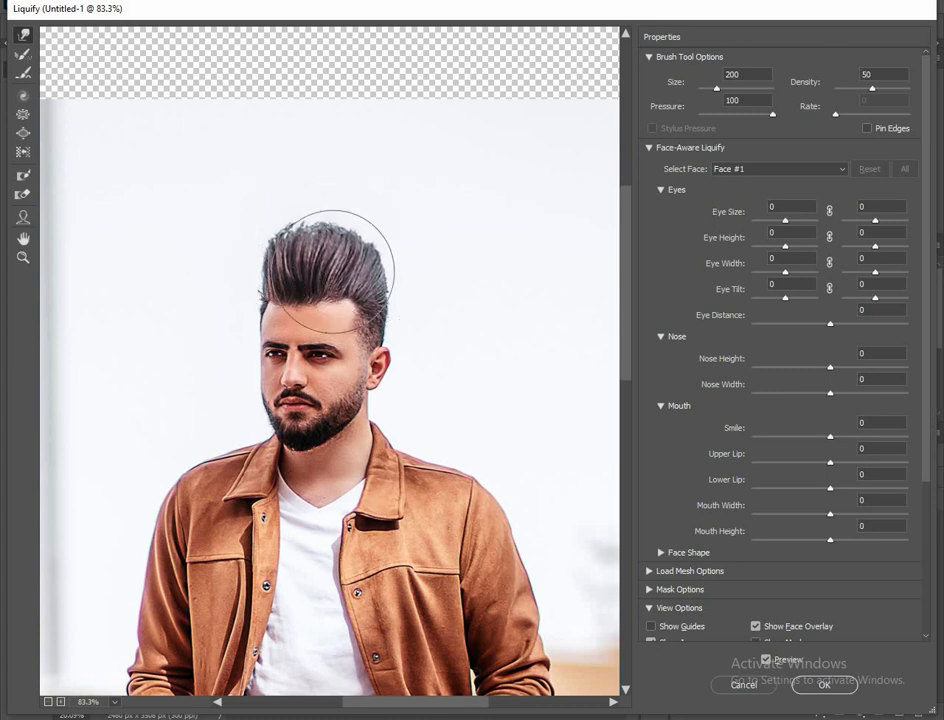
scroll(437, 325, down, 2)
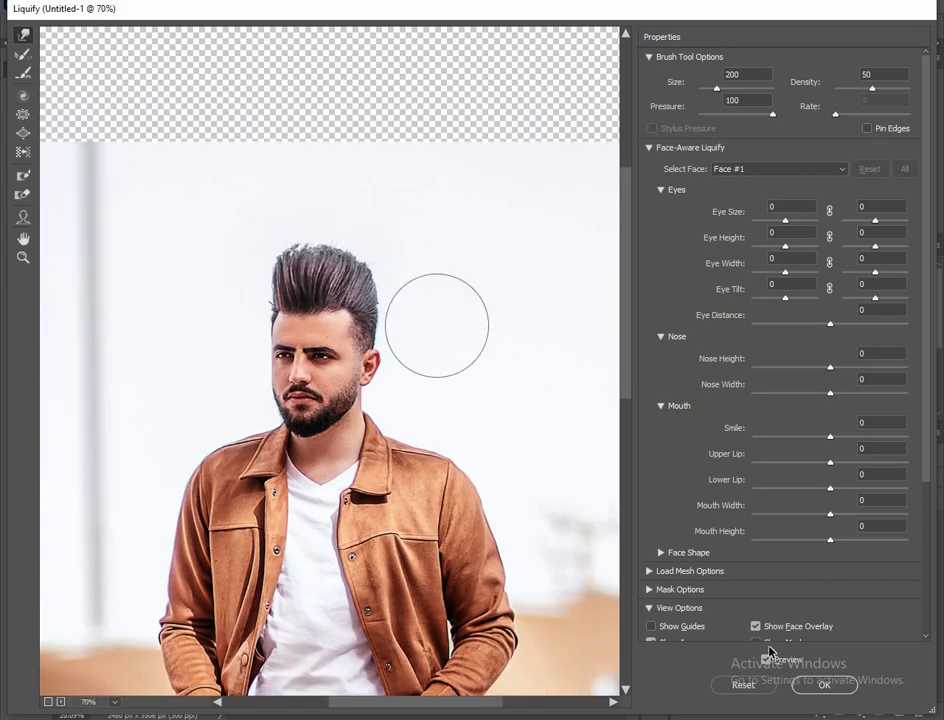
click(821, 684)
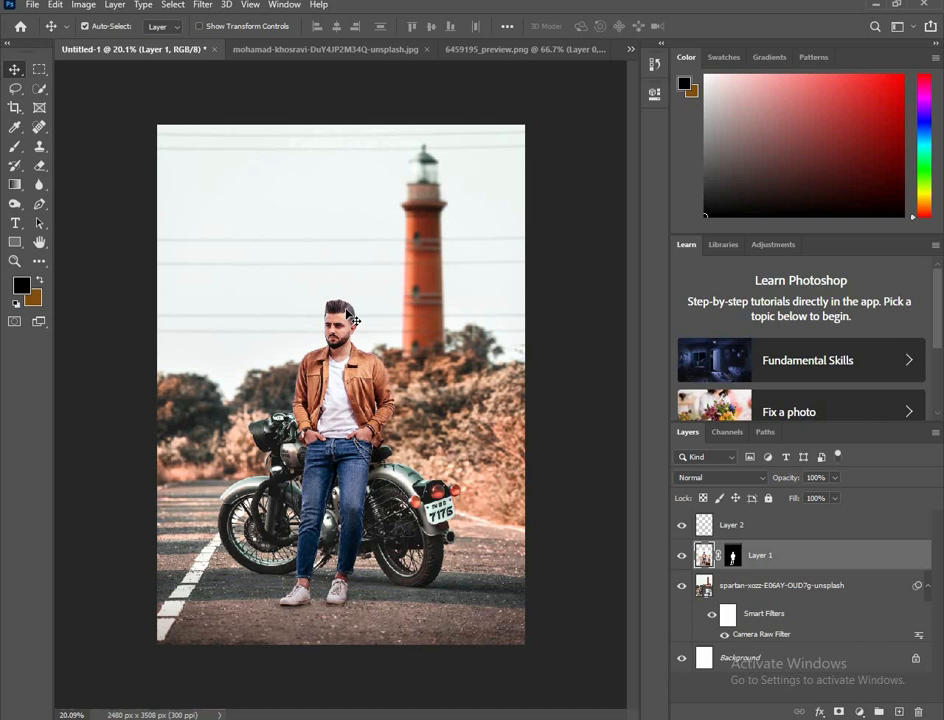
Step: Close the source document of the cut-out man without saving its changes
scroll(347, 316, down, 1)
scroll(343, 280, up, 3)
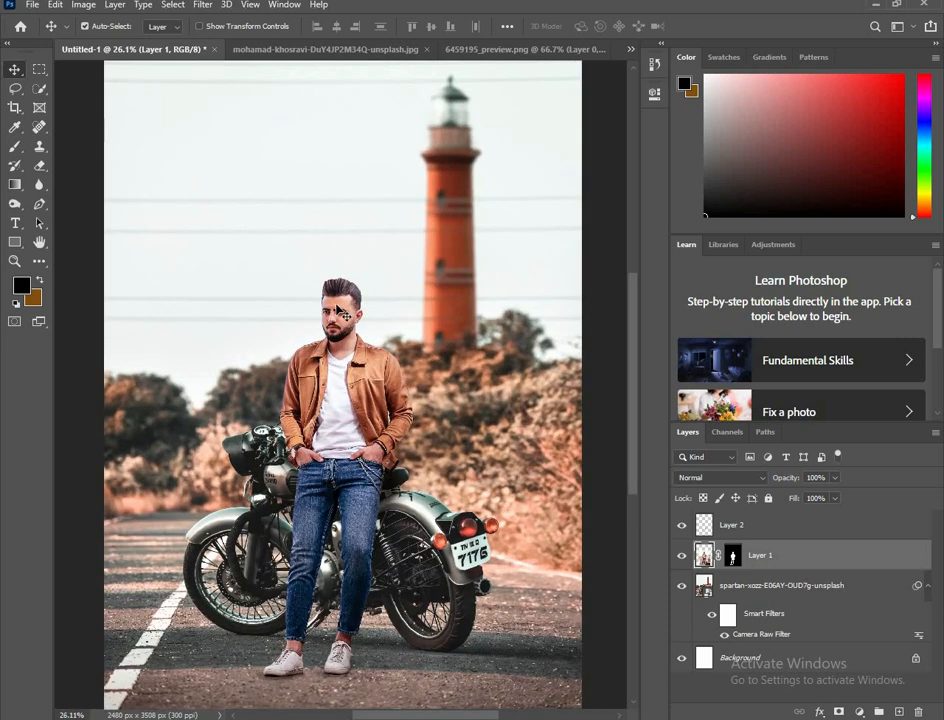
scroll(343, 258, down, 1)
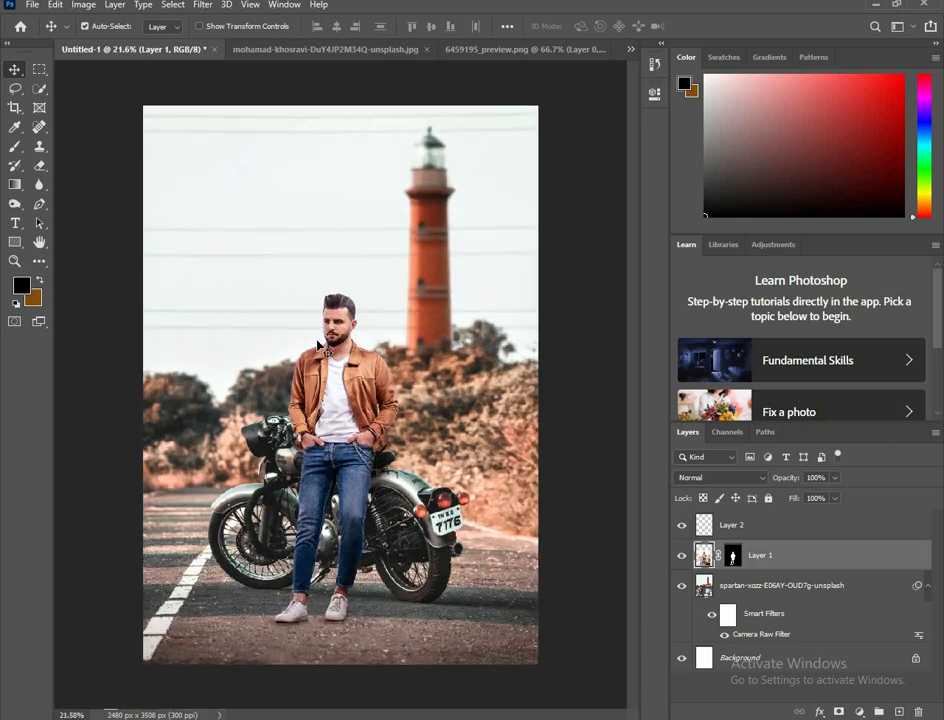
click(415, 50)
click(493, 49)
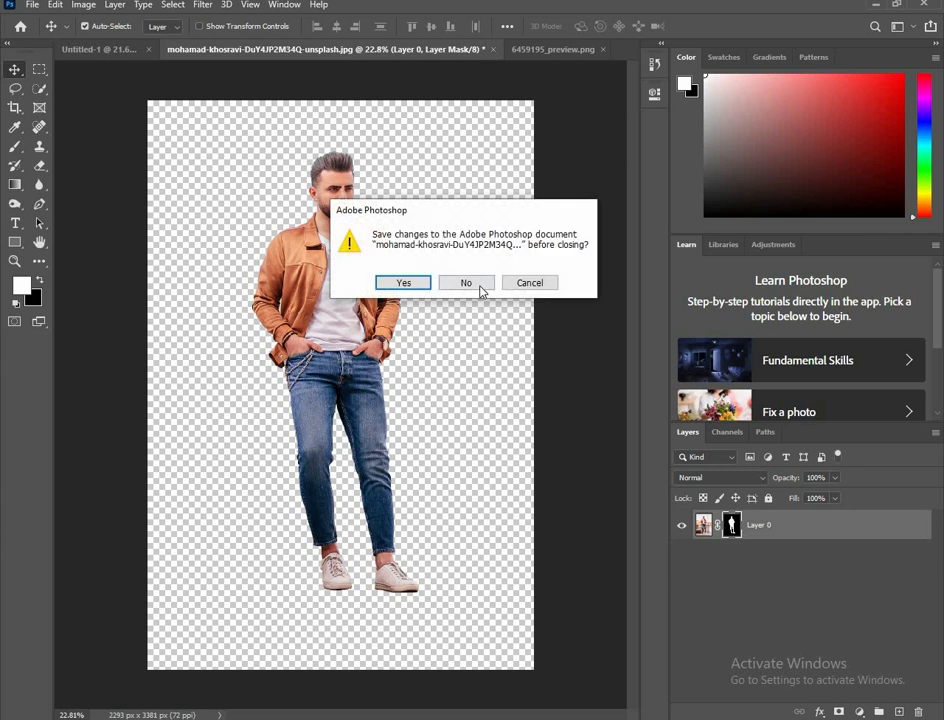
click(478, 283)
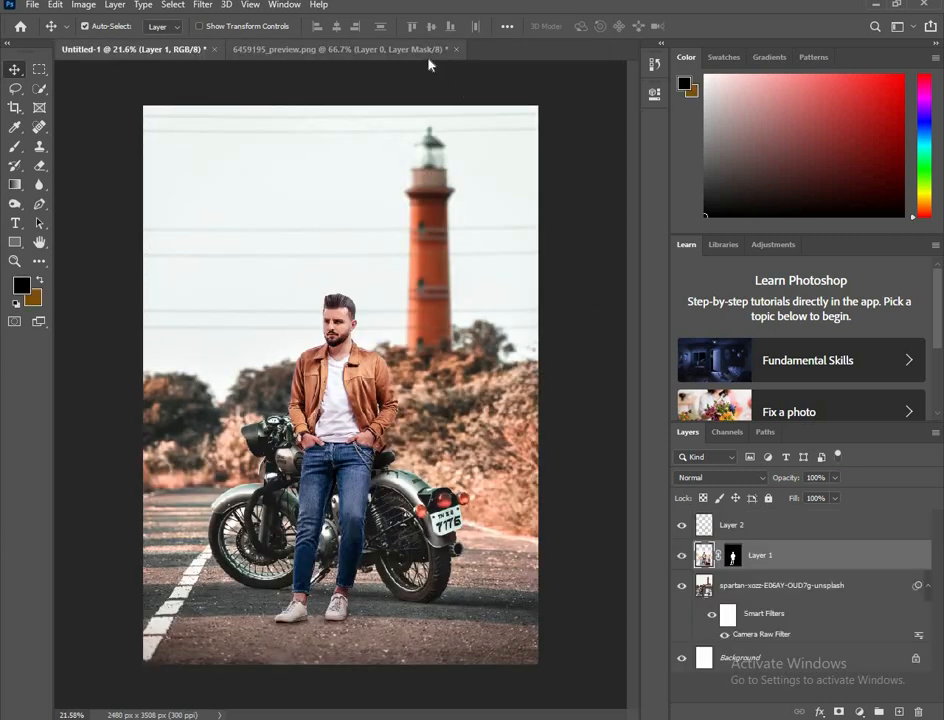
Step: Convert the background photo, the man's layer and the shadow layer together into one smart object
scroll(307, 272, down, 1)
scroll(307, 272, up, 1)
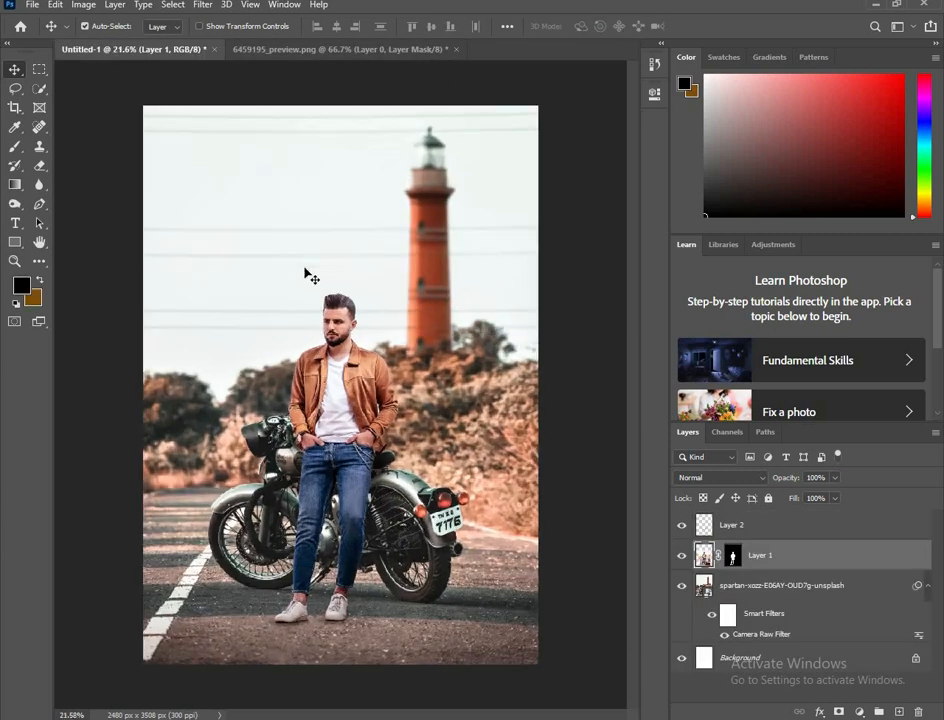
click(745, 588)
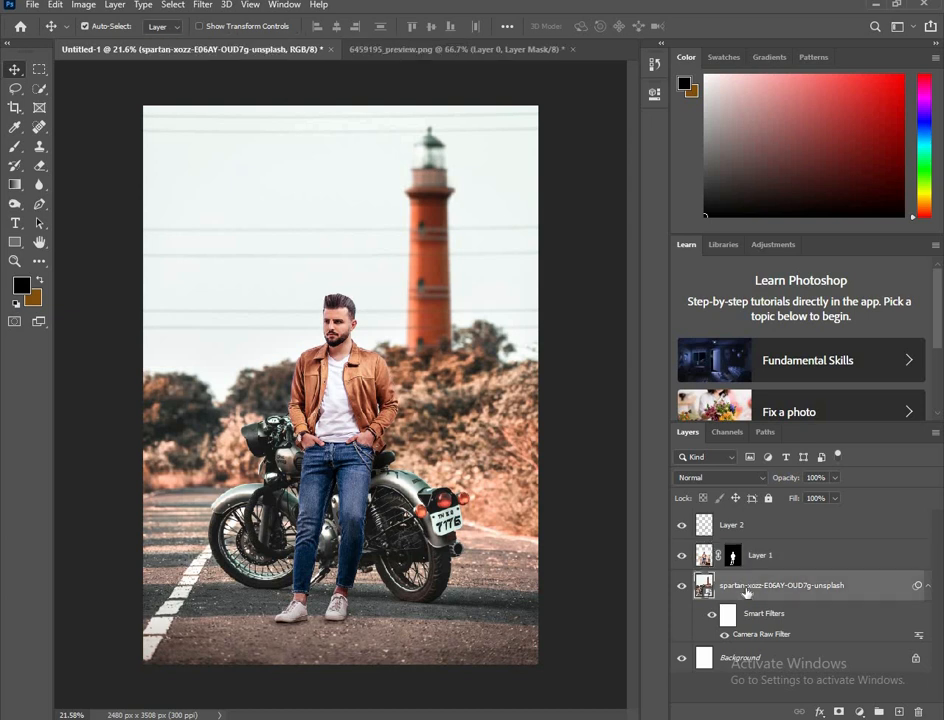
ctrl+click(768, 544)
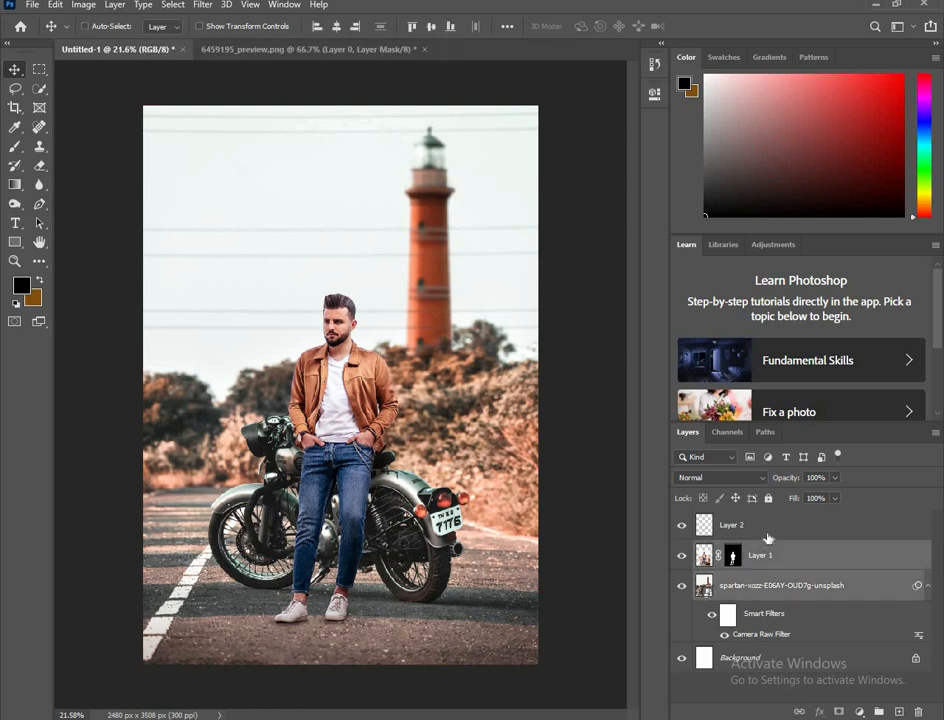
ctrl+click(767, 534)
right_click(766, 533)
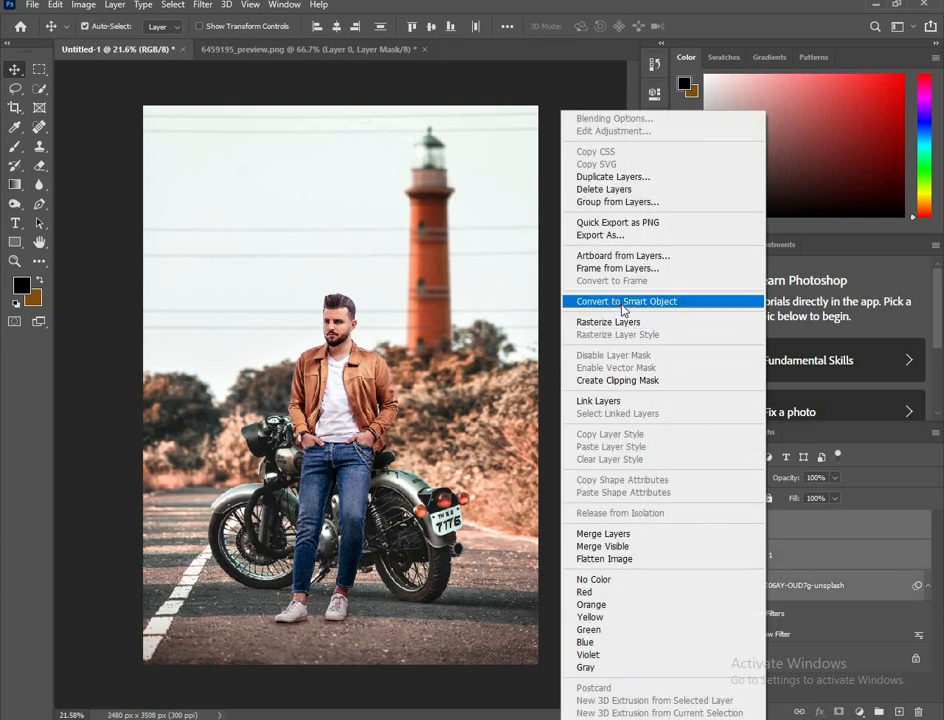
click(618, 302)
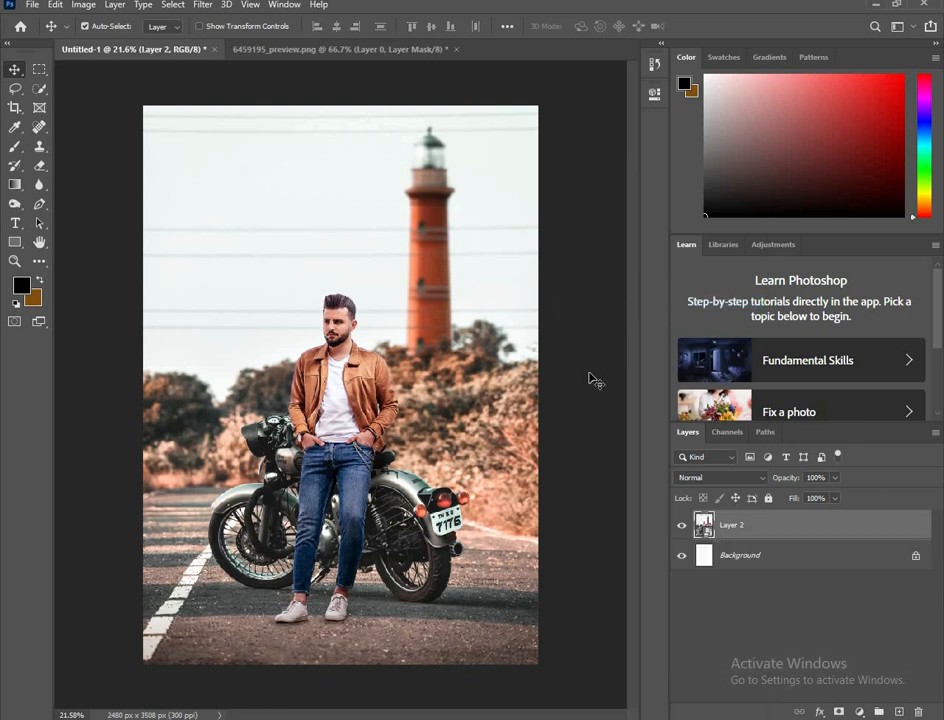
Step: Add a Color Balance adjustment layer above the smart object, shifting the midtones slightly toward blue and red
click(859, 713)
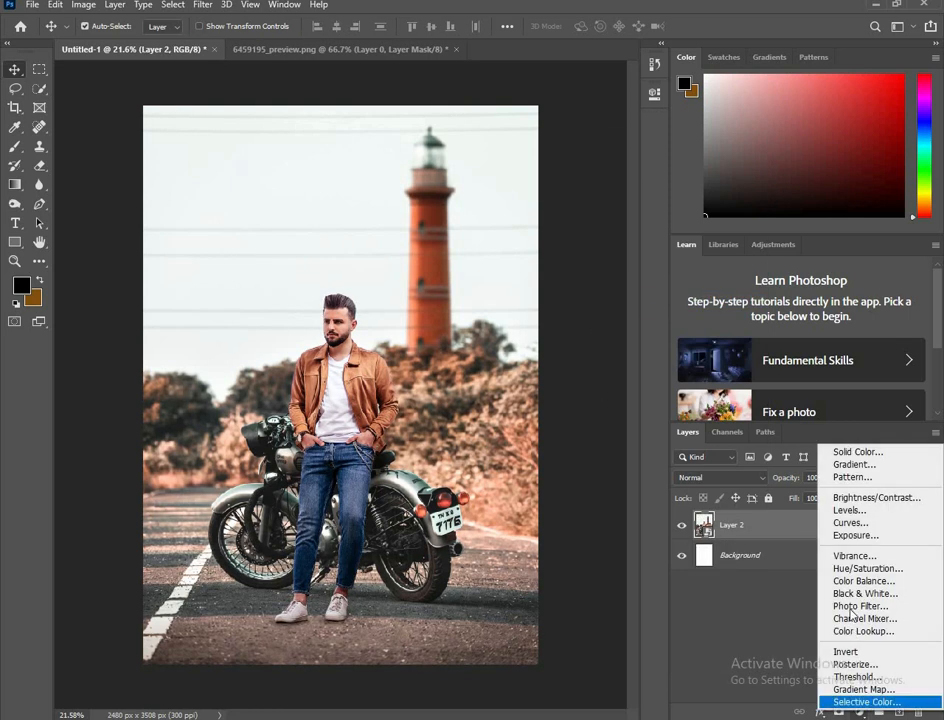
click(860, 580)
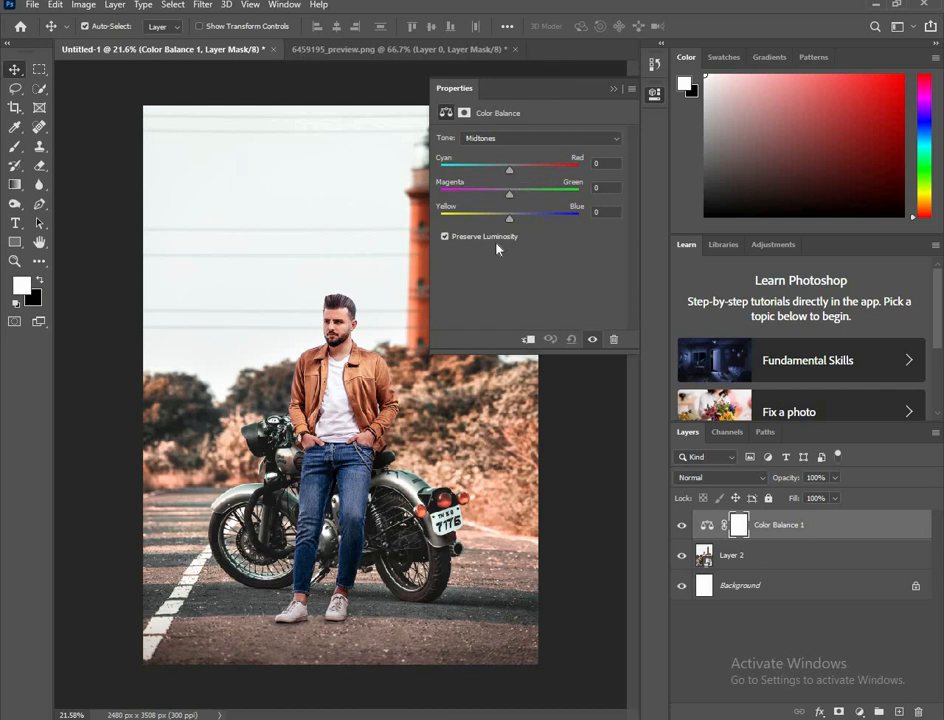
drag(509, 219, 519, 220)
drag(514, 173, 519, 172)
click(613, 89)
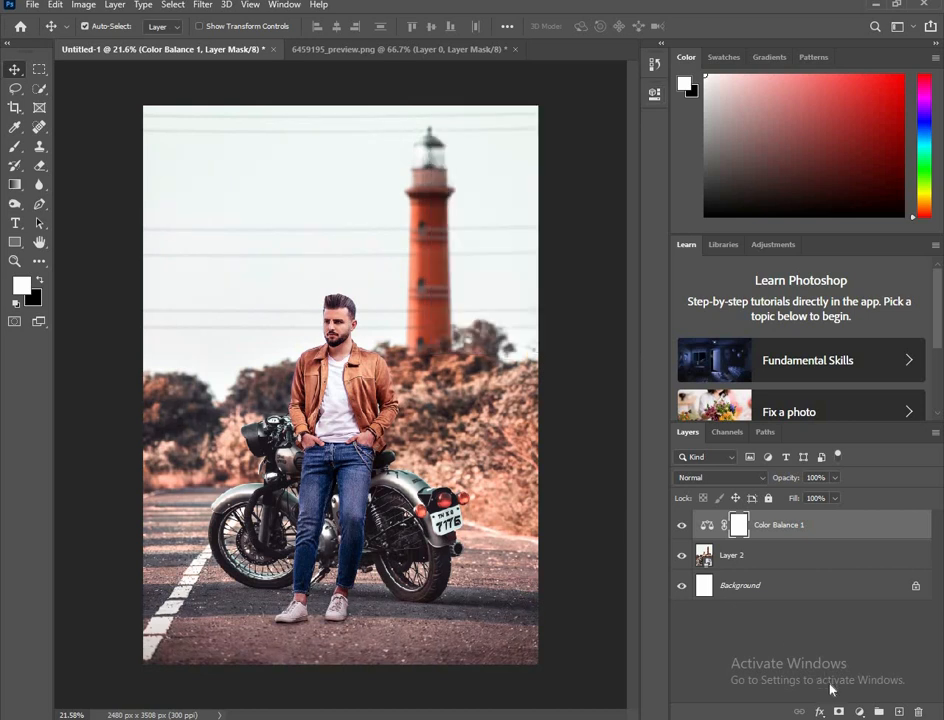
Step: Add a Hue/Saturation adjustment layer directly above the smart object and clip it to that layer
click(760, 555)
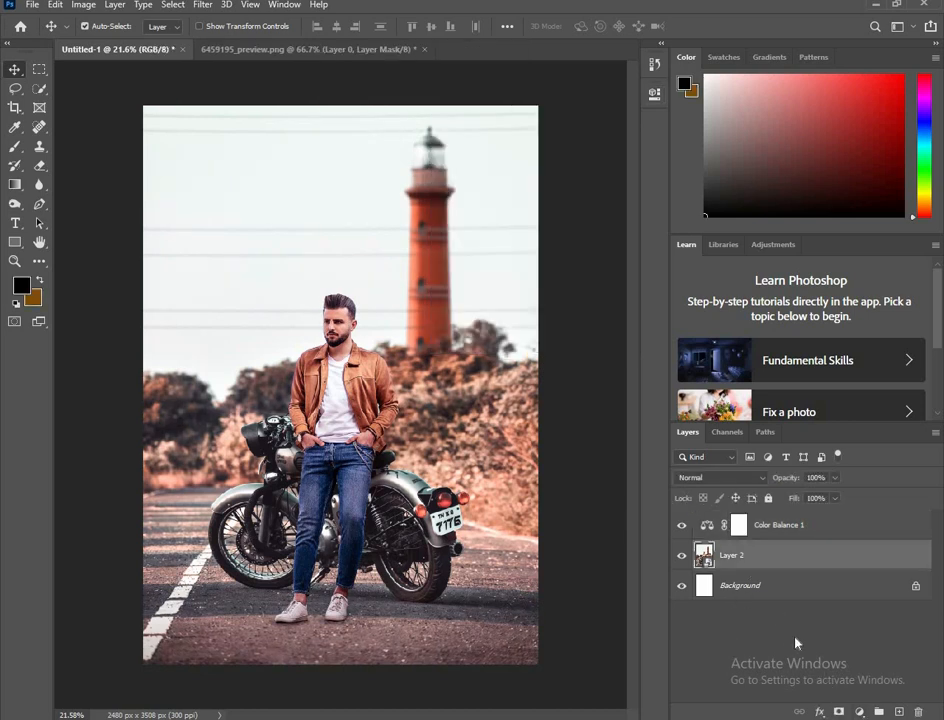
click(859, 712)
click(858, 567)
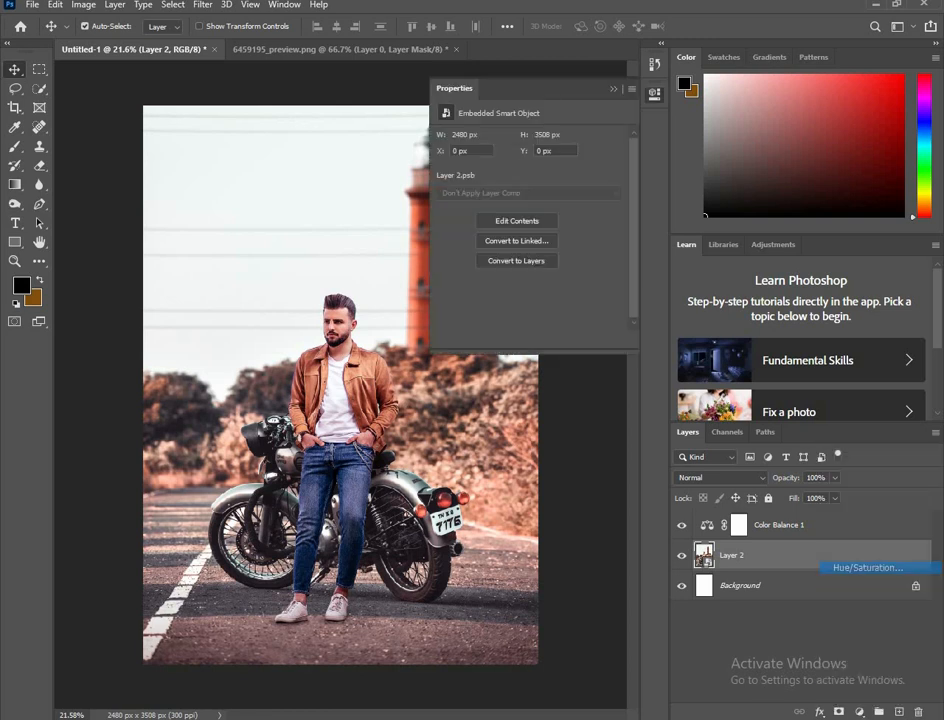
drag(597, 92, 641, 84)
click(527, 340)
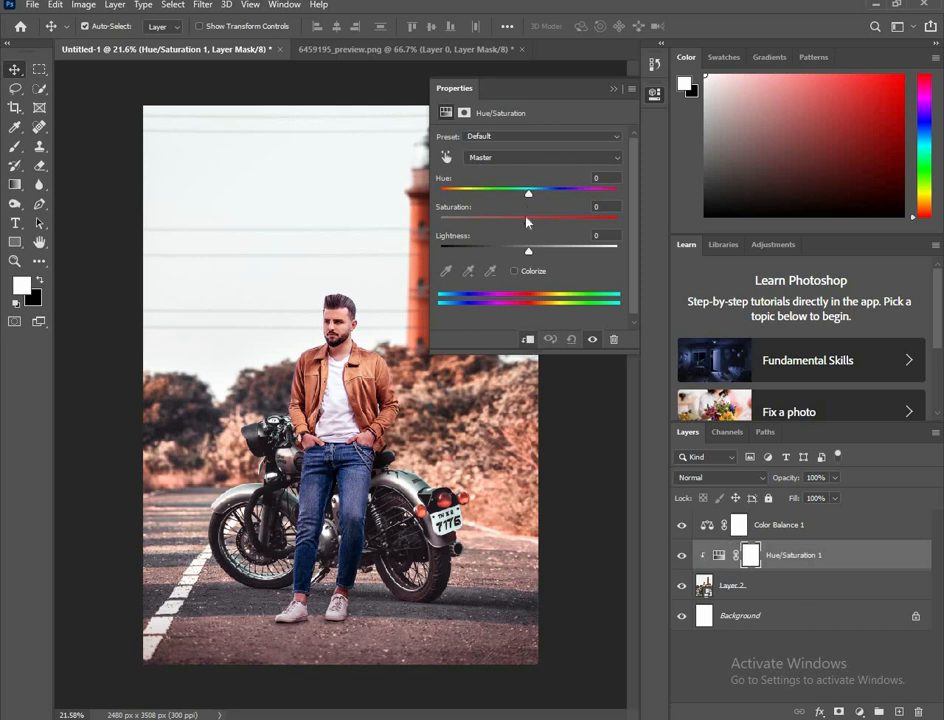
Step: Try different master hues on the Hue/Saturation adjustment, including -180, and settle on -94
drag(530, 197, 472, 206)
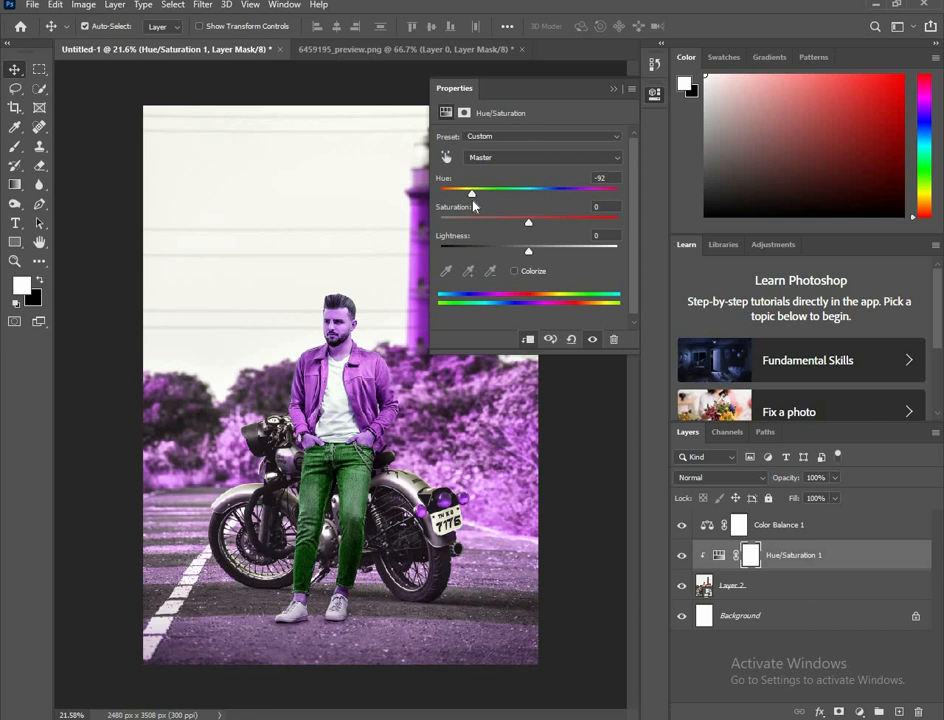
drag(472, 195, 433, 200)
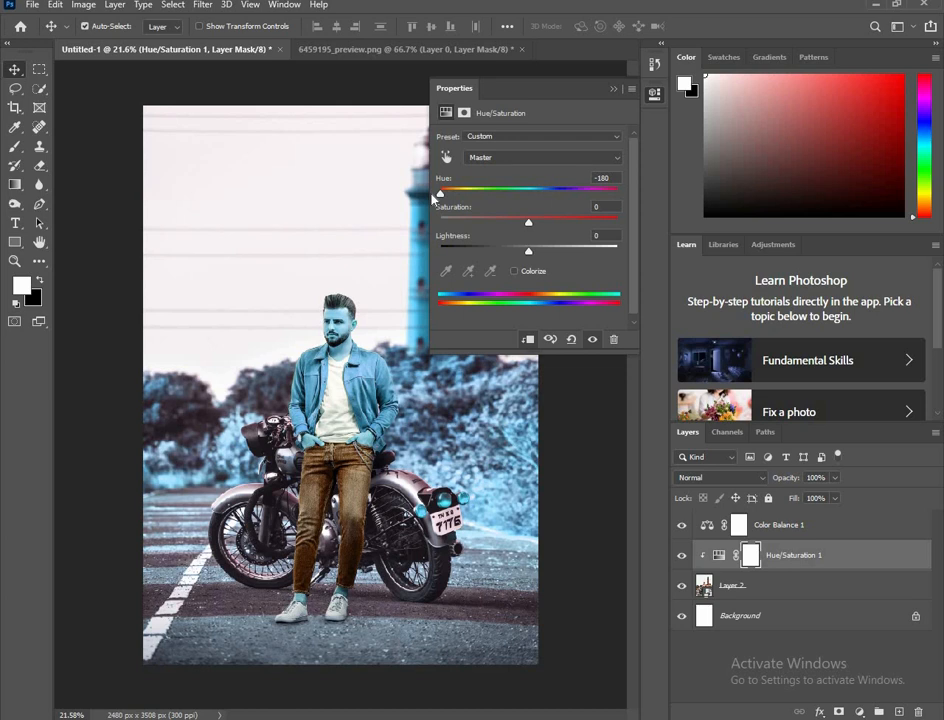
scroll(323, 302, down, 1)
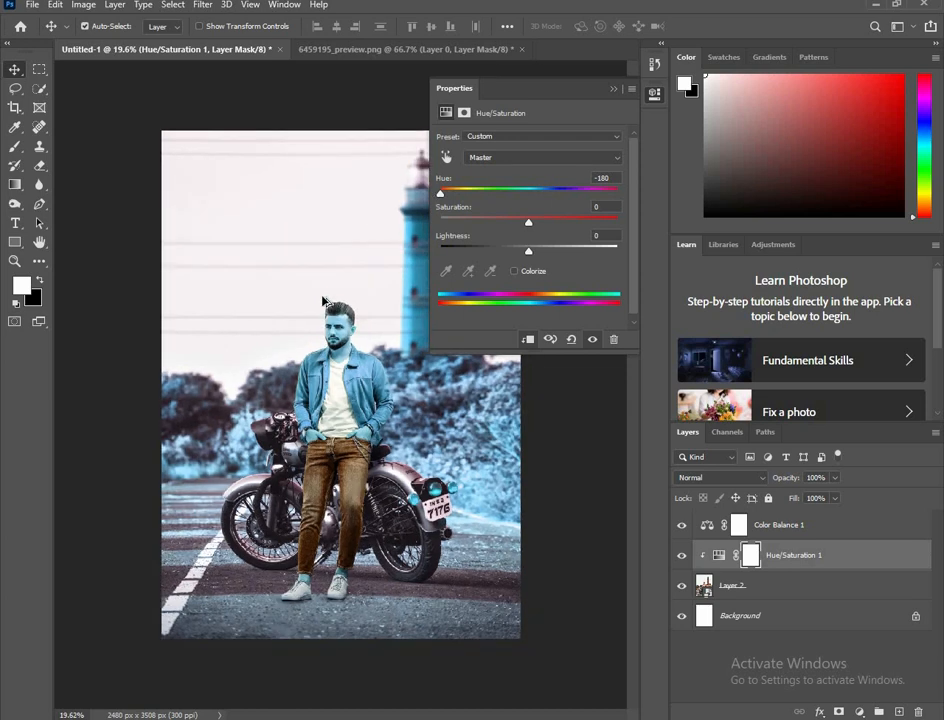
scroll(323, 302, up, 1)
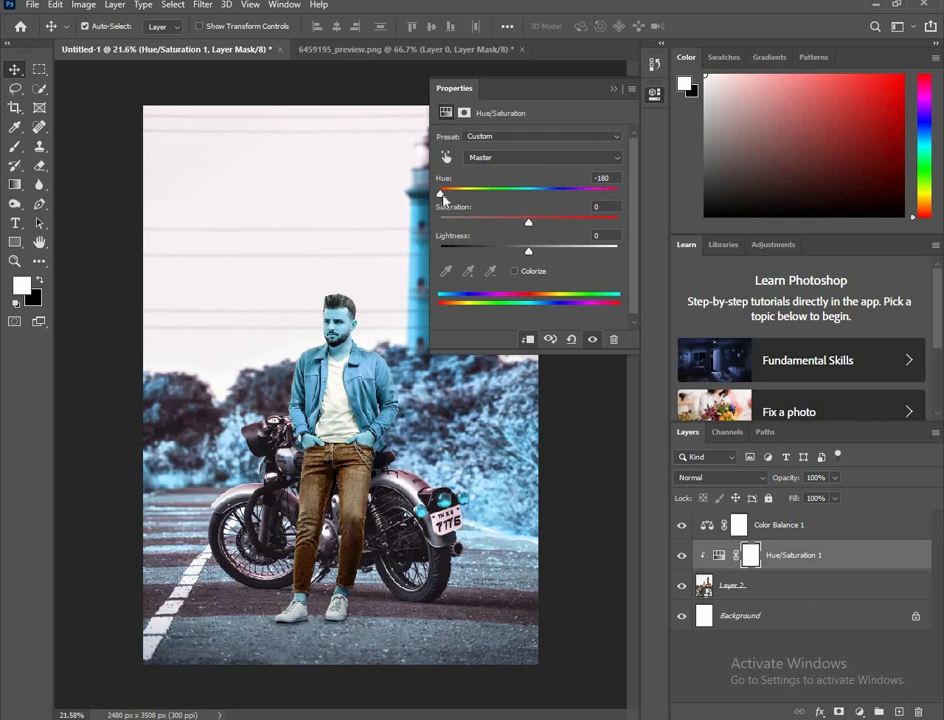
drag(443, 199, 474, 198)
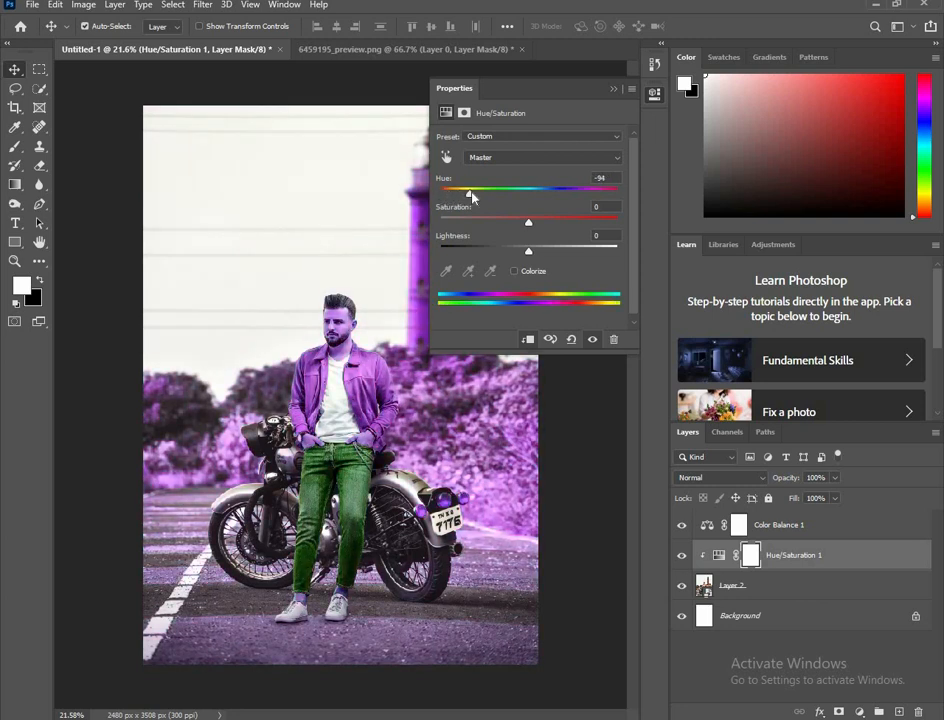
click(614, 91)
Step: Invert the Hue/Saturation layer's mask to black and set the white brush to 100% opacity
scroll(341, 277, down, 1)
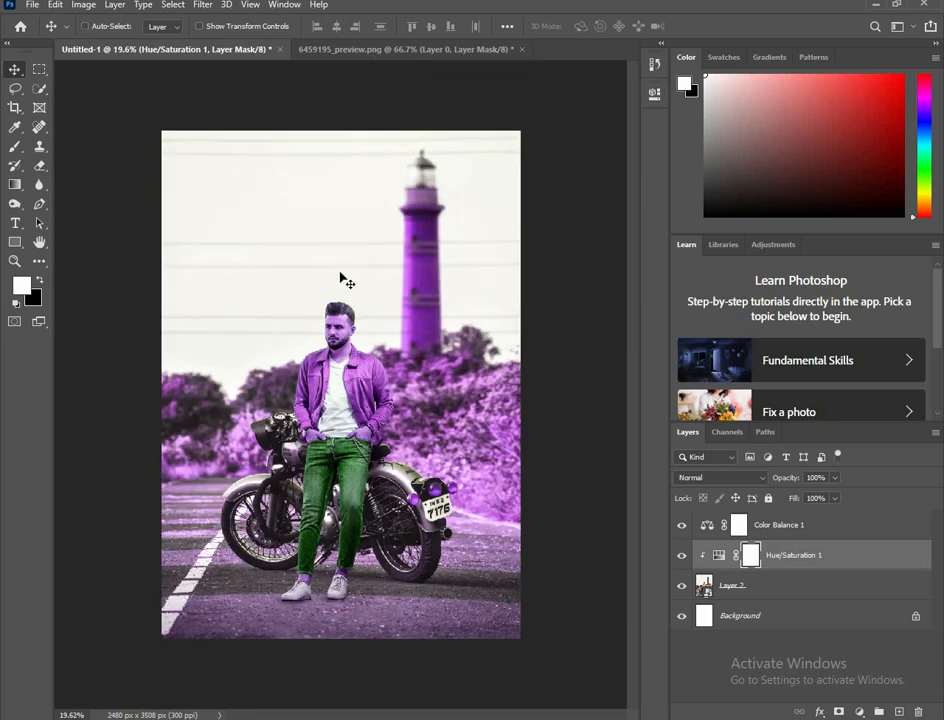
key(ctrl+i)
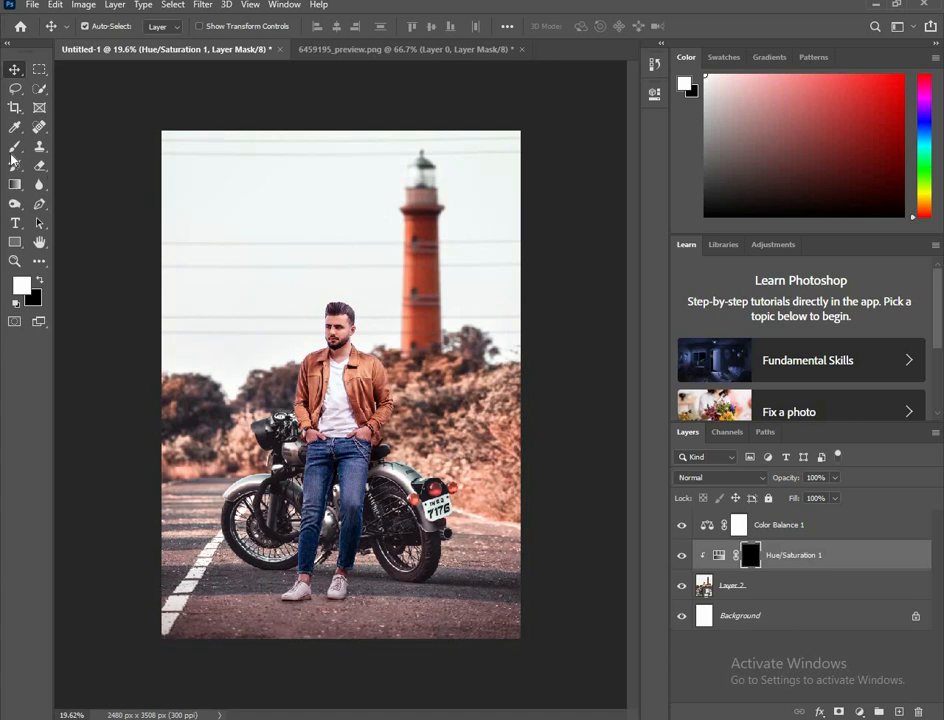
key(b)
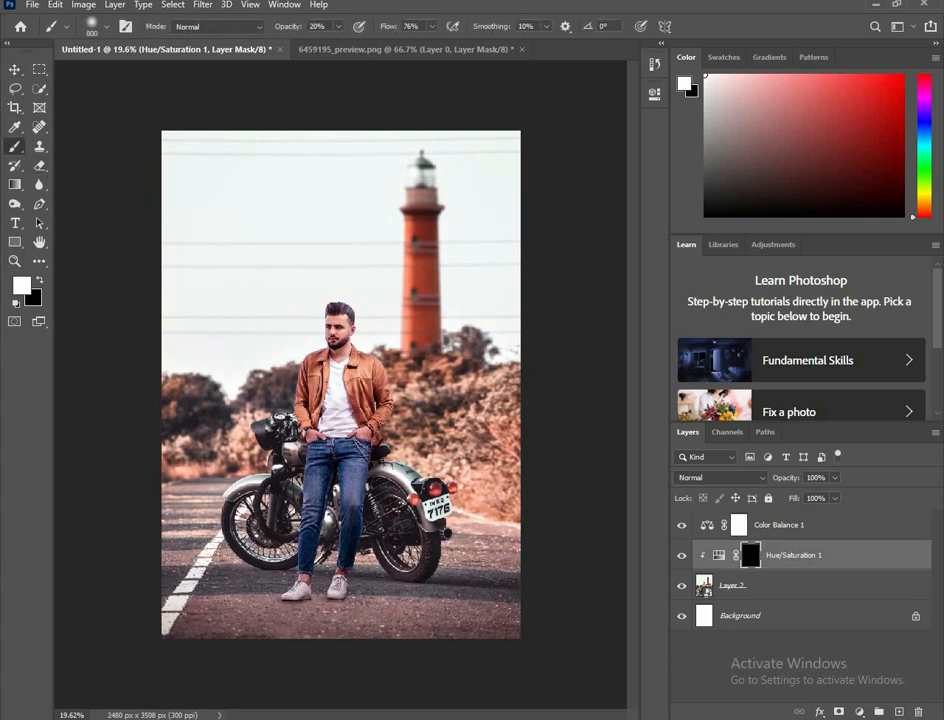
scroll(318, 27, up, 1)
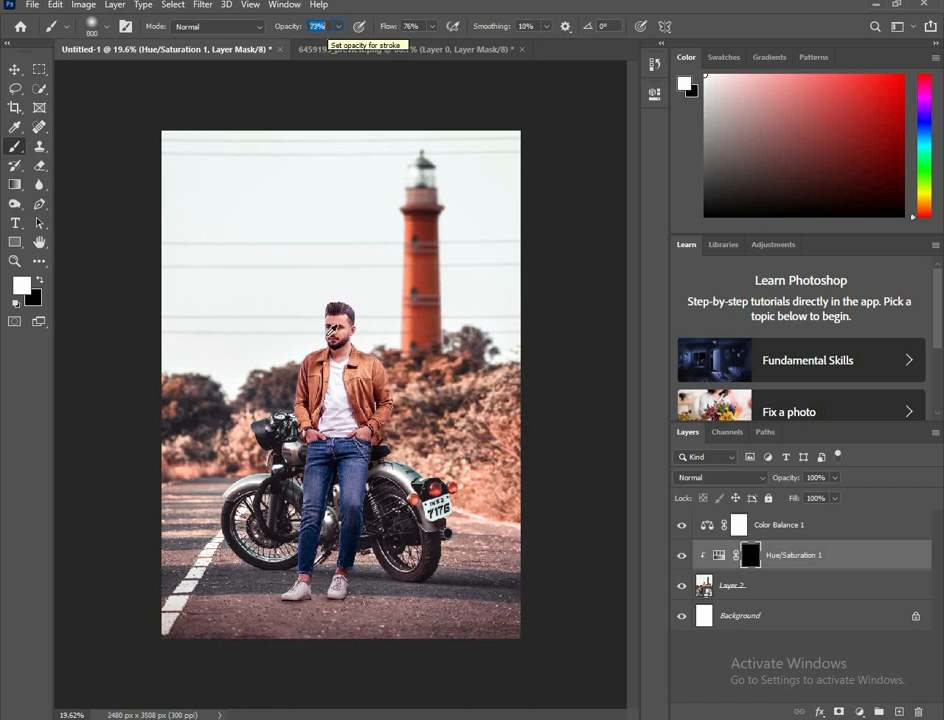
click(350, 377)
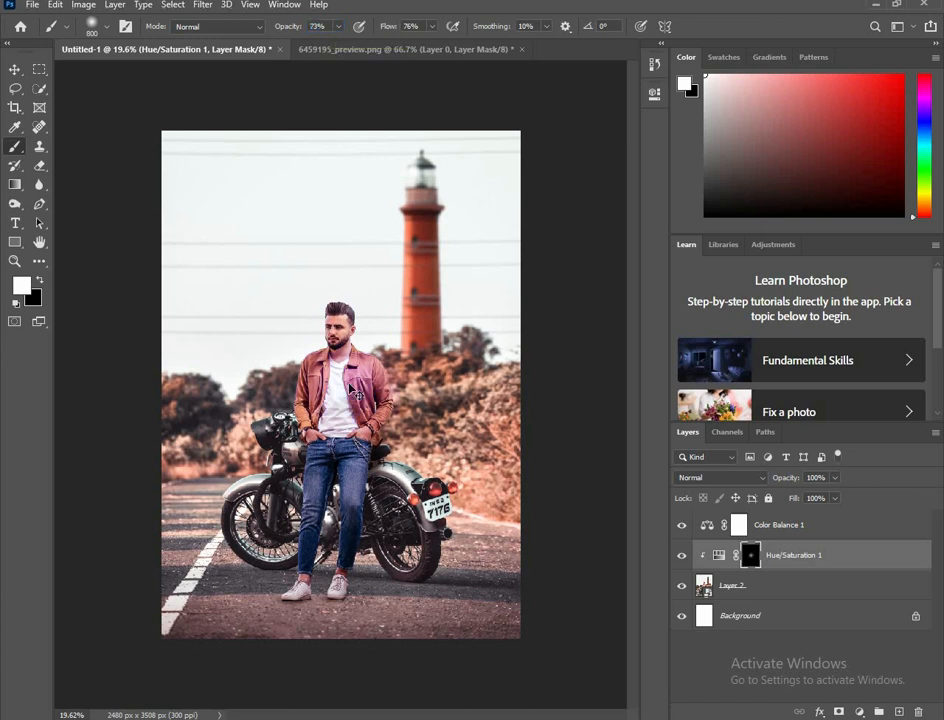
key(ctrl+z)
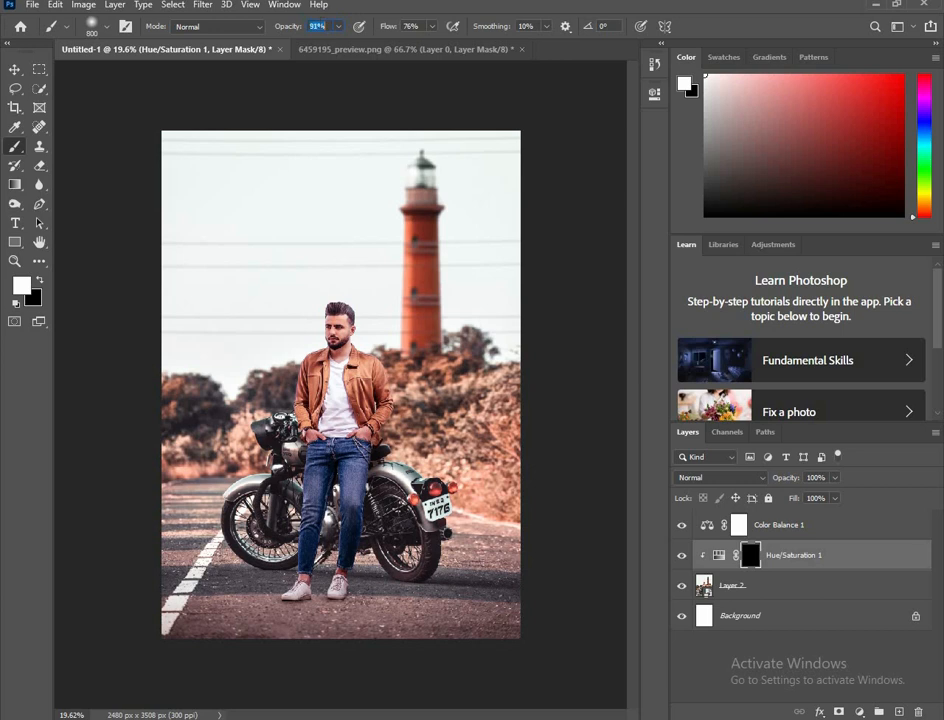
text(10)
key(Return)
click(338, 445)
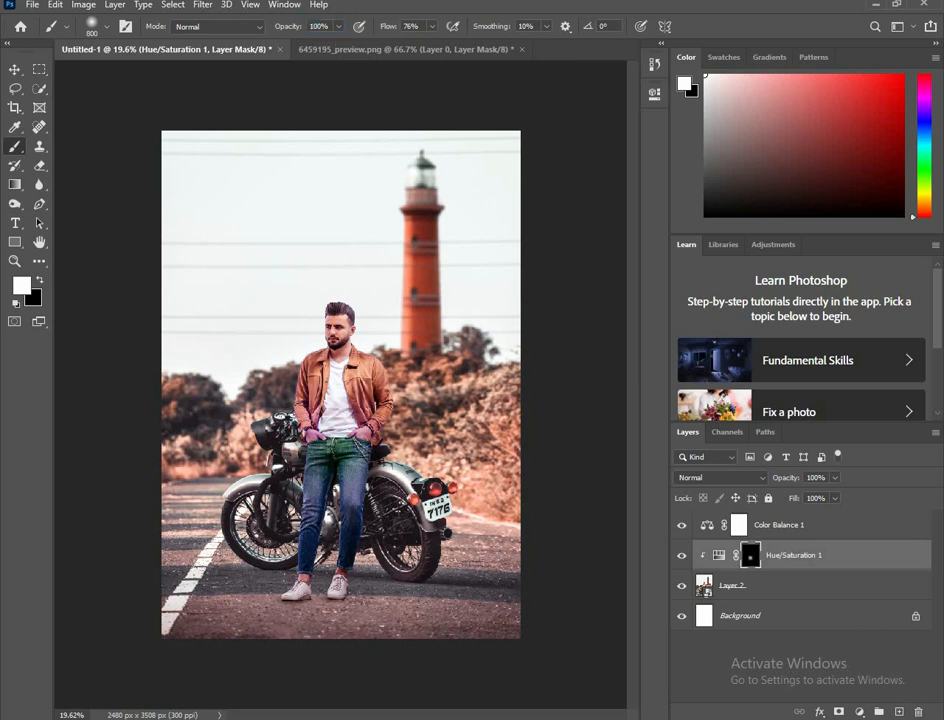
key(ctrl+z)
Step: Paint white on the mask over the jacket's image-right sleeve and lower front with a smaller brush
scroll(338, 446, up, 3)
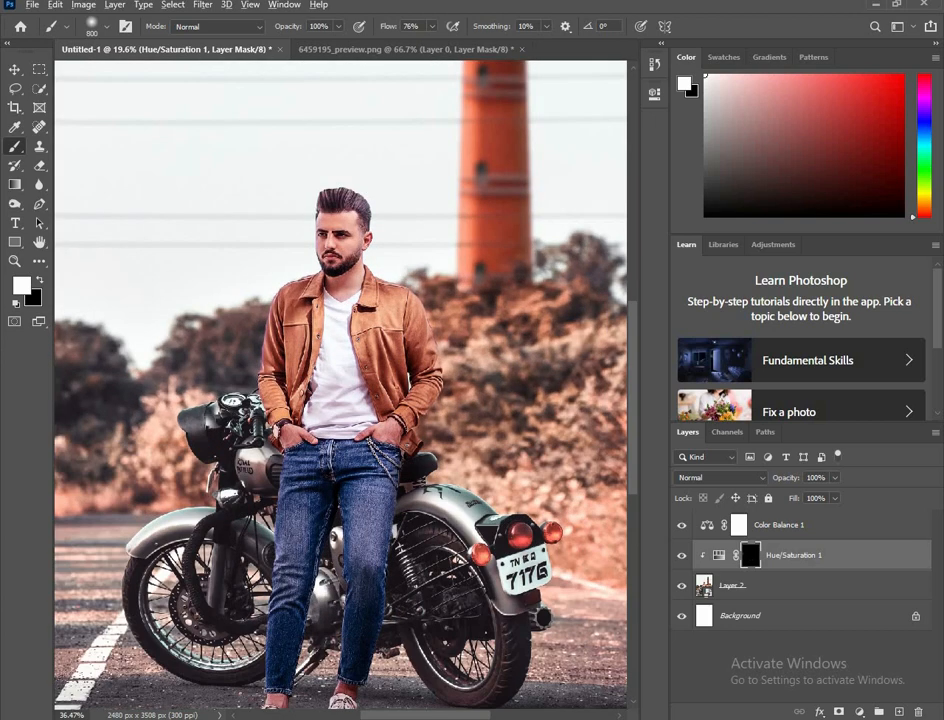
scroll(363, 330, up, 3)
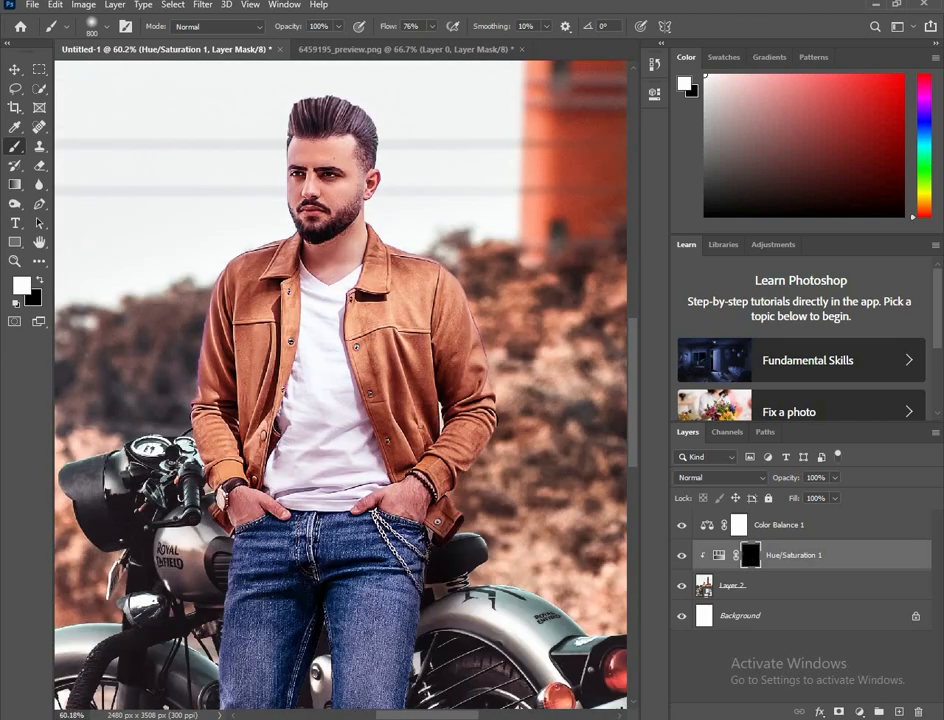
key(bracketleft)
key(bracketleft)
key(bracketleft)
key(bracketleft)
key(bracketleft)
key(bracketleft)
key(bracketleft)
key(bracketleft)
key(bracketleft)
key(bracketleft)
key(bracketleft)
key(bracketleft)
mouse_move(426, 460)
mouse_down()
mouse_move(448, 496)
mouse_move(423, 455)
mouse_move(450, 513)
mouse_move(438, 523)
mouse_move(443, 503)
mouse_move(438, 527)
mouse_move(451, 520)
mouse_move(429, 556)
mouse_move(473, 416)
mouse_move(464, 446)
mouse_move(473, 421)
mouse_move(479, 430)
mouse_move(467, 455)
mouse_move(439, 270)
mouse_move(467, 345)
mouse_move(435, 320)
mouse_move(402, 390)
mouse_move(432, 415)
mouse_move(408, 430)
mouse_move(438, 437)
mouse_move(393, 475)
mouse_up()
key(bracketleft)
key(bracketleft)
key(bracketleft)
key(bracketleft)
key(bracketleft)
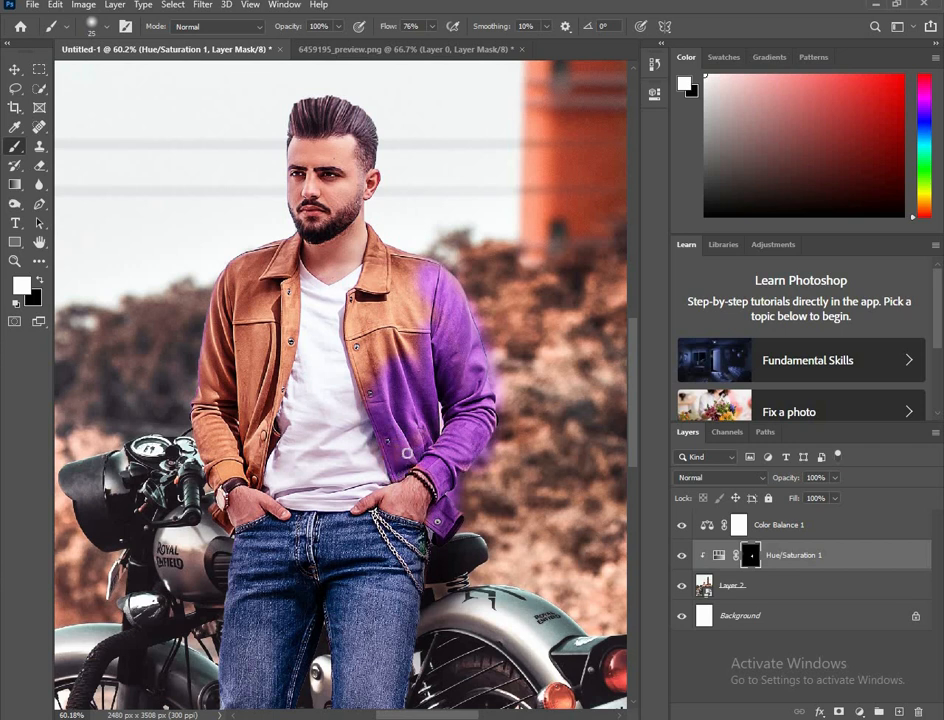
Step: Paint the mask white over the image-right chest panel and collar of the jacket, adjusting the brush size to fit
key(bracketright)
key(bracketright)
key(bracketright)
key(bracketright)
key(bracketright)
key(bracketright)
mouse_move(383, 322)
mouse_down()
mouse_move(366, 302)
mouse_move(398, 340)
mouse_up()
key(bracketright)
key(bracketleft)
key(bracketleft)
key(bracketleft)
key(bracketleft)
key(bracketleft)
key(bracketleft)
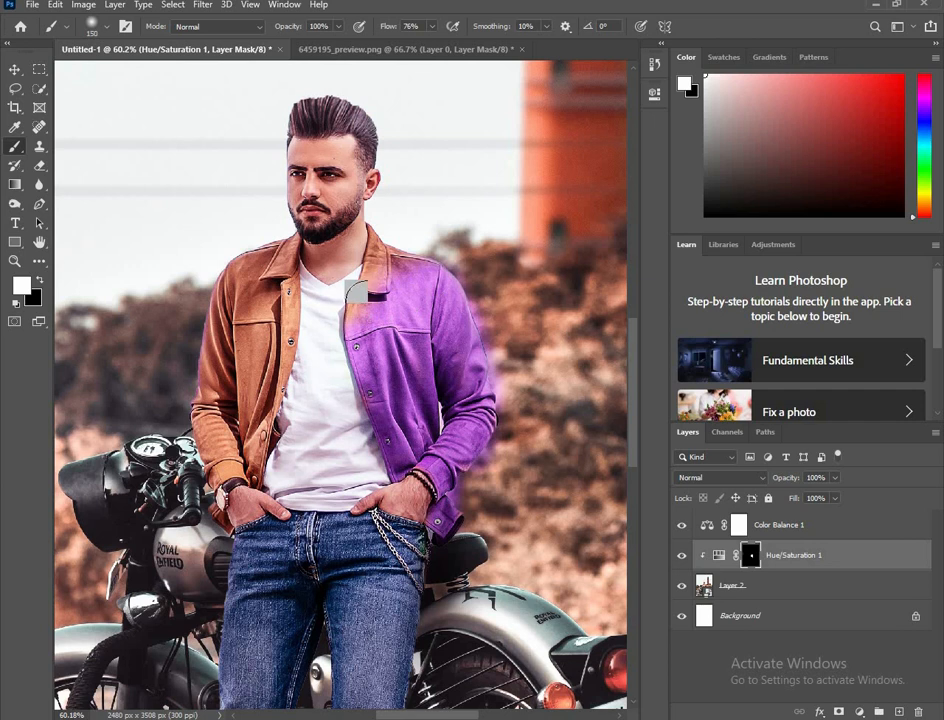
drag(385, 248, 374, 290)
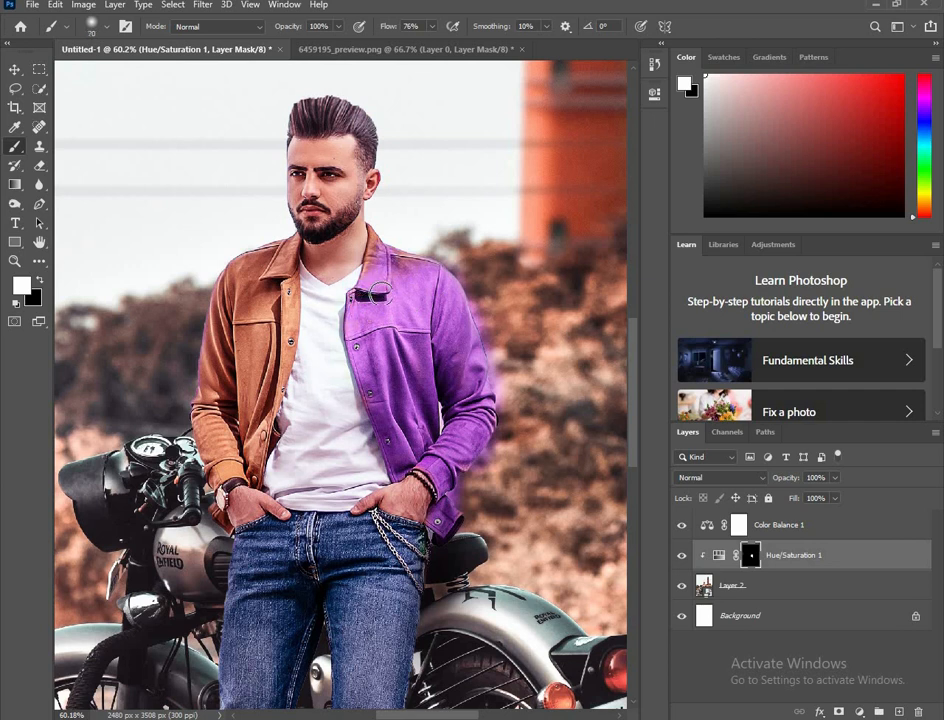
key(bracketleft)
key(bracketleft)
key(bracketleft)
Step: Paint the mask white along the jacket's image-left front edge up to the collar, refining with a 40 px brush
key(bracketright)
key(bracketright)
key(bracketright)
key(bracketright)
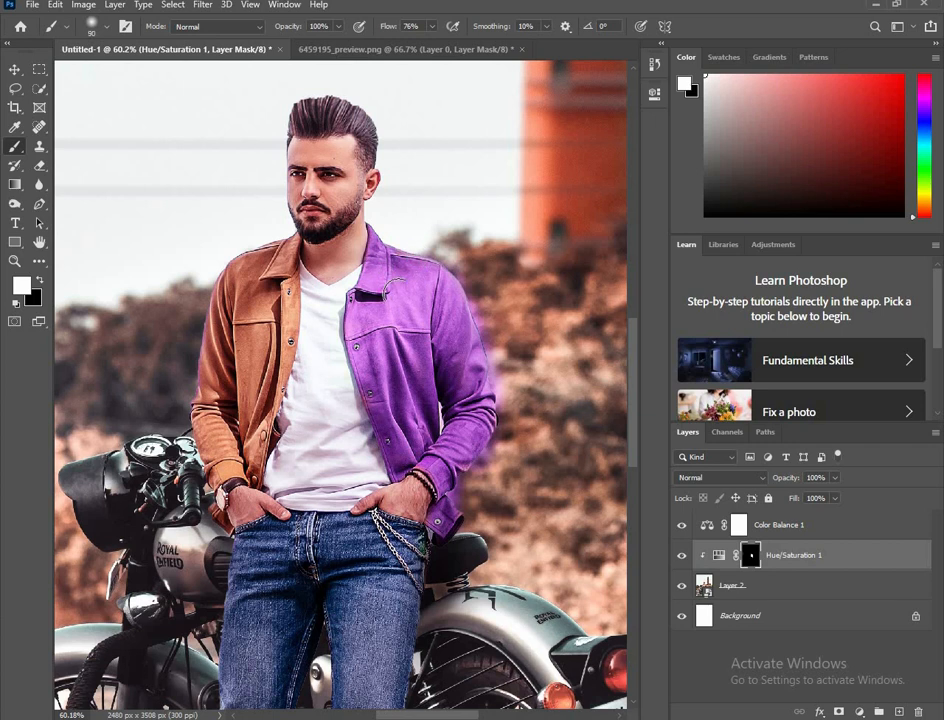
drag(318, 438, 406, 408)
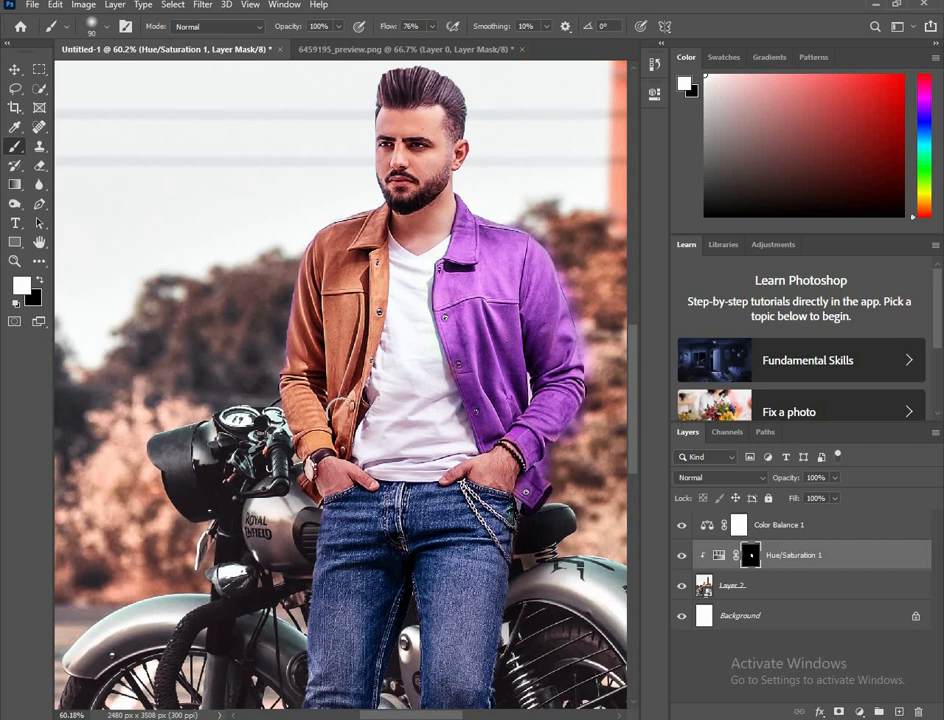
mouse_move(341, 411)
mouse_down()
mouse_move(359, 268)
mouse_move(359, 365)
mouse_move(364, 300)
mouse_move(372, 305)
mouse_move(365, 235)
mouse_up()
key(bracketleft)
key(bracketleft)
key(bracketleft)
key(bracketleft)
key(bracketleft)
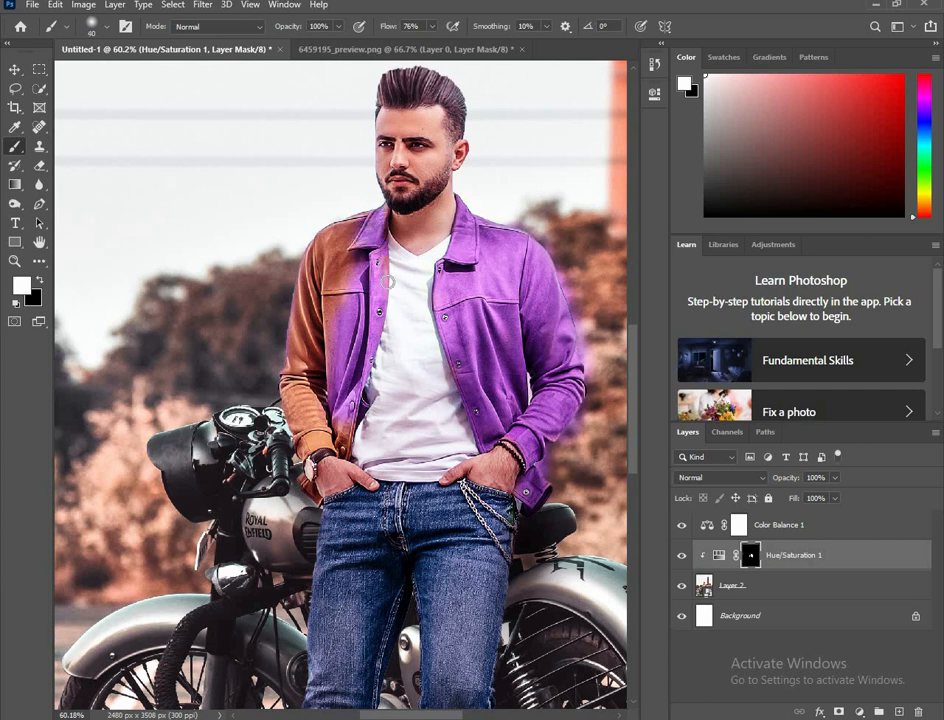
Step: Enlarge the brush and paint the mask white over the jacket's image-left shoulder and upper sleeve
key(bracketright)
key(bracketright)
key(bracketright)
key(bracketright)
key(bracketright)
mouse_move(360, 215)
mouse_down()
mouse_move(355, 272)
mouse_move(335, 298)
mouse_move(324, 245)
mouse_move(309, 258)
mouse_move(292, 348)
mouse_move(300, 283)
mouse_move(280, 322)
mouse_move(301, 295)
mouse_move(301, 345)
mouse_move(319, 398)
mouse_up()
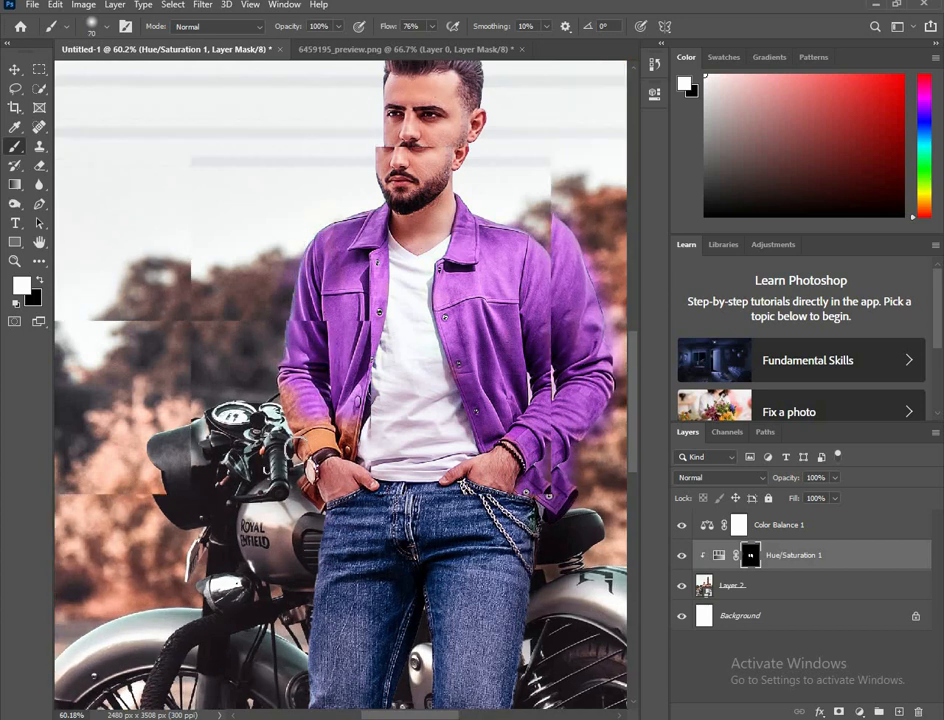
Step: Paint the mask white over the jacket's lower front edge beside the image-left cuff with a small brush
scroll(304, 448, up, 6)
key(bracketleft)
key(bracketleft)
key(bracketleft)
key(bracketleft)
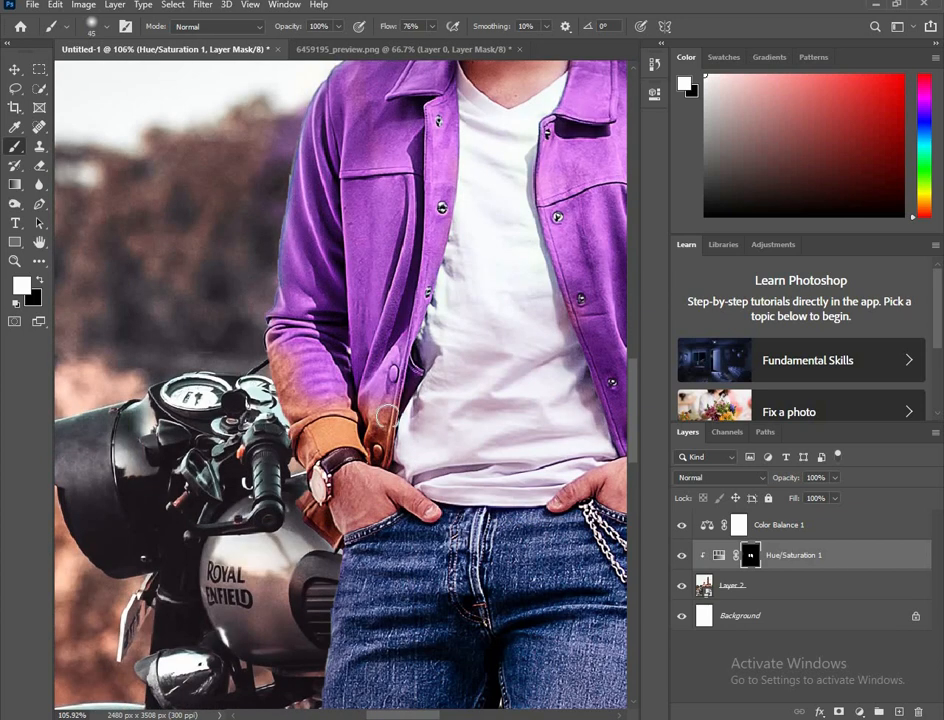
mouse_move(389, 431)
mouse_down()
mouse_move(388, 453)
mouse_move(360, 400)
mouse_move(383, 456)
mouse_up()
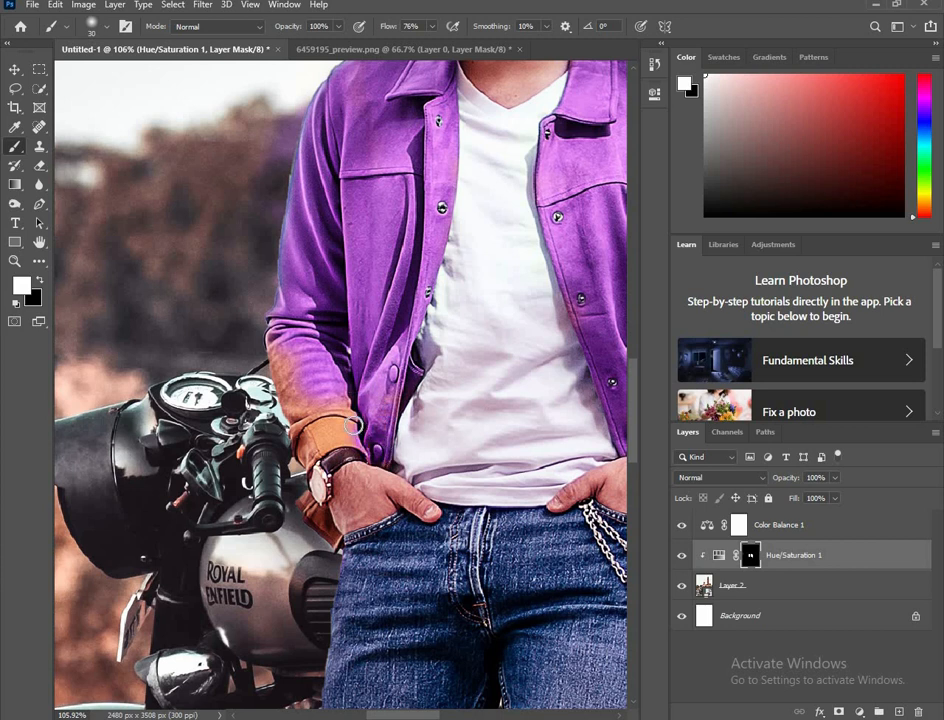
Step: Paint the mask white over the jacket's image-left lower sleeve and cuff above the watch, narrowing the brush to 35 px
key(bracketright)
key(bracketright)
click(357, 433)
drag(296, 363, 279, 345)
key(bracketleft)
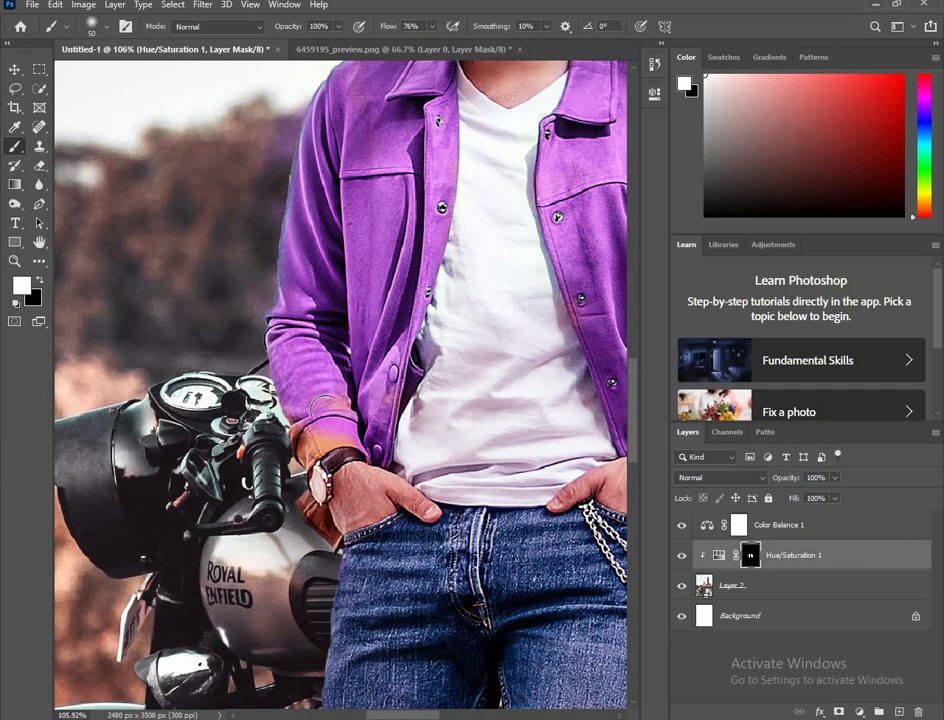
mouse_move(321, 400)
mouse_down()
mouse_move(324, 428)
mouse_move(349, 405)
mouse_up()
key(bracketleft)
drag(308, 451, 318, 410)
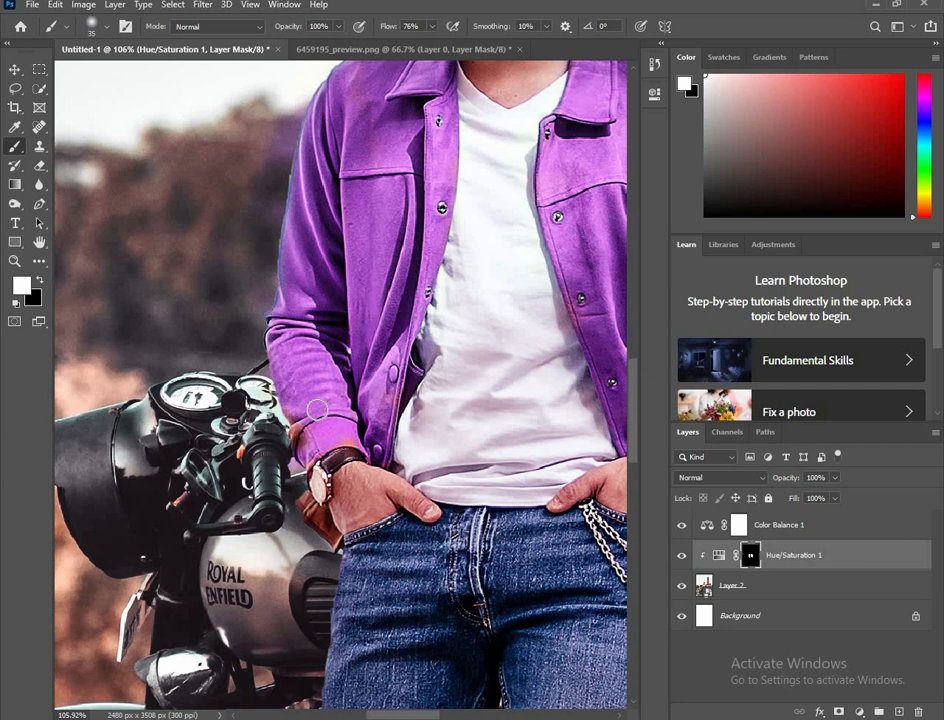
Step: Paint the mask white over the jacket hem below the watch, then reduce the brush to 20 px
key(bracketleft)
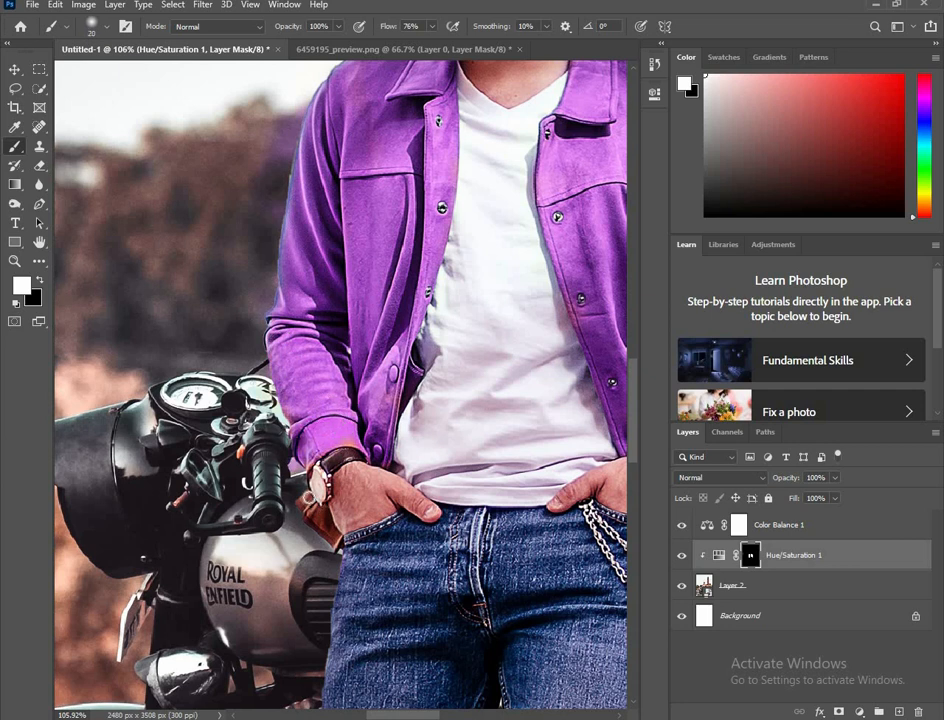
key(bracketright)
mouse_move(309, 502)
mouse_down()
mouse_move(332, 541)
mouse_move(316, 530)
mouse_move(333, 543)
mouse_up()
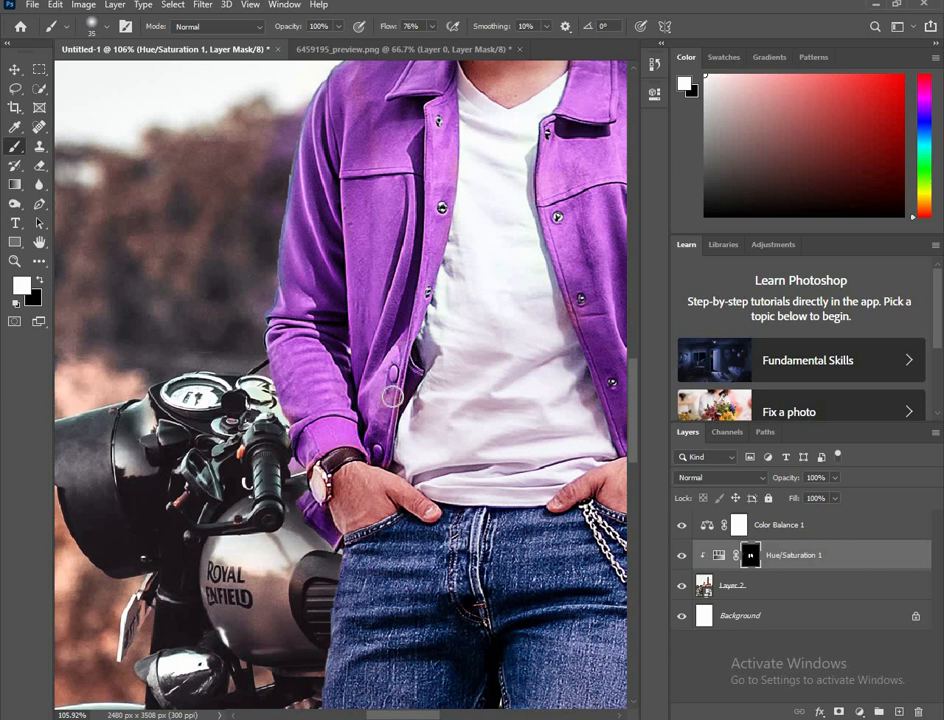
key(bracketright)
key(bracketleft)
key(bracketleft)
key(bracketleft)
Step: Enlarge the brush to 300 px and paint the mask white over the bushes to the right of the motorcycle
scroll(315, 374, down, 6)
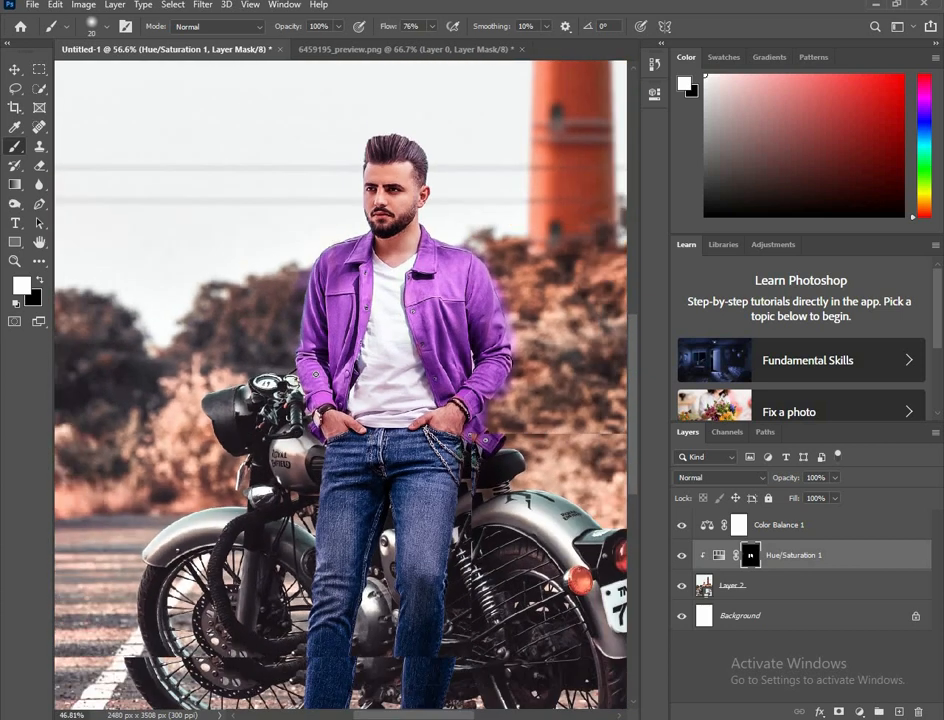
scroll(288, 423, down, 6)
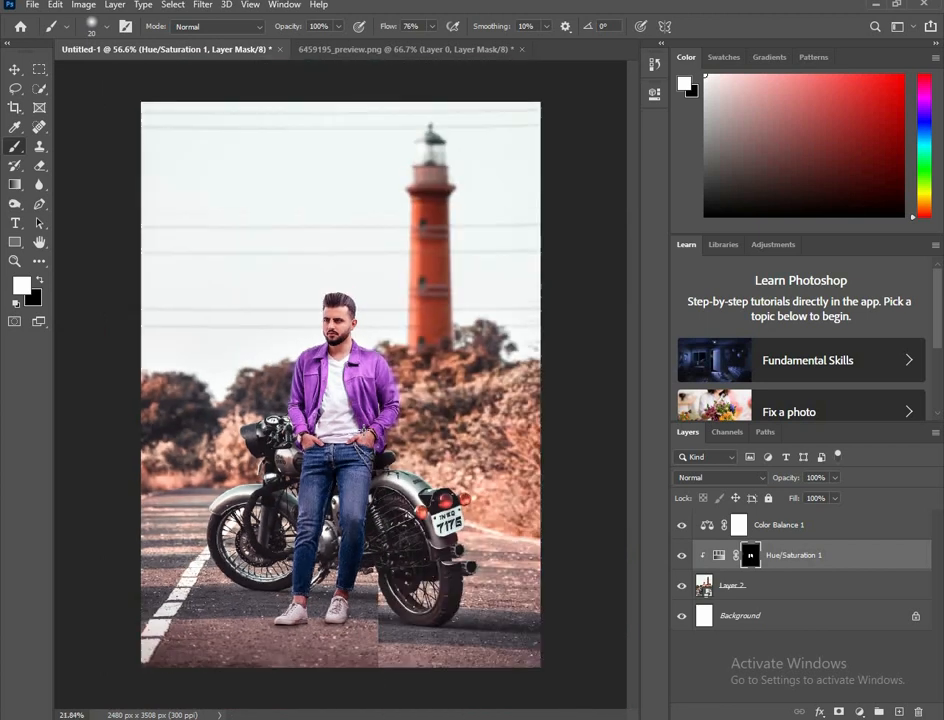
scroll(340, 384, down, 1)
key(bracketright)
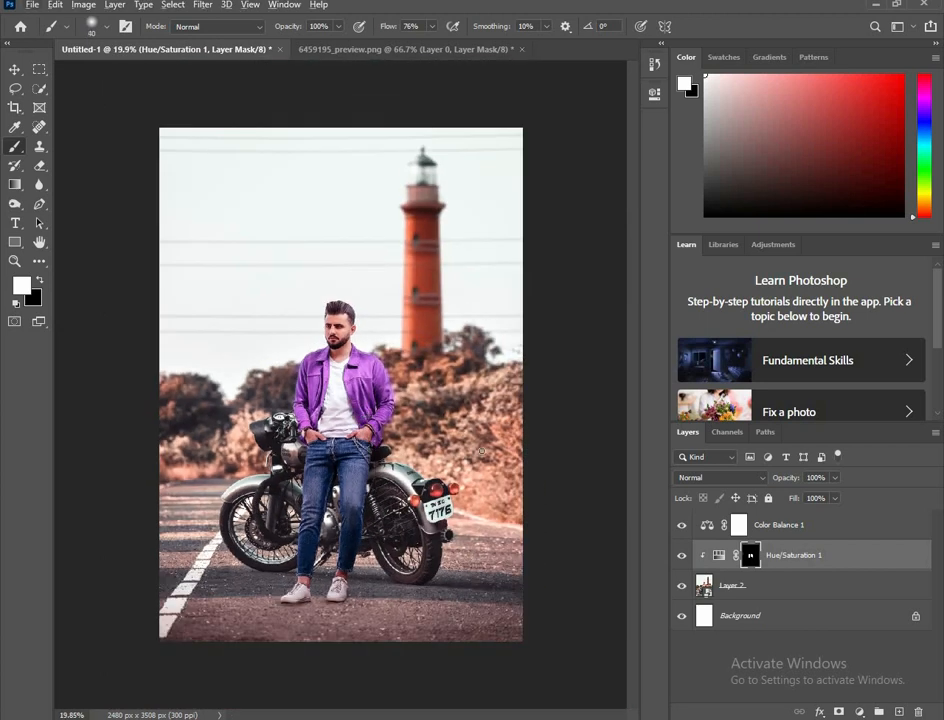
key(bracketright)
key(bracketright)
key(bracketright)
key(bracketright)
key(bracketright)
key(bracketright)
key(bracketright)
key(bracketright)
mouse_move(506, 500)
mouse_down()
mouse_move(508, 392)
mouse_move(528, 497)
mouse_up()
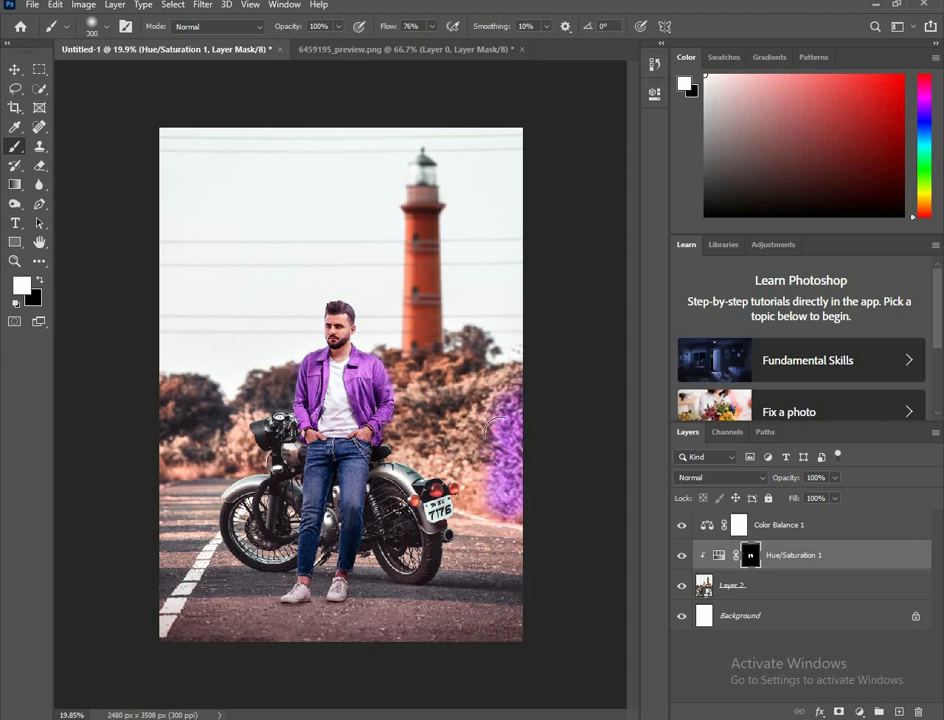
mouse_move(500, 435)
mouse_down()
mouse_move(510, 518)
mouse_move(443, 434)
mouse_move(421, 426)
mouse_move(471, 494)
mouse_move(423, 436)
mouse_move(475, 358)
mouse_move(478, 437)
mouse_up()
Step: Paint the mask white over the lighthouse tower and the bushes between its base and the man
mouse_move(425, 345)
mouse_down()
mouse_move(402, 337)
mouse_move(400, 274)
mouse_move(415, 225)
mouse_move(400, 204)
mouse_up()
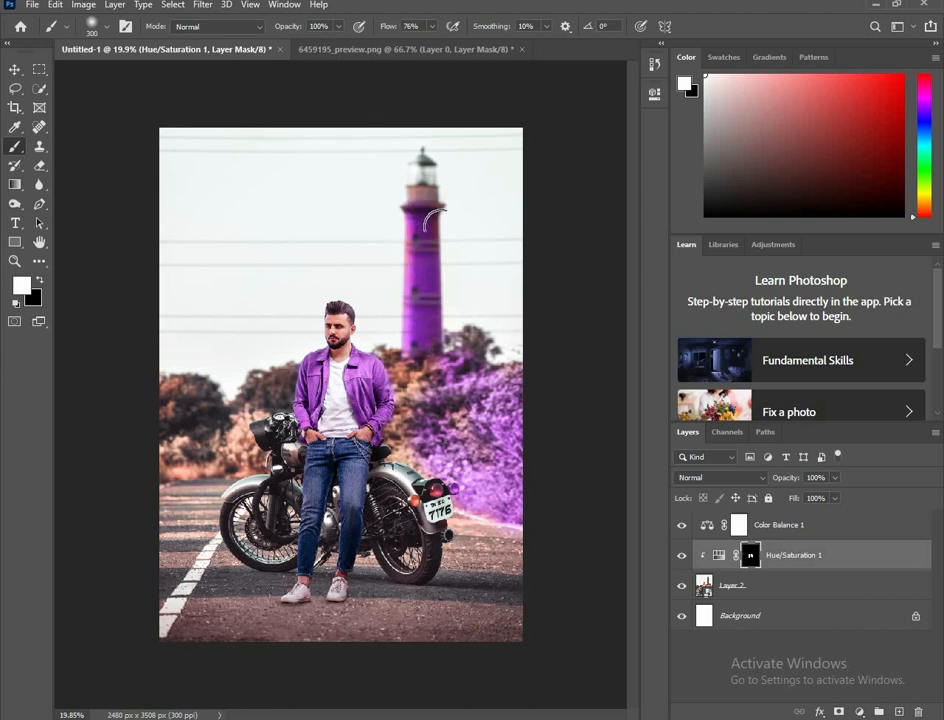
key(bracketright)
key(bracketright)
key(bracketright)
key(bracketright)
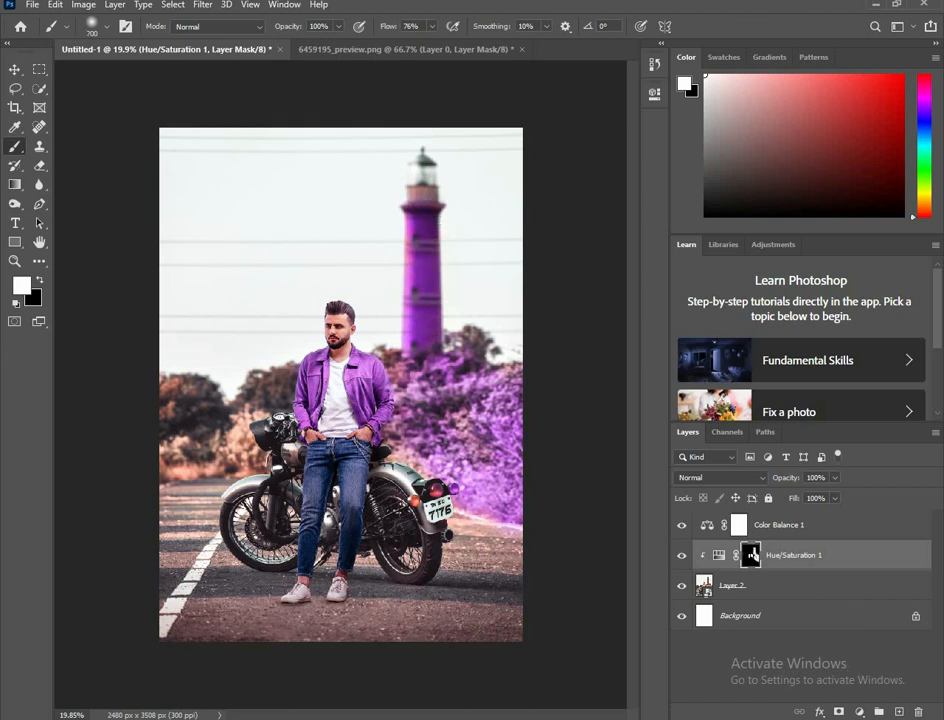
key(bracketleft)
key(bracketleft)
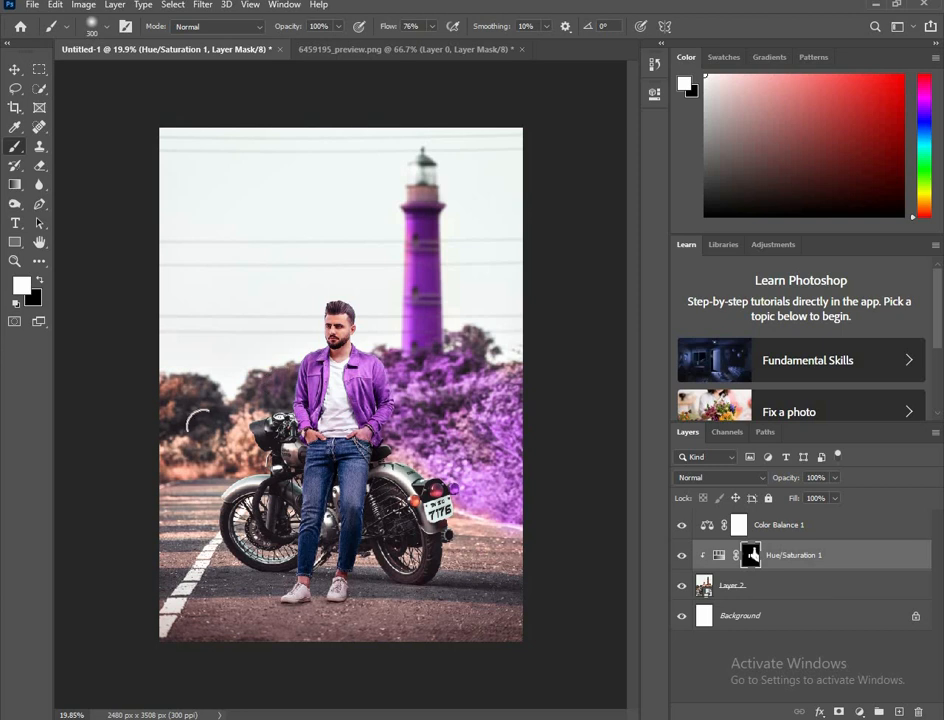
Step: Enlarge the brush to 500 px and paint the mask white over the trees and bushes left of the man
key(bracketright)
key(bracketright)
mouse_move(180, 372)
mouse_down()
mouse_move(192, 440)
mouse_move(184, 424)
mouse_move(214, 464)
mouse_move(245, 435)
mouse_up()
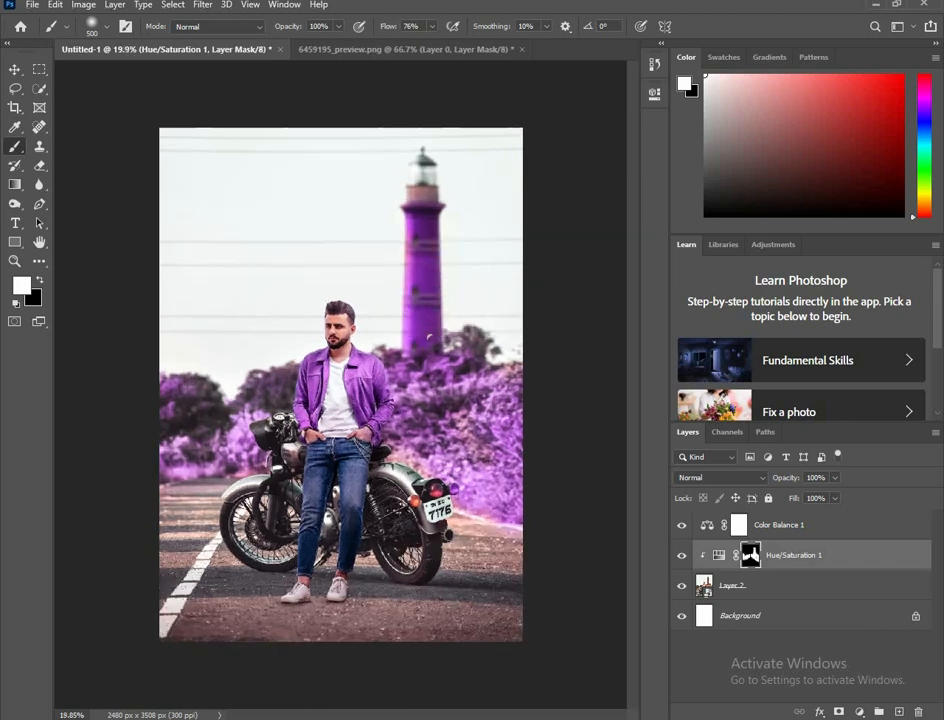
Step: Bring the flock of birds from 6459195_preview.png into the composite, placing it in the sky left of the lighthouse
scroll(430, 338, up, 1)
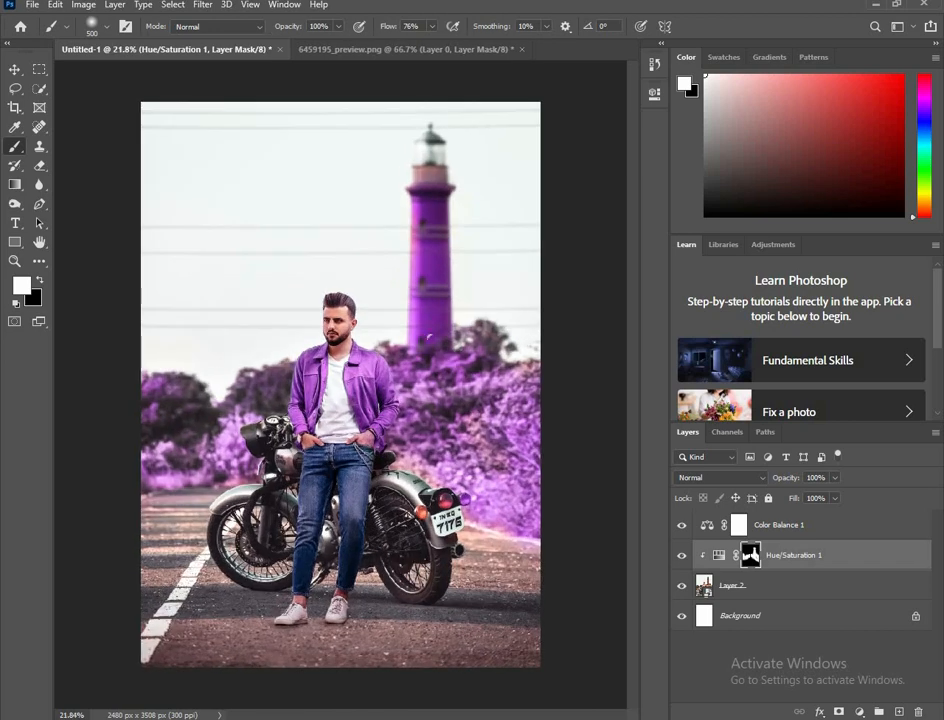
scroll(430, 338, down, 1)
key(v)
click(449, 49)
drag(368, 344, 256, 256)
scroll(300, 212, down, 1)
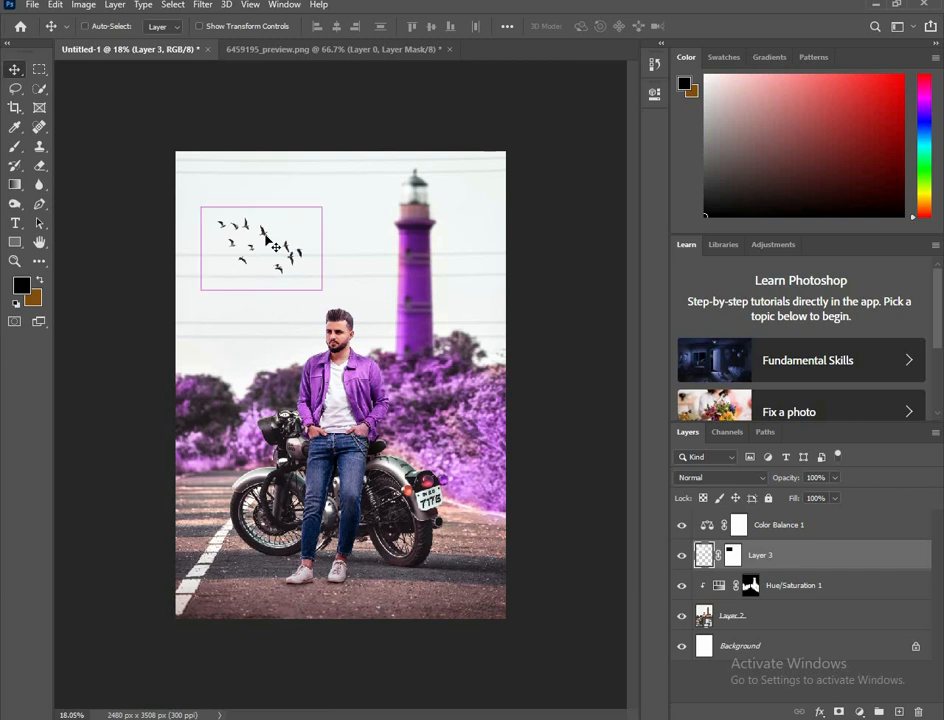
Step: Transform the birds layer, stretching its width to 140.60% and shifting it slightly up and to the left
key(ctrl+t)
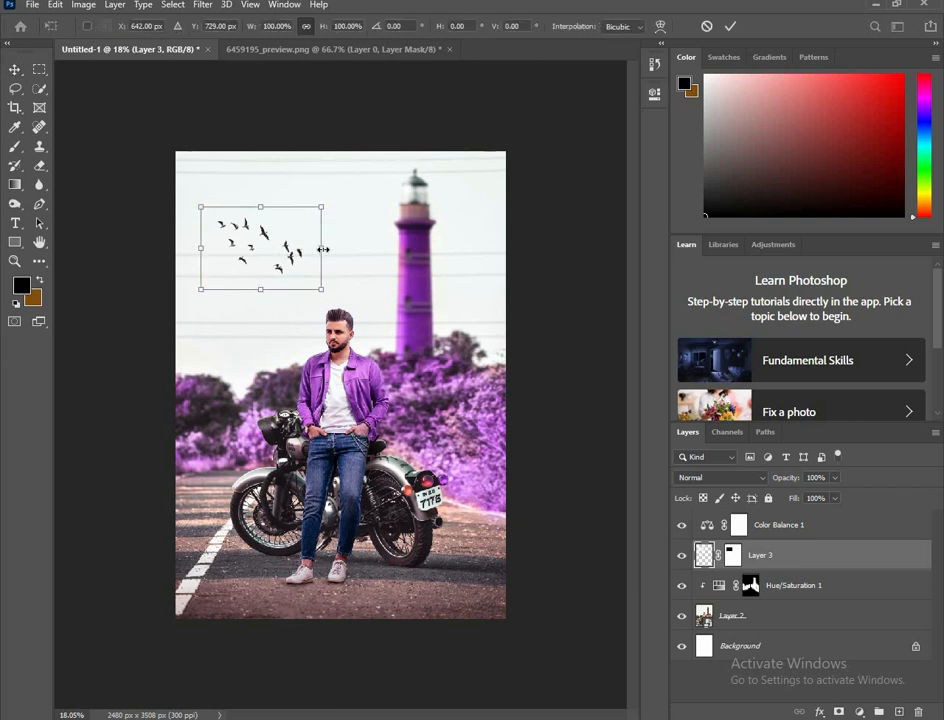
drag(322, 249, 370, 250)
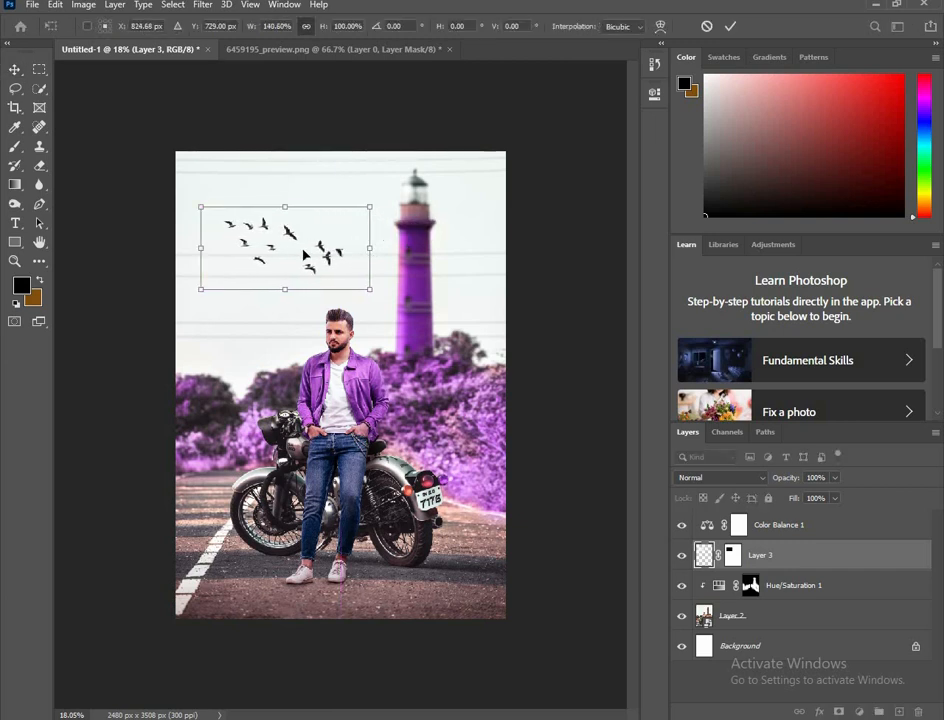
drag(288, 234, 285, 231)
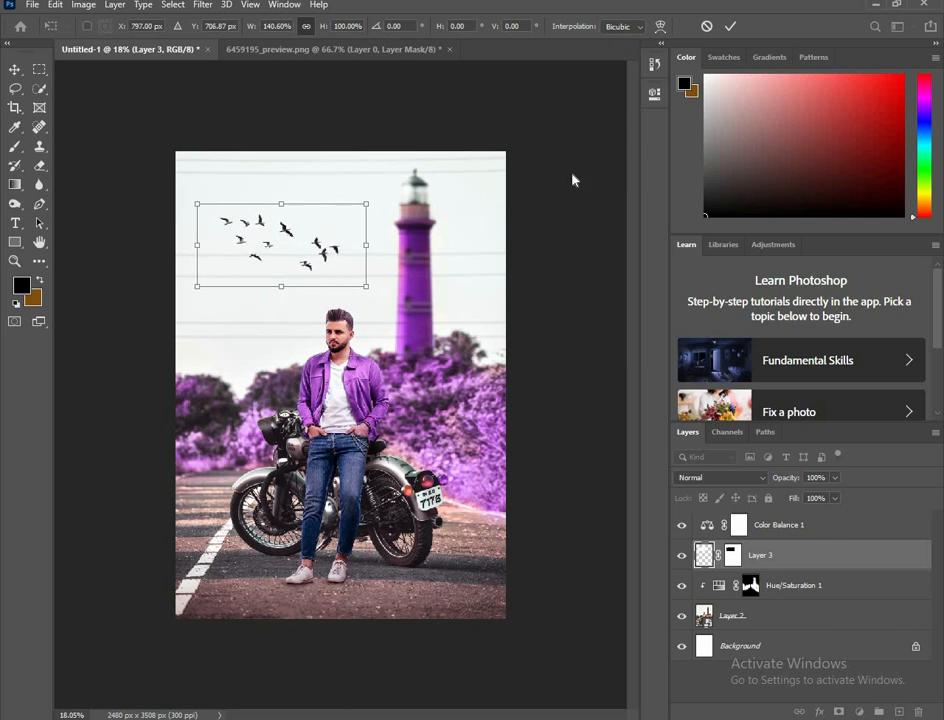
click(730, 28)
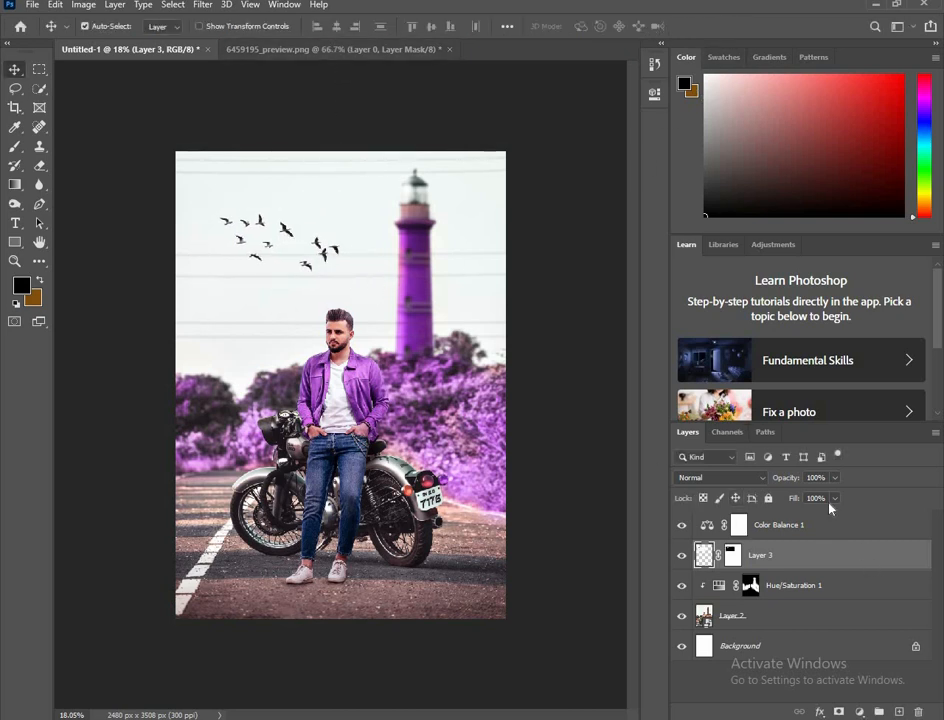
key(ctrl+t)
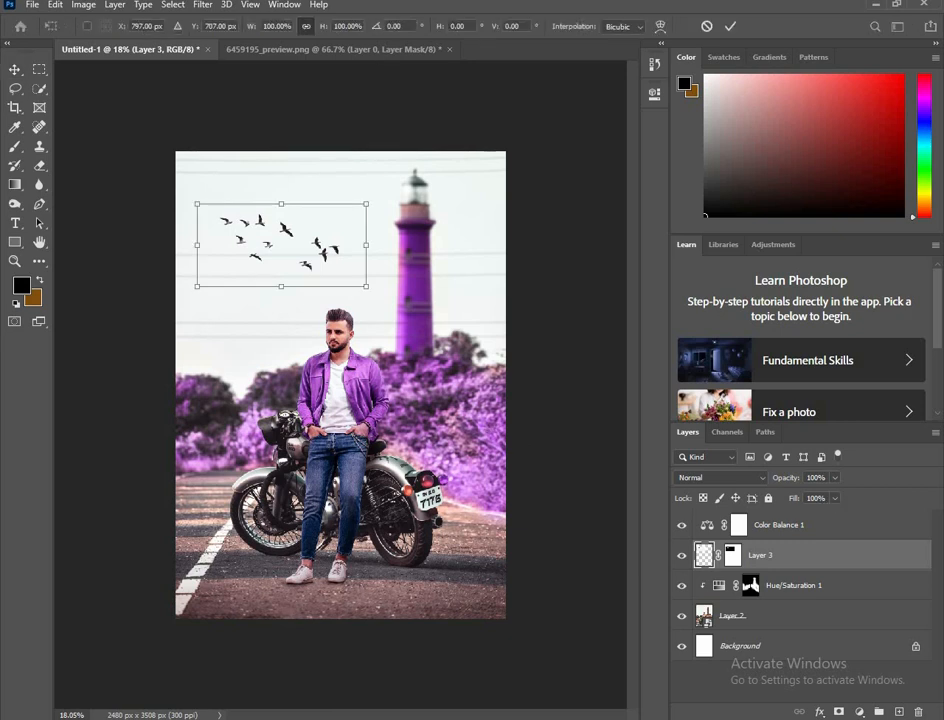
click(727, 28)
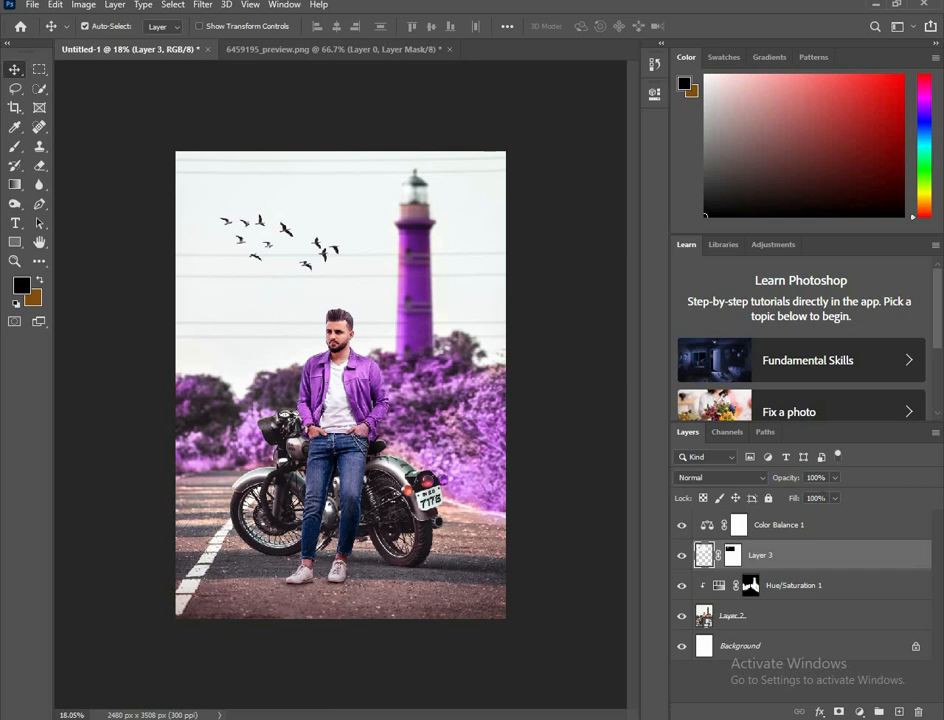
Step: Reduce the opacity of the birds layer to 30%
scroll(824, 478, down, 7)
scroll(826, 478, down, 8)
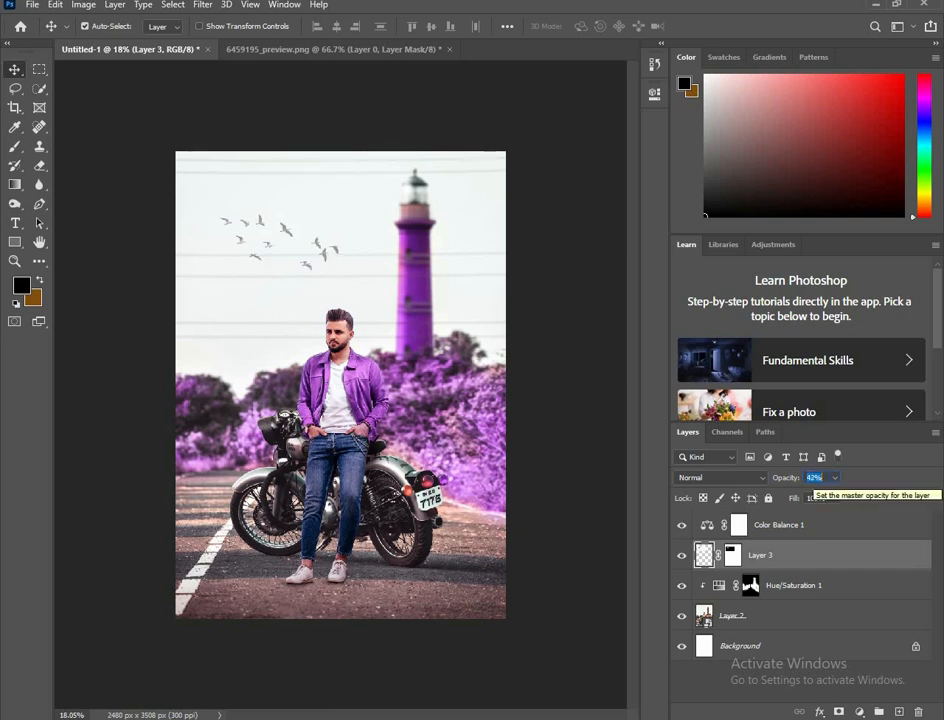
scroll(824, 478, down, 4)
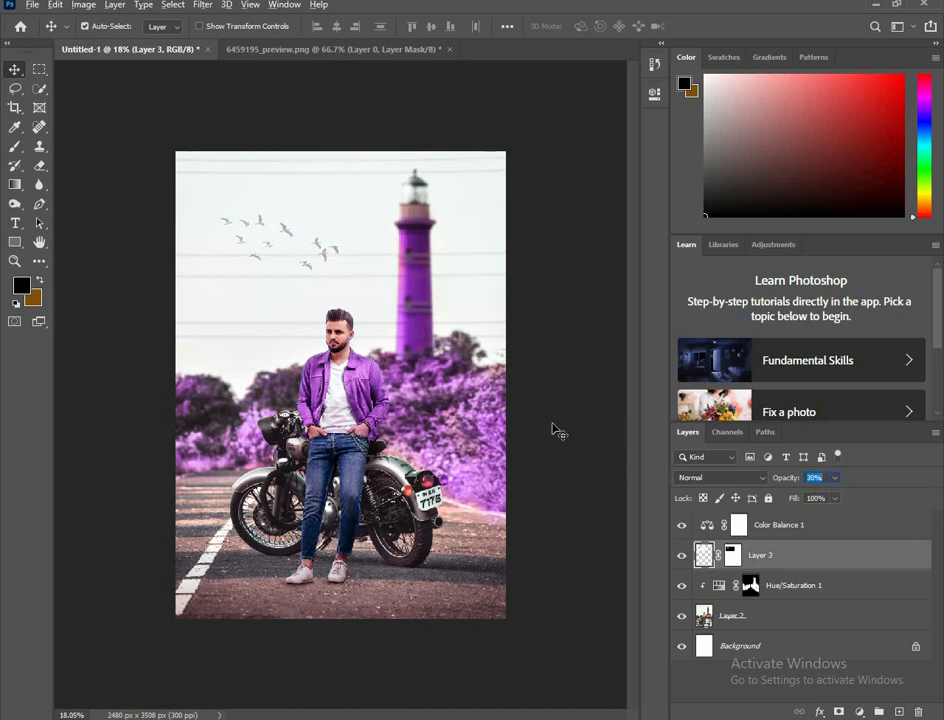
ctrl+click(760, 556)
ctrl+click(760, 556)
click(18, 205)
scroll(265, 240, up, 3)
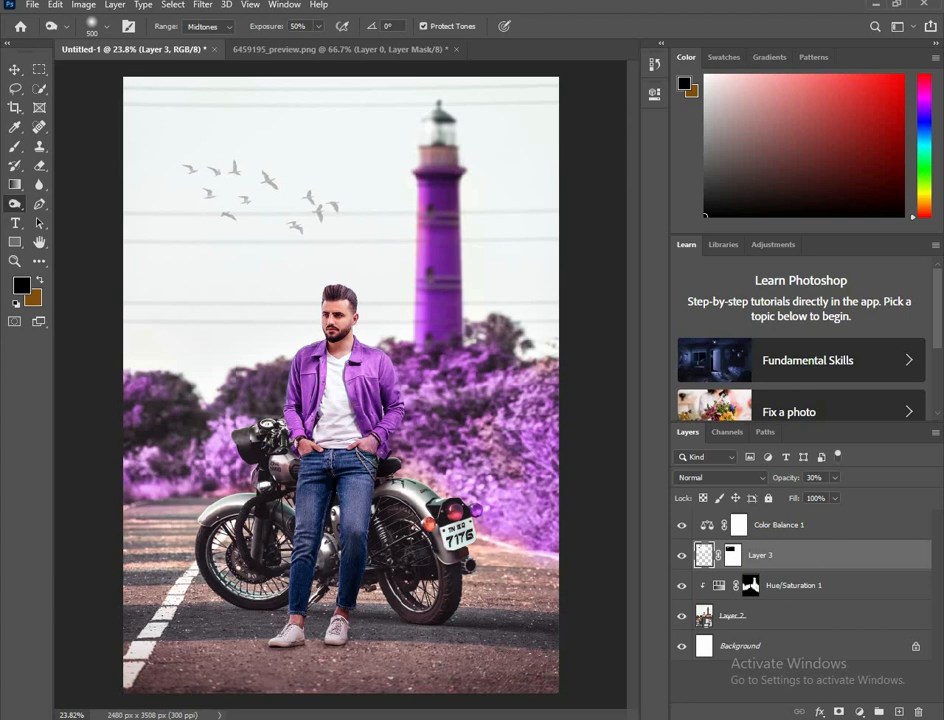
scroll(327, 217, down, 3)
click(14, 69)
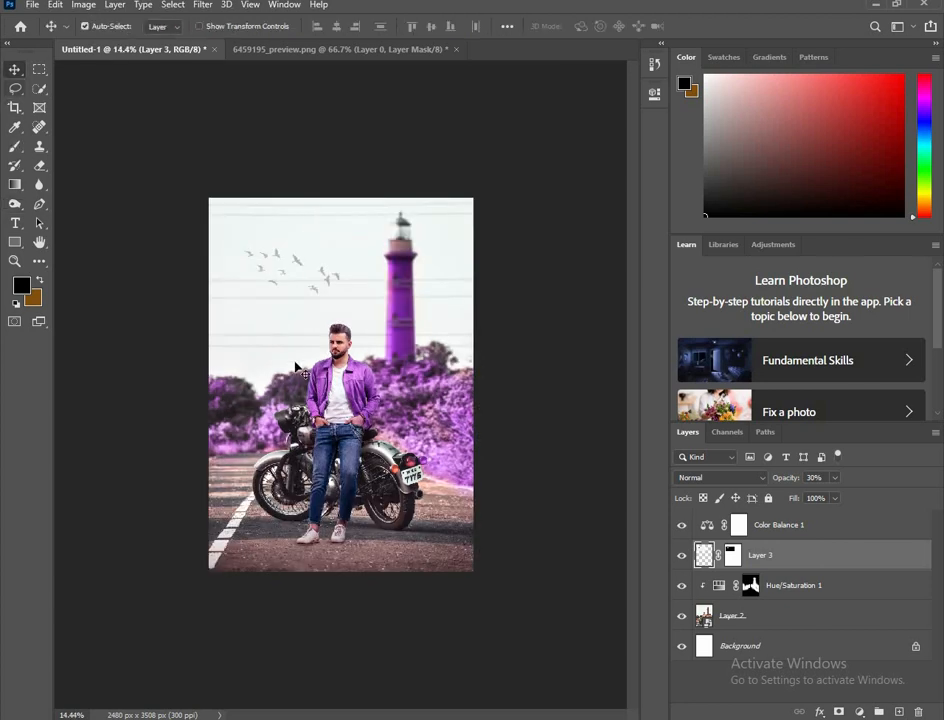
scroll(300, 366, up, 1)
Step: Select Layer 2, Hue/Saturation 1, Layer 3 and Color Balance 1 and convert them together to one Smart Object
click(554, 430)
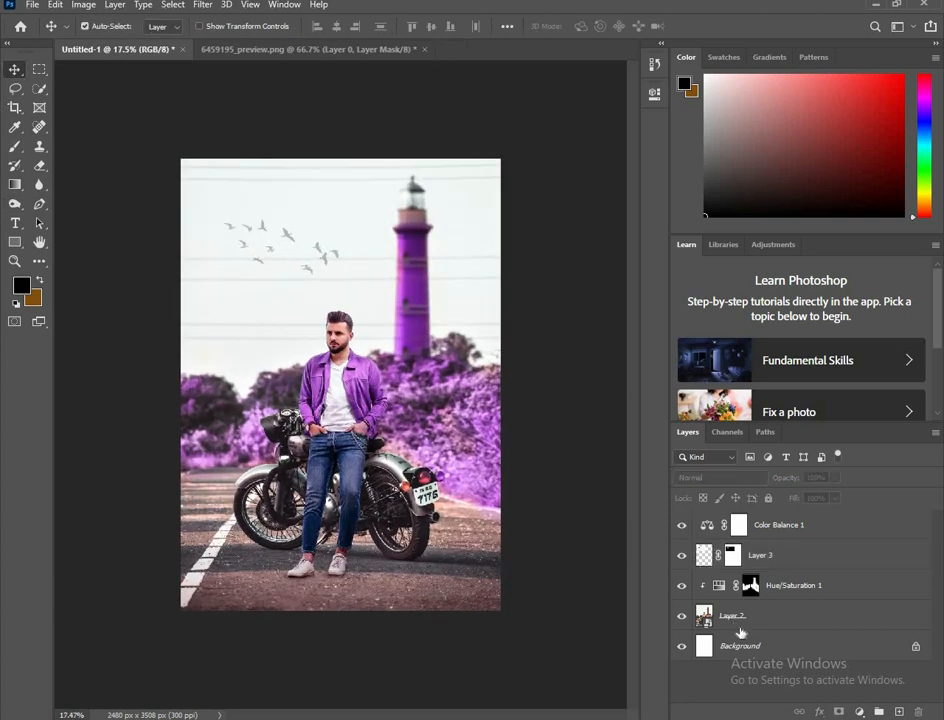
click(775, 615)
shift+click(788, 585)
shift+click(791, 555)
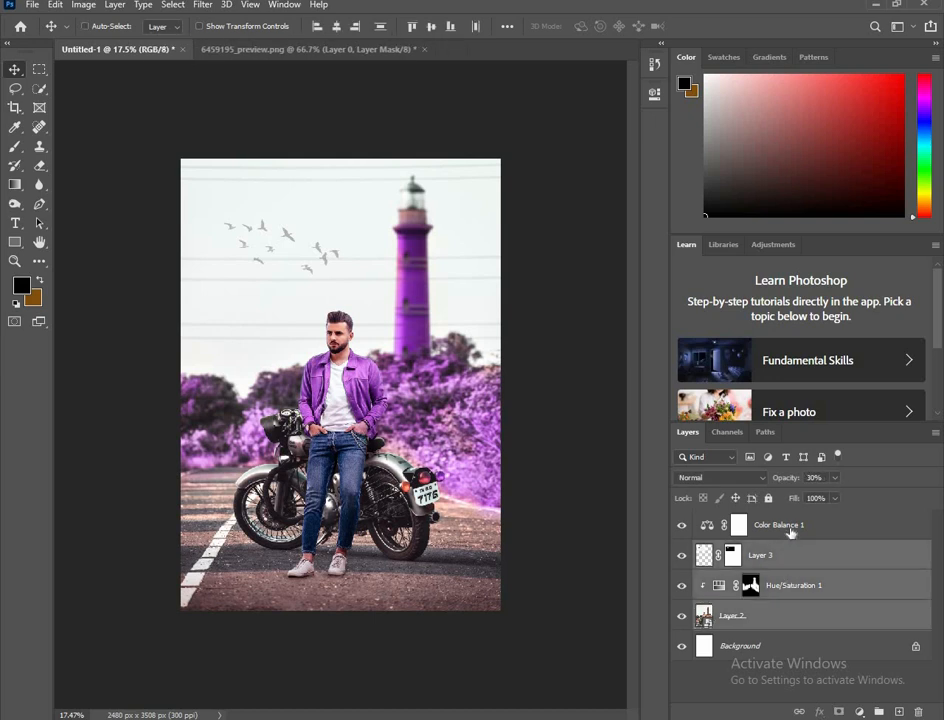
shift+click(791, 530)
right_click(791, 533)
click(383, 278)
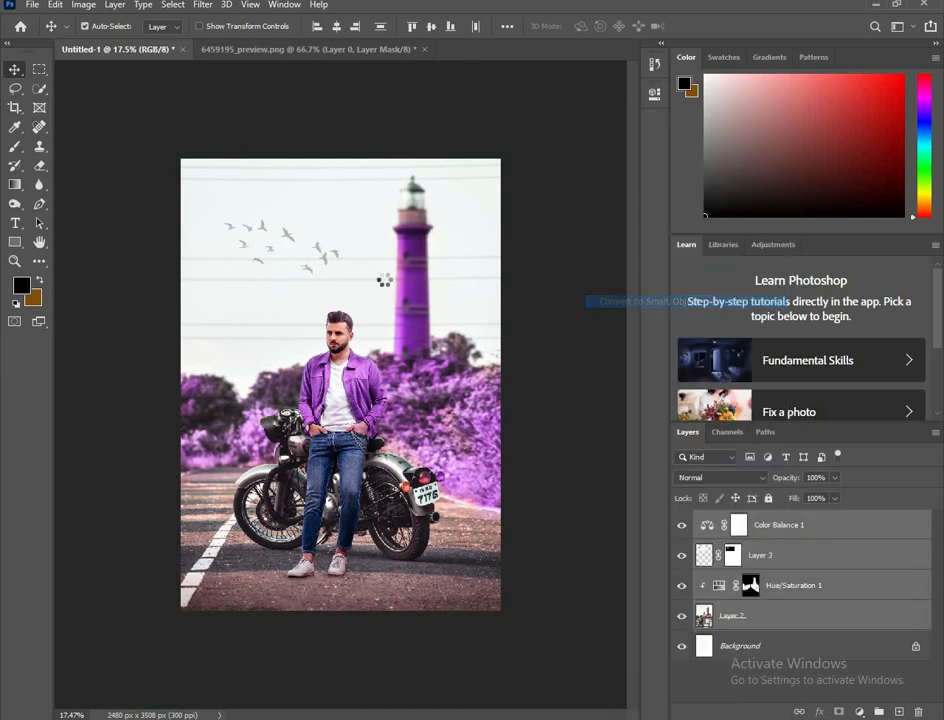
key(ctrl+e)
scroll(370, 322, up, 1)
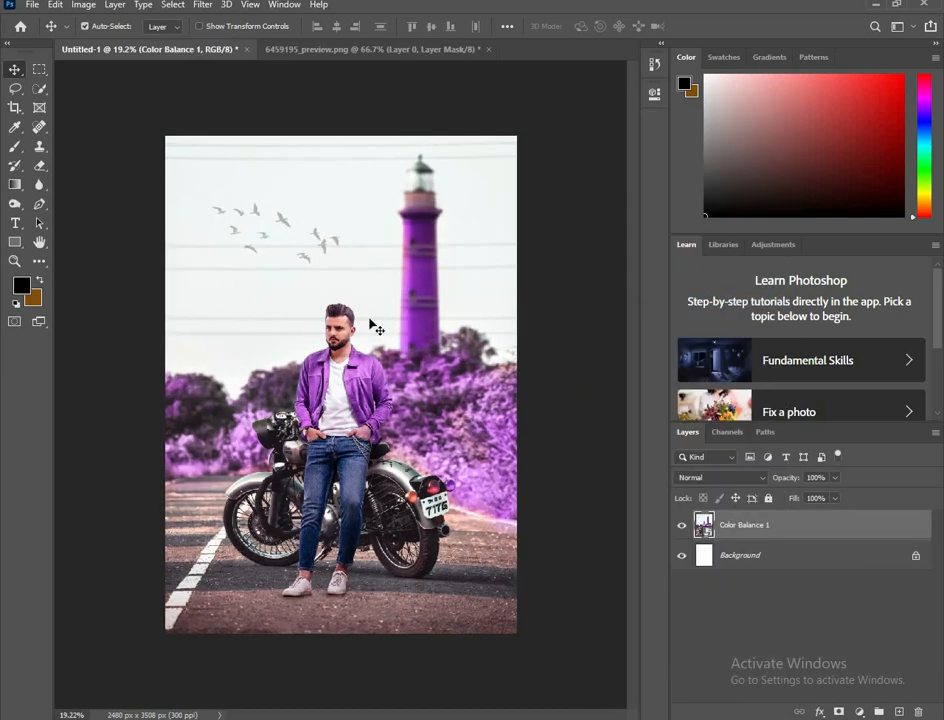
Step: Open the Camera Raw Filter on the Smart Object and set contrast to +39, clarity to +3 and highlights to +47
click(202, 5)
click(242, 93)
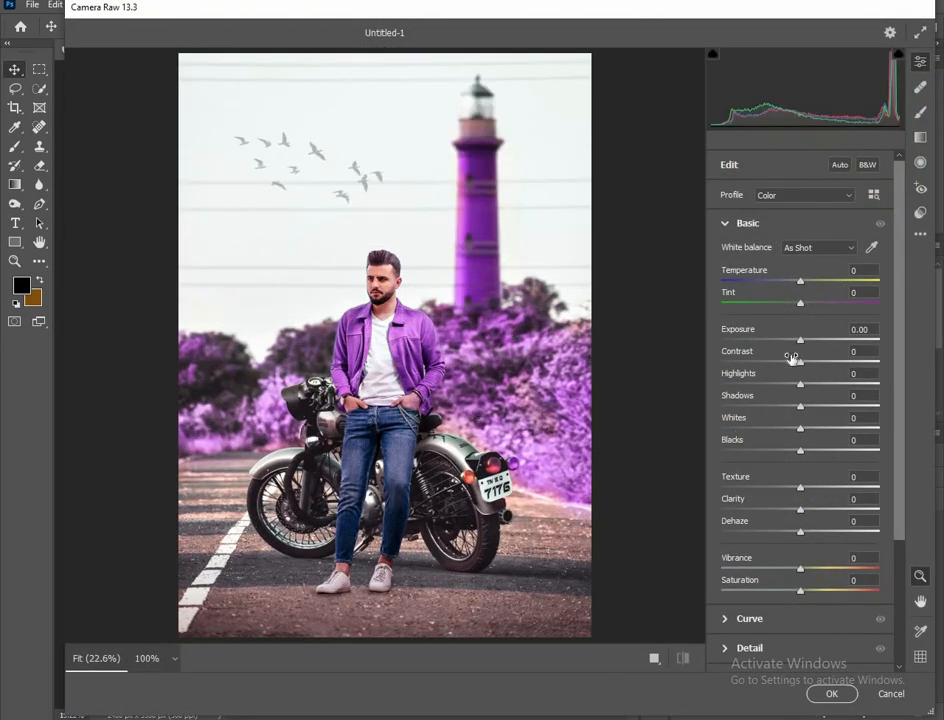
drag(804, 364, 833, 364)
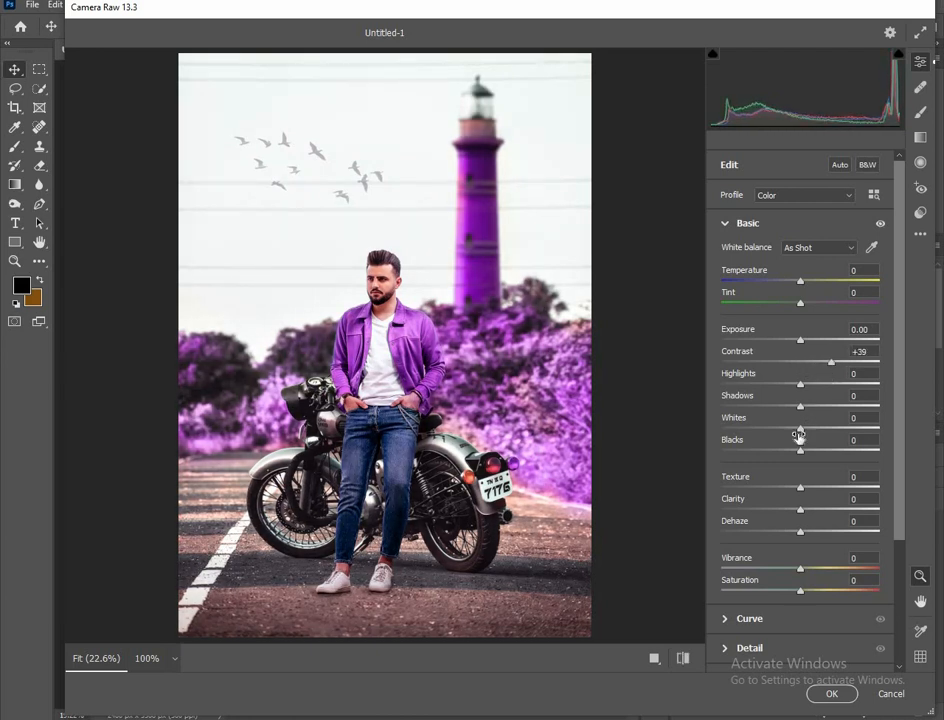
click(813, 510)
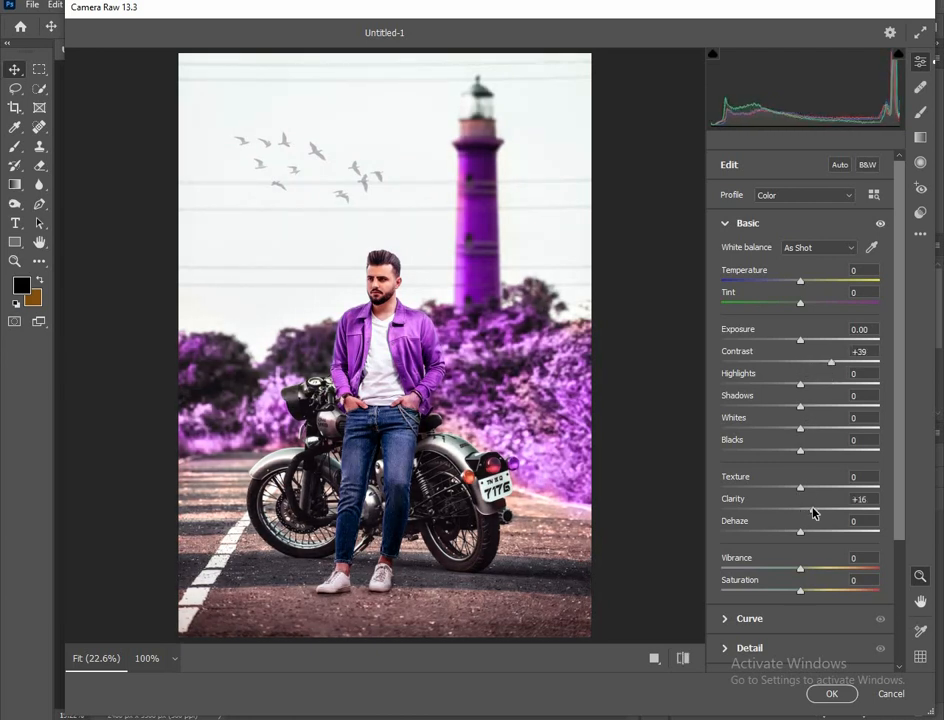
drag(813, 512, 801, 512)
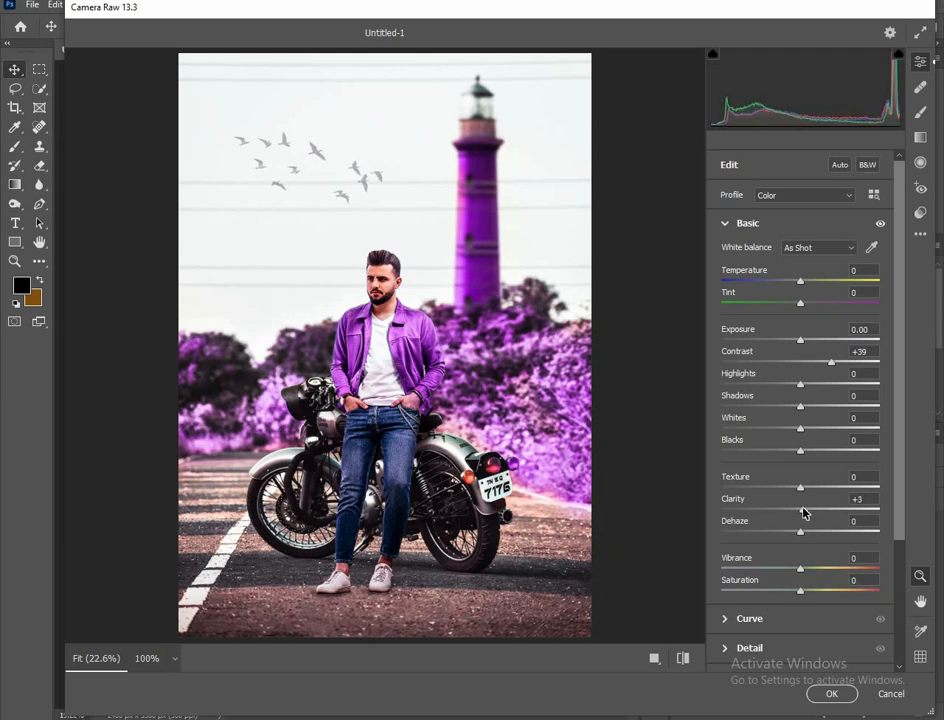
drag(822, 388, 837, 388)
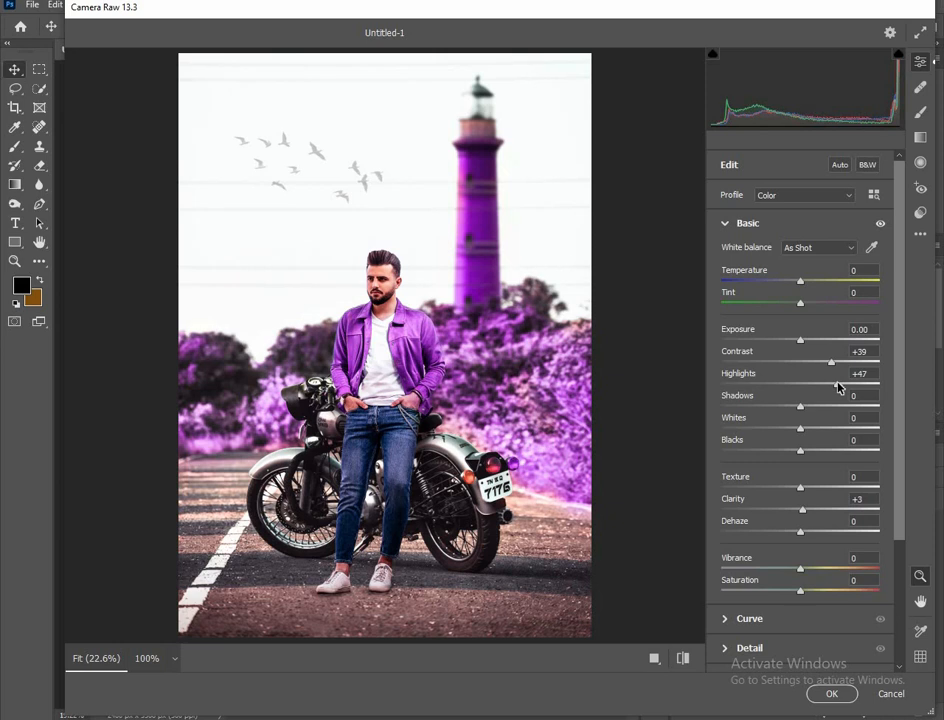
Step: Set the tint to +13 and raise the shadows slightly in the Camera Raw basic adjustments
scroll(769, 482, down, 3)
scroll(769, 485, up, 3)
drag(803, 307, 820, 306)
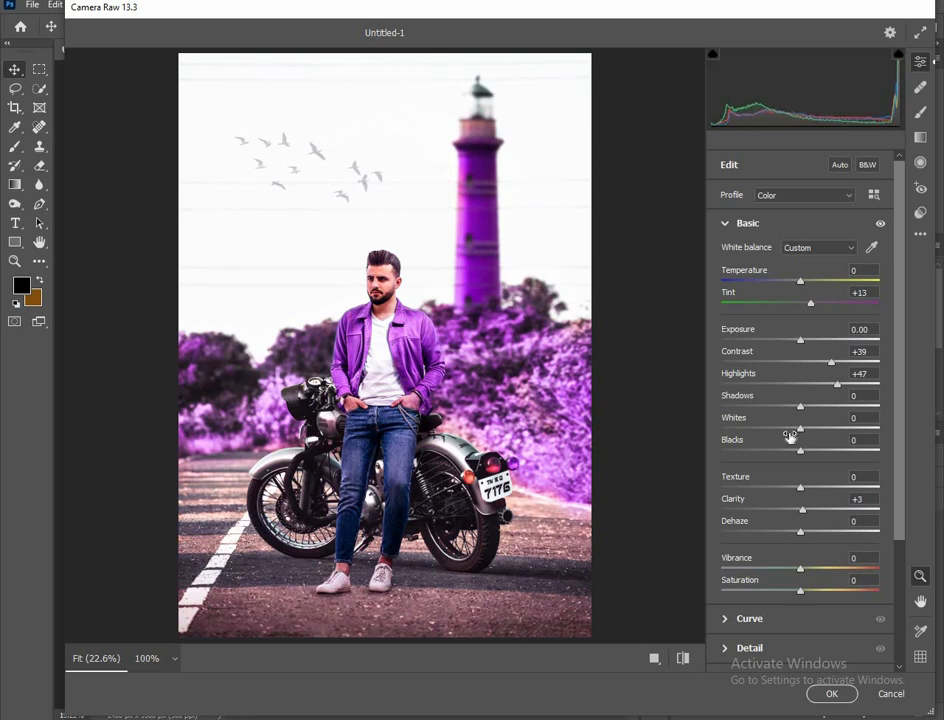
scroll(790, 436, down, 3)
scroll(790, 433, up, 3)
drag(800, 410, 803, 410)
Step: Add a midtone point to the Camera Raw point curve and raise it to input 103, output 109
scroll(810, 378, down, 4)
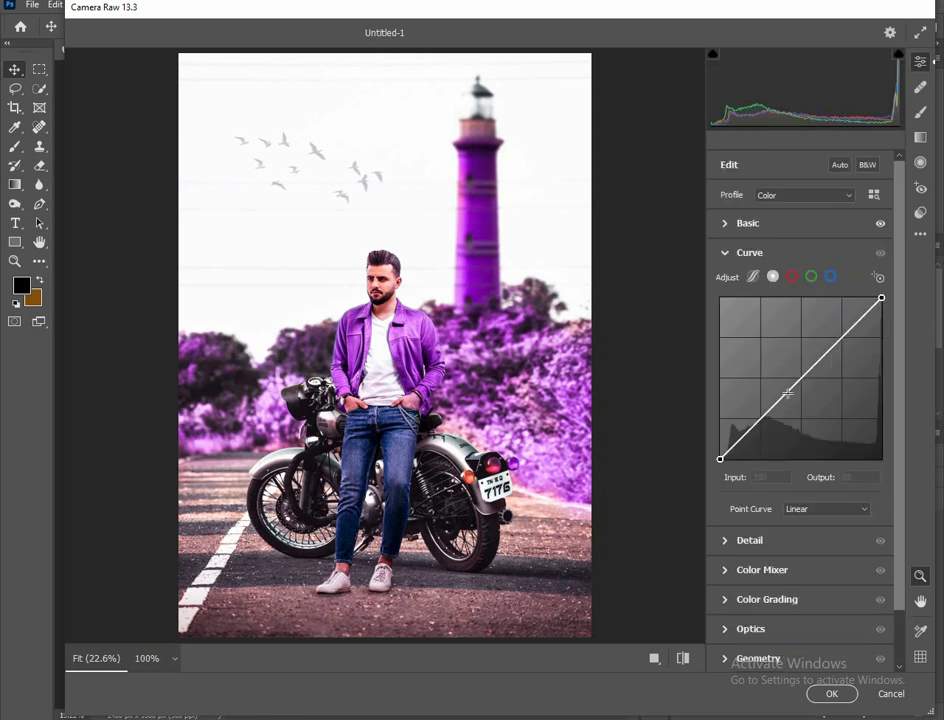
click(788, 393)
mouse_move(791, 395)
mouse_down()
mouse_move(772, 400)
mouse_move(785, 389)
mouse_up()
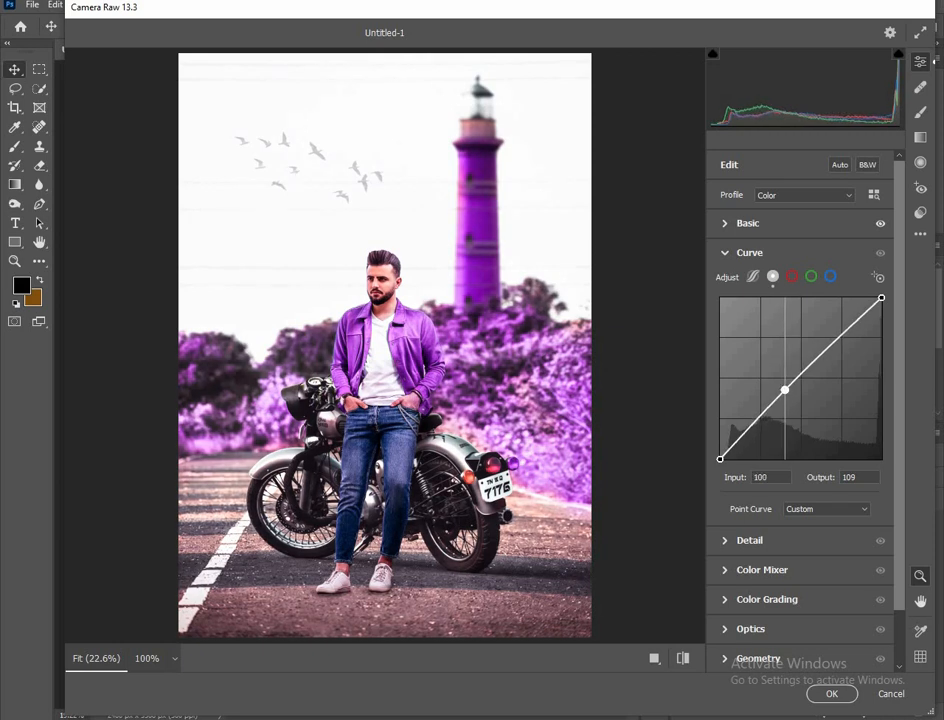
Step: Set the Color Mixer hues to purples -14, blues -17, aquas -100 and greens +63, then apply the Camera Raw Filter
scroll(745, 516, down, 1)
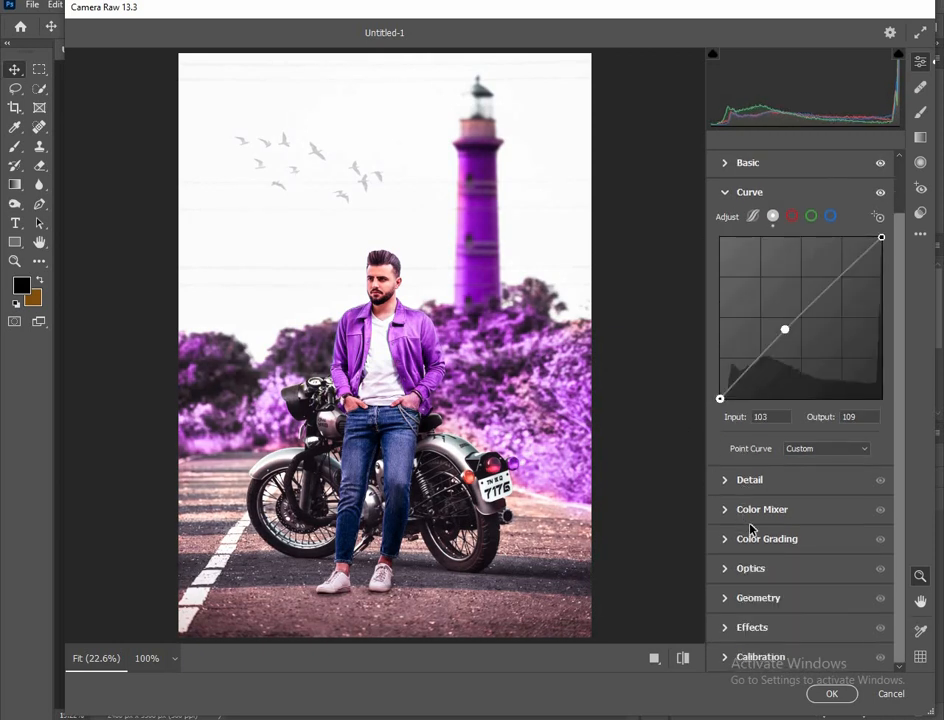
click(773, 510)
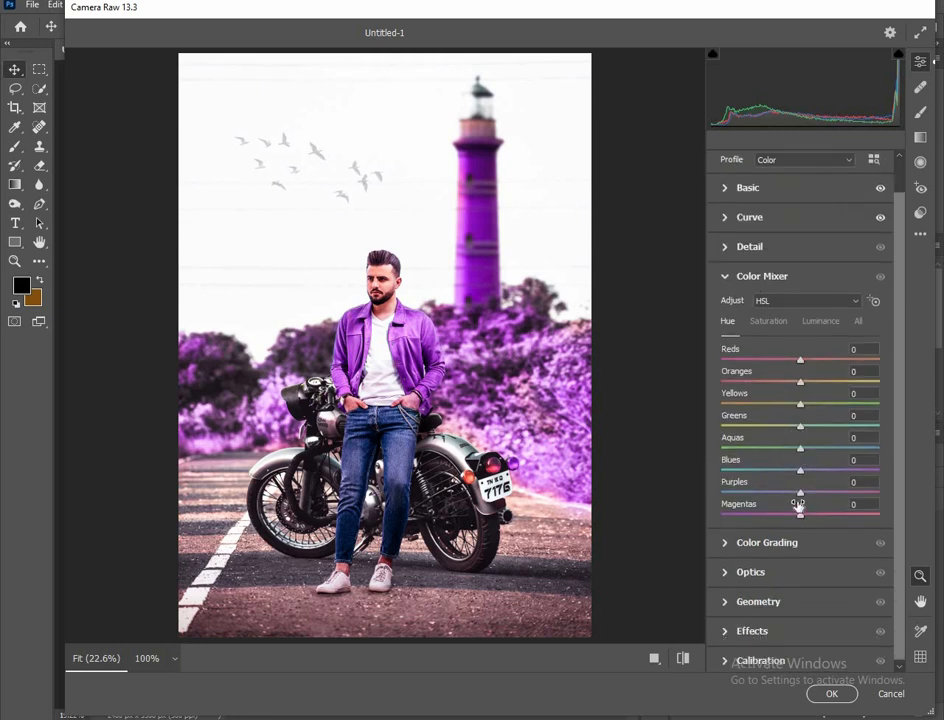
mouse_move(805, 496)
mouse_down()
mouse_move(818, 491)
mouse_move(792, 496)
mouse_up()
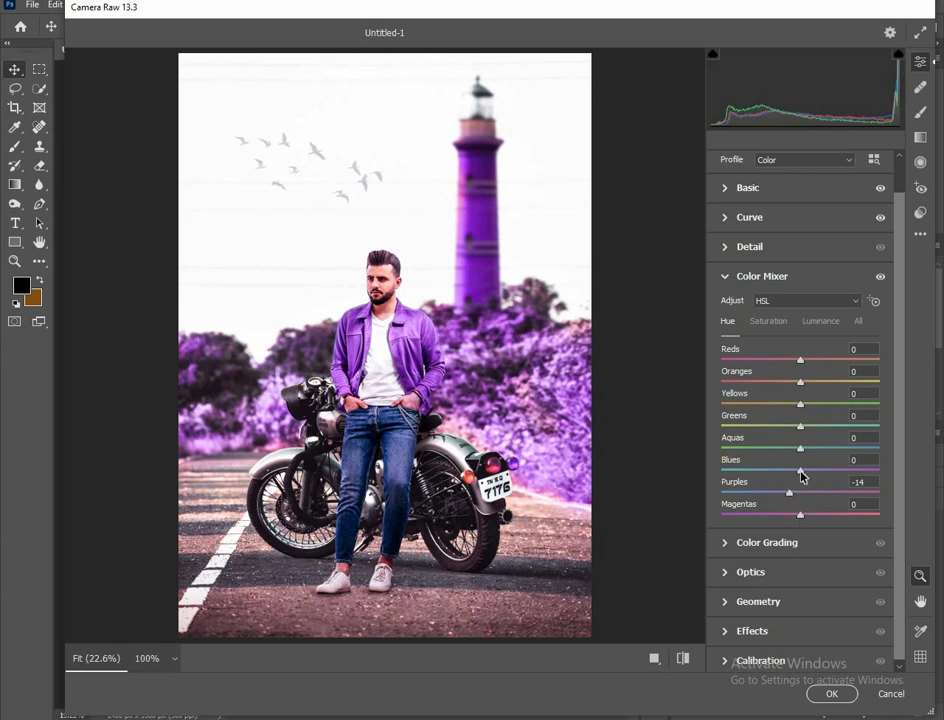
mouse_move(797, 470)
mouse_down()
mouse_move(784, 474)
mouse_move(805, 465)
mouse_move(742, 468)
mouse_move(797, 469)
mouse_move(788, 477)
mouse_up()
drag(798, 450, 720, 450)
drag(805, 430, 851, 421)
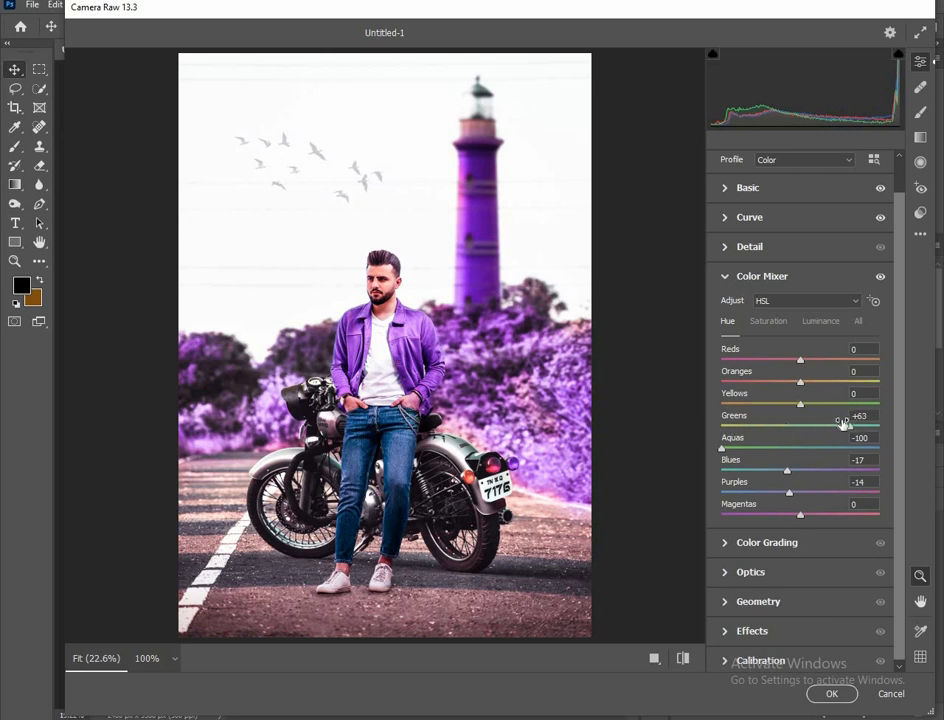
click(832, 694)
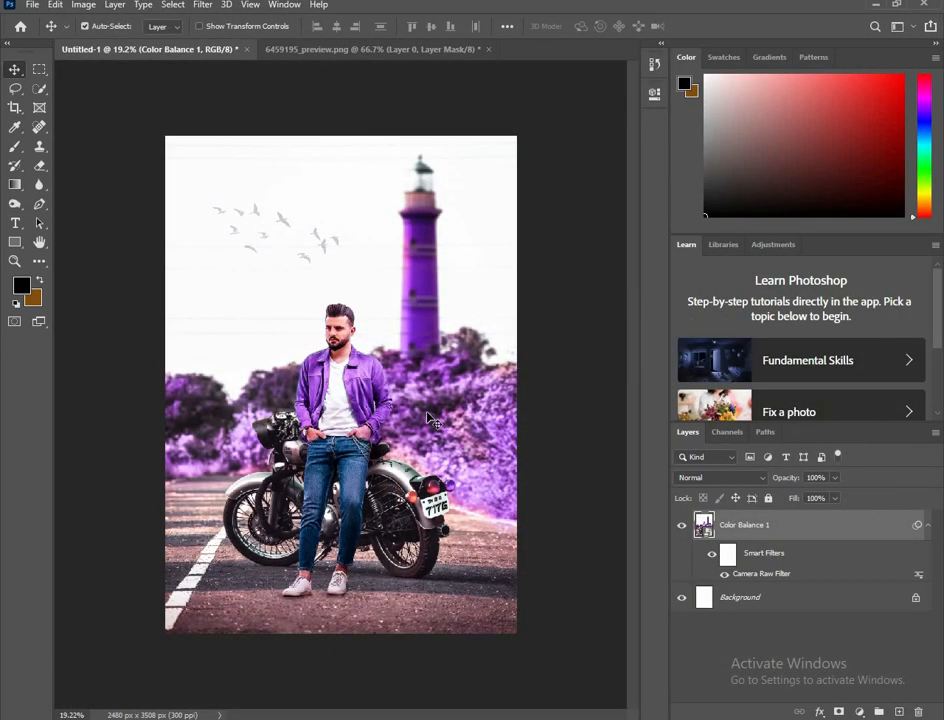
scroll(415, 388, up, 1)
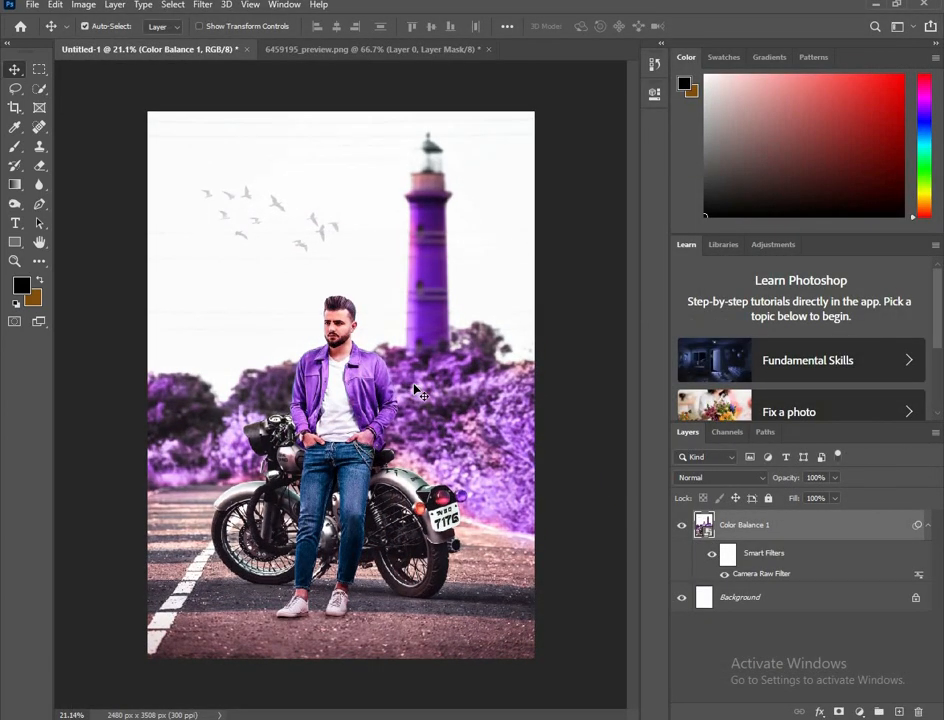